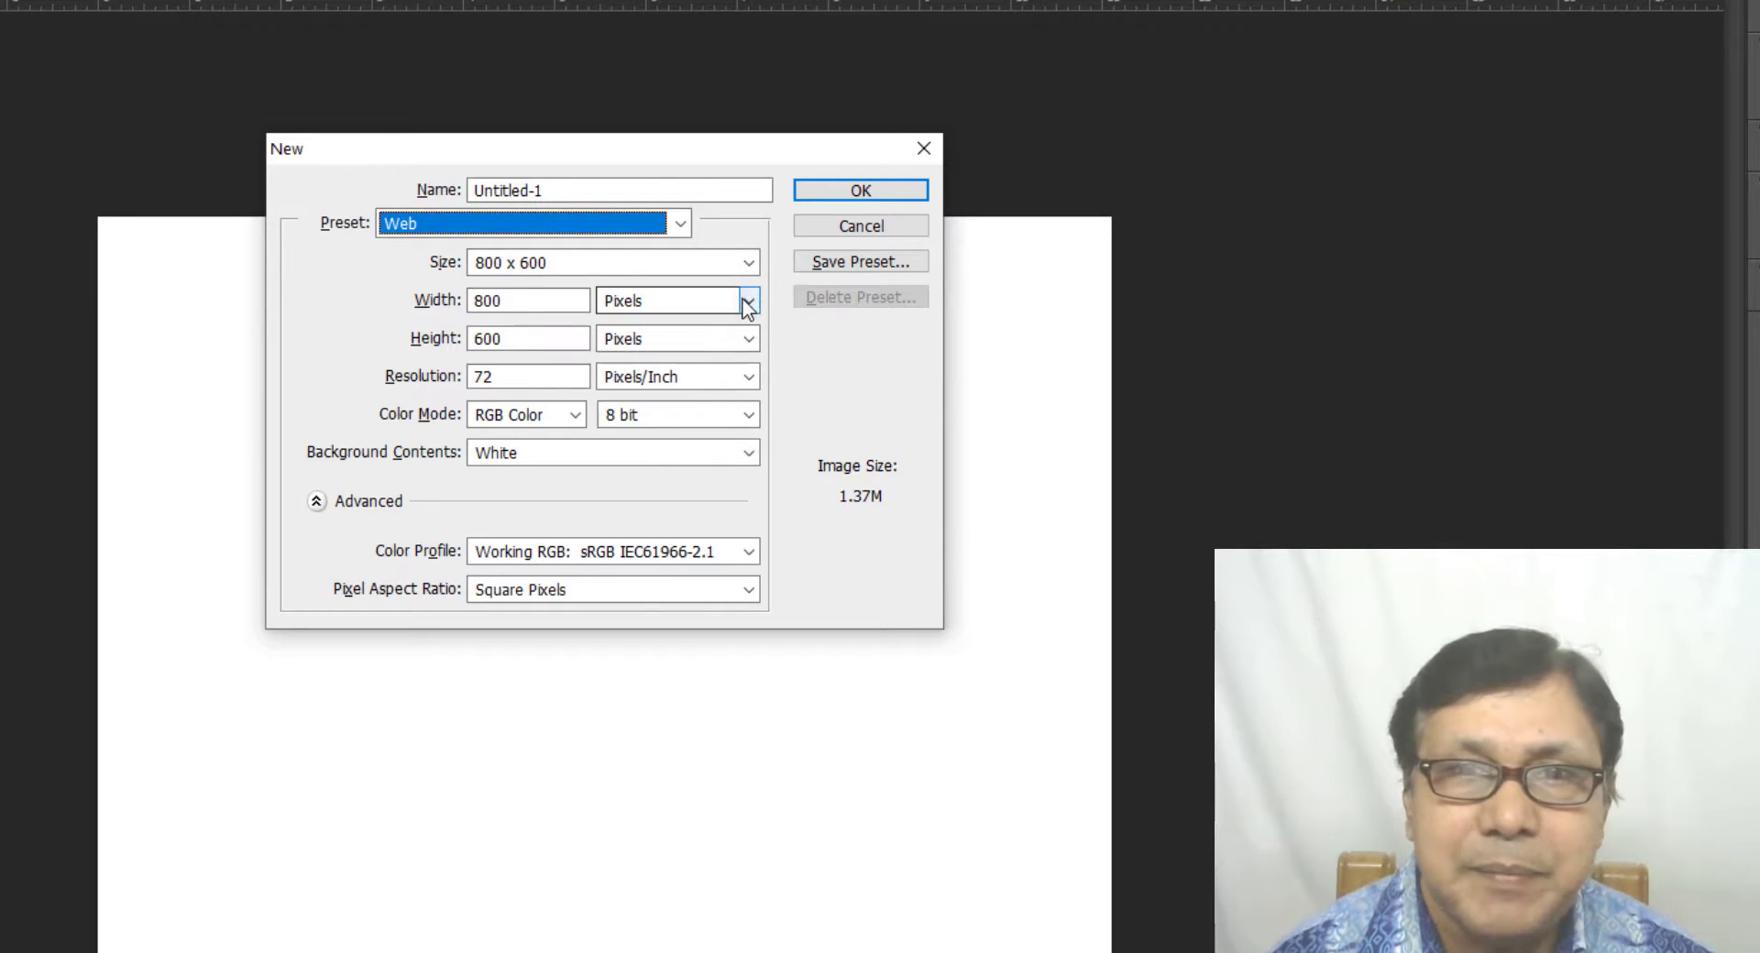
Step: Create a new 11.111 by 8.333 inch document with units in inches, 100 pixels/inch resolution and RGB Color mode
click(748, 302)
click(702, 349)
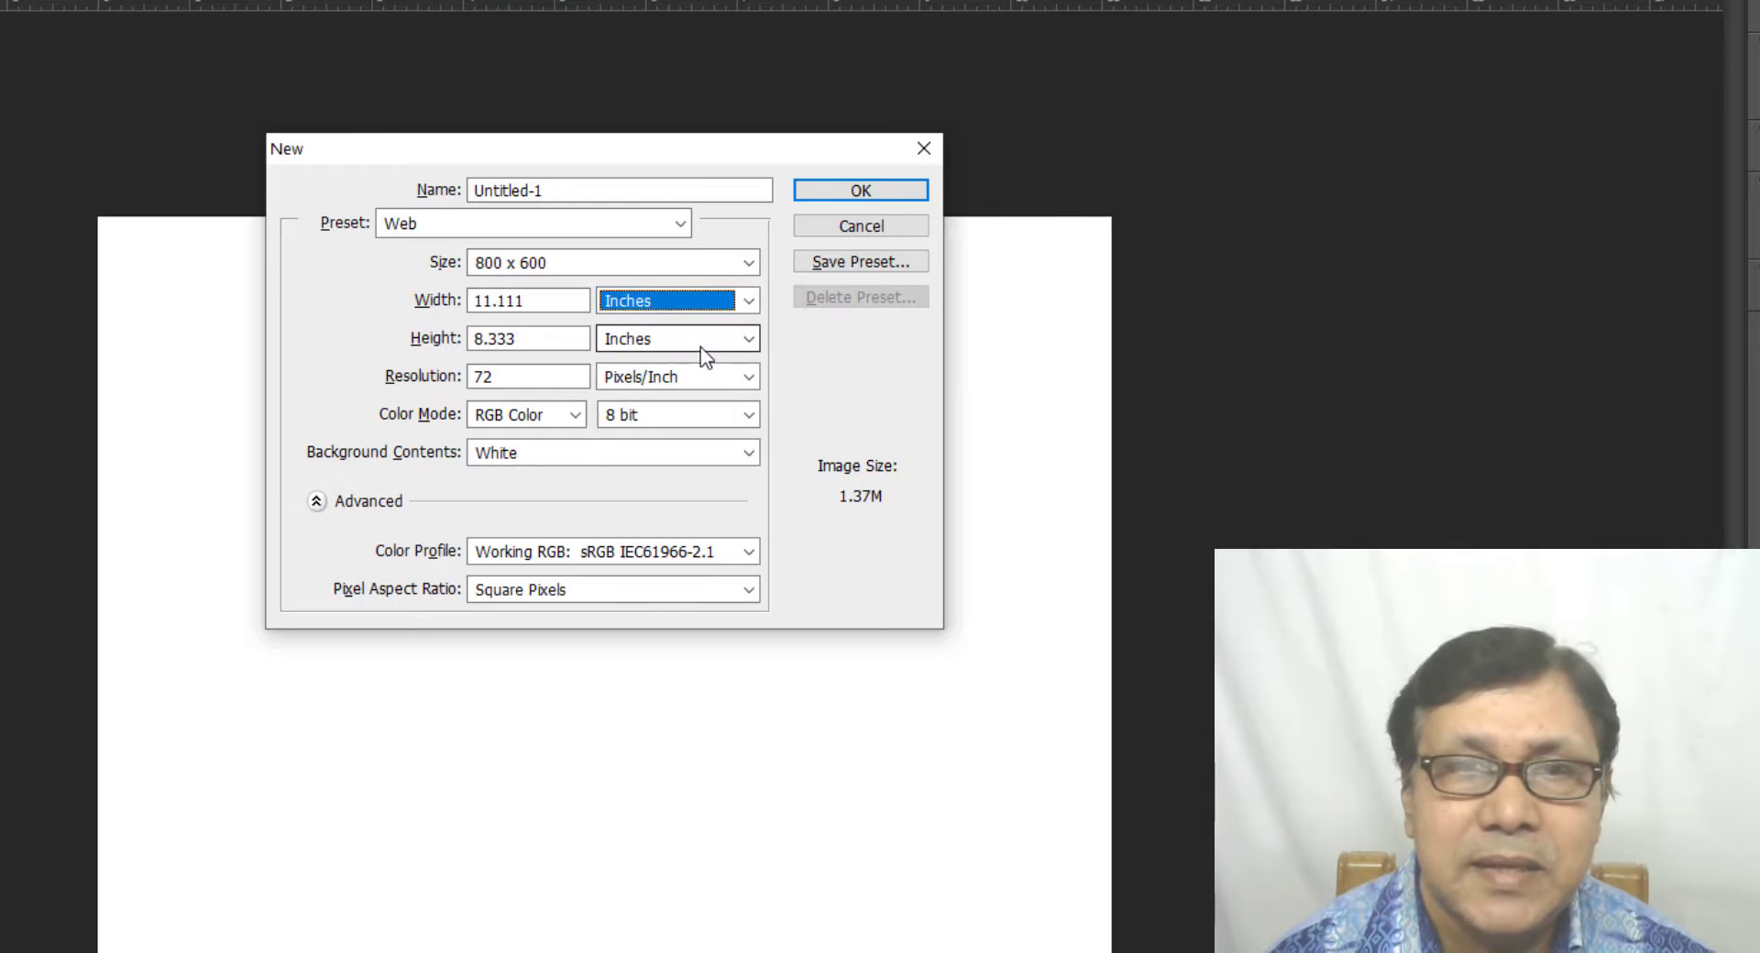
click(559, 380)
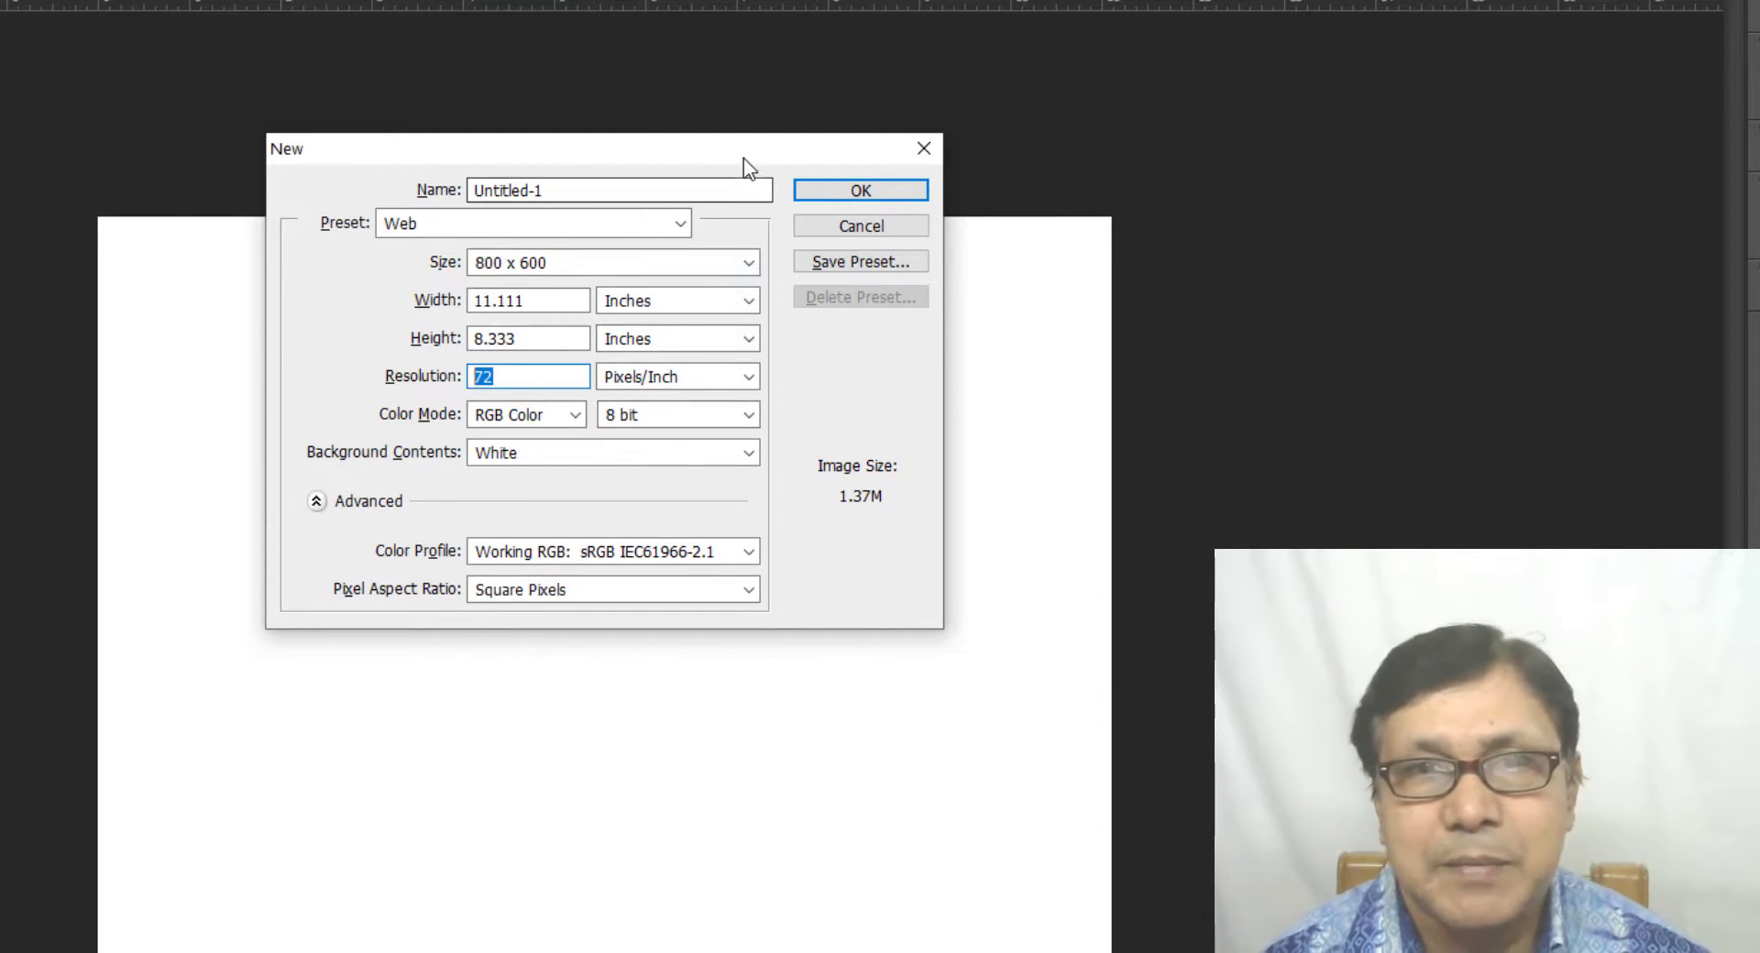
drag(743, 157, 688, 207)
text(100)
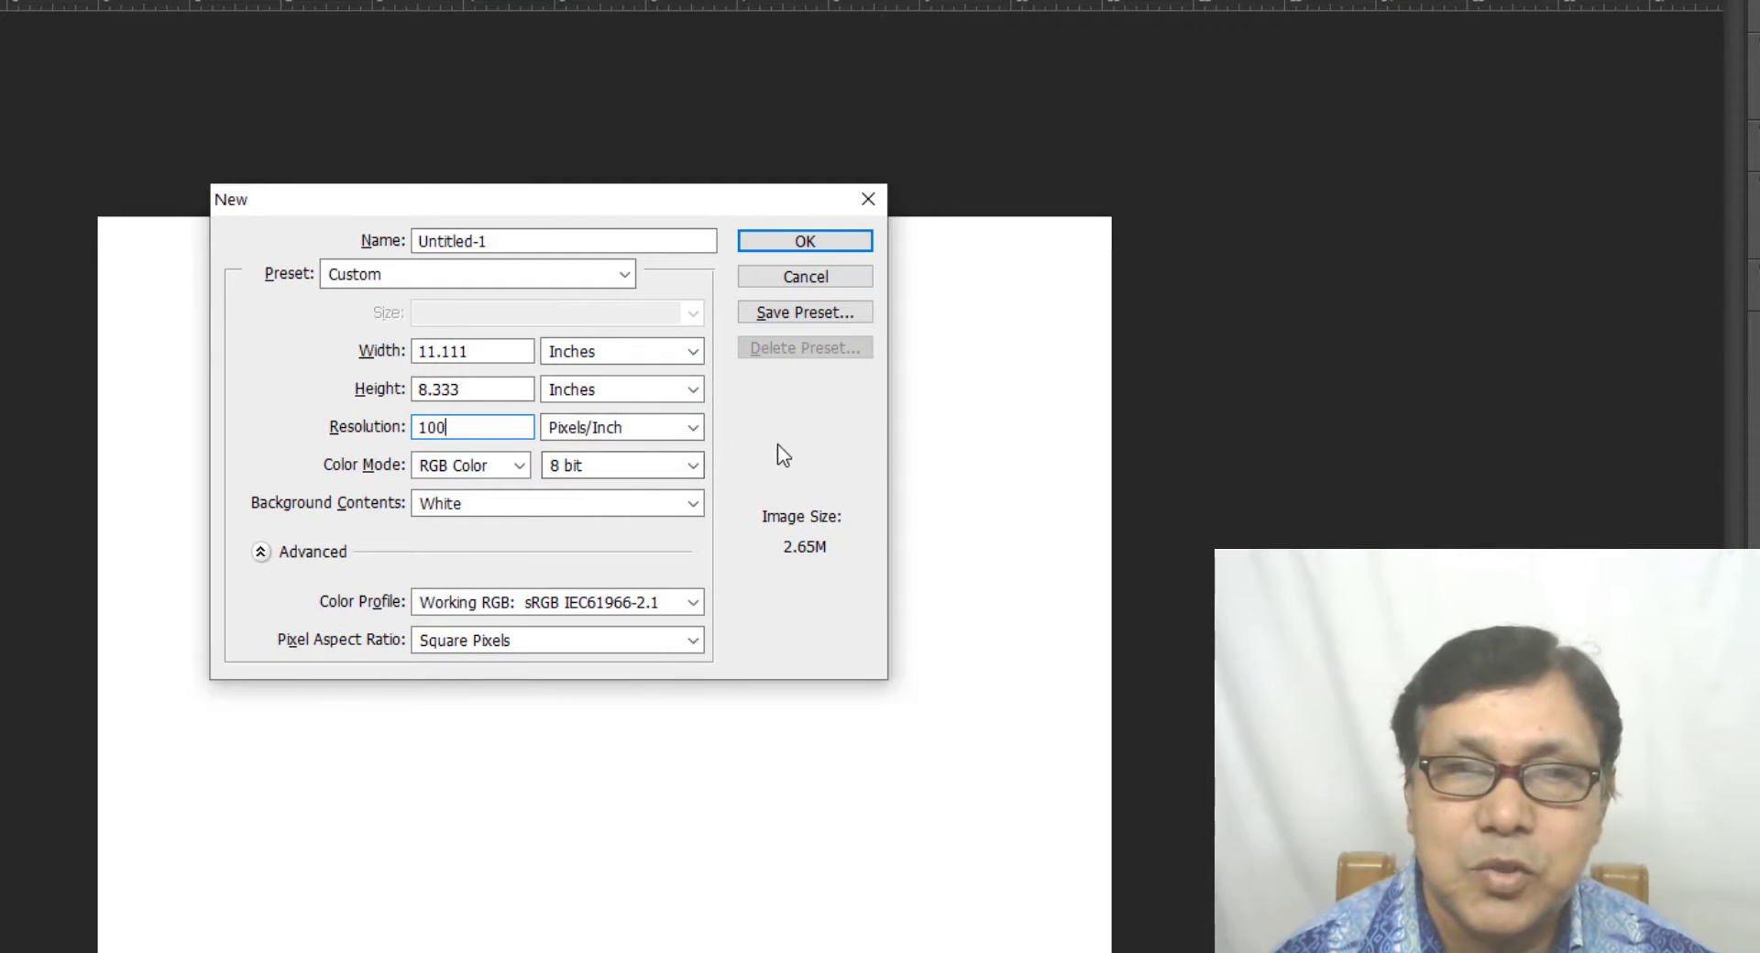
click(526, 465)
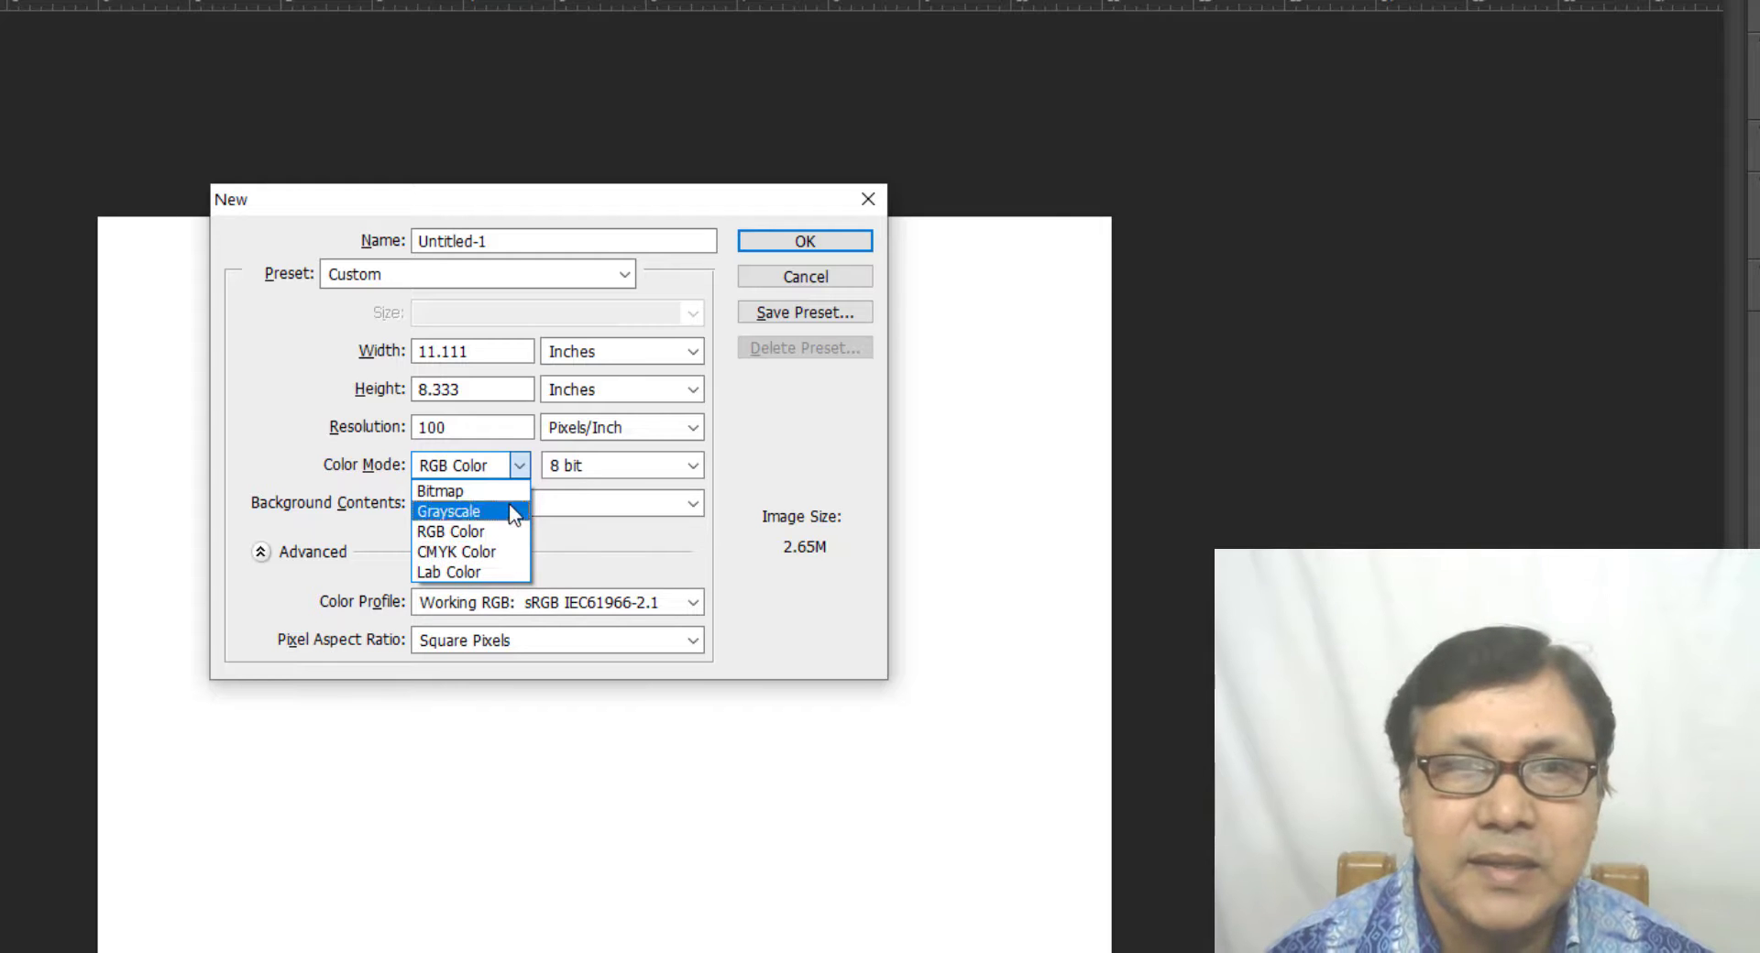
click(516, 467)
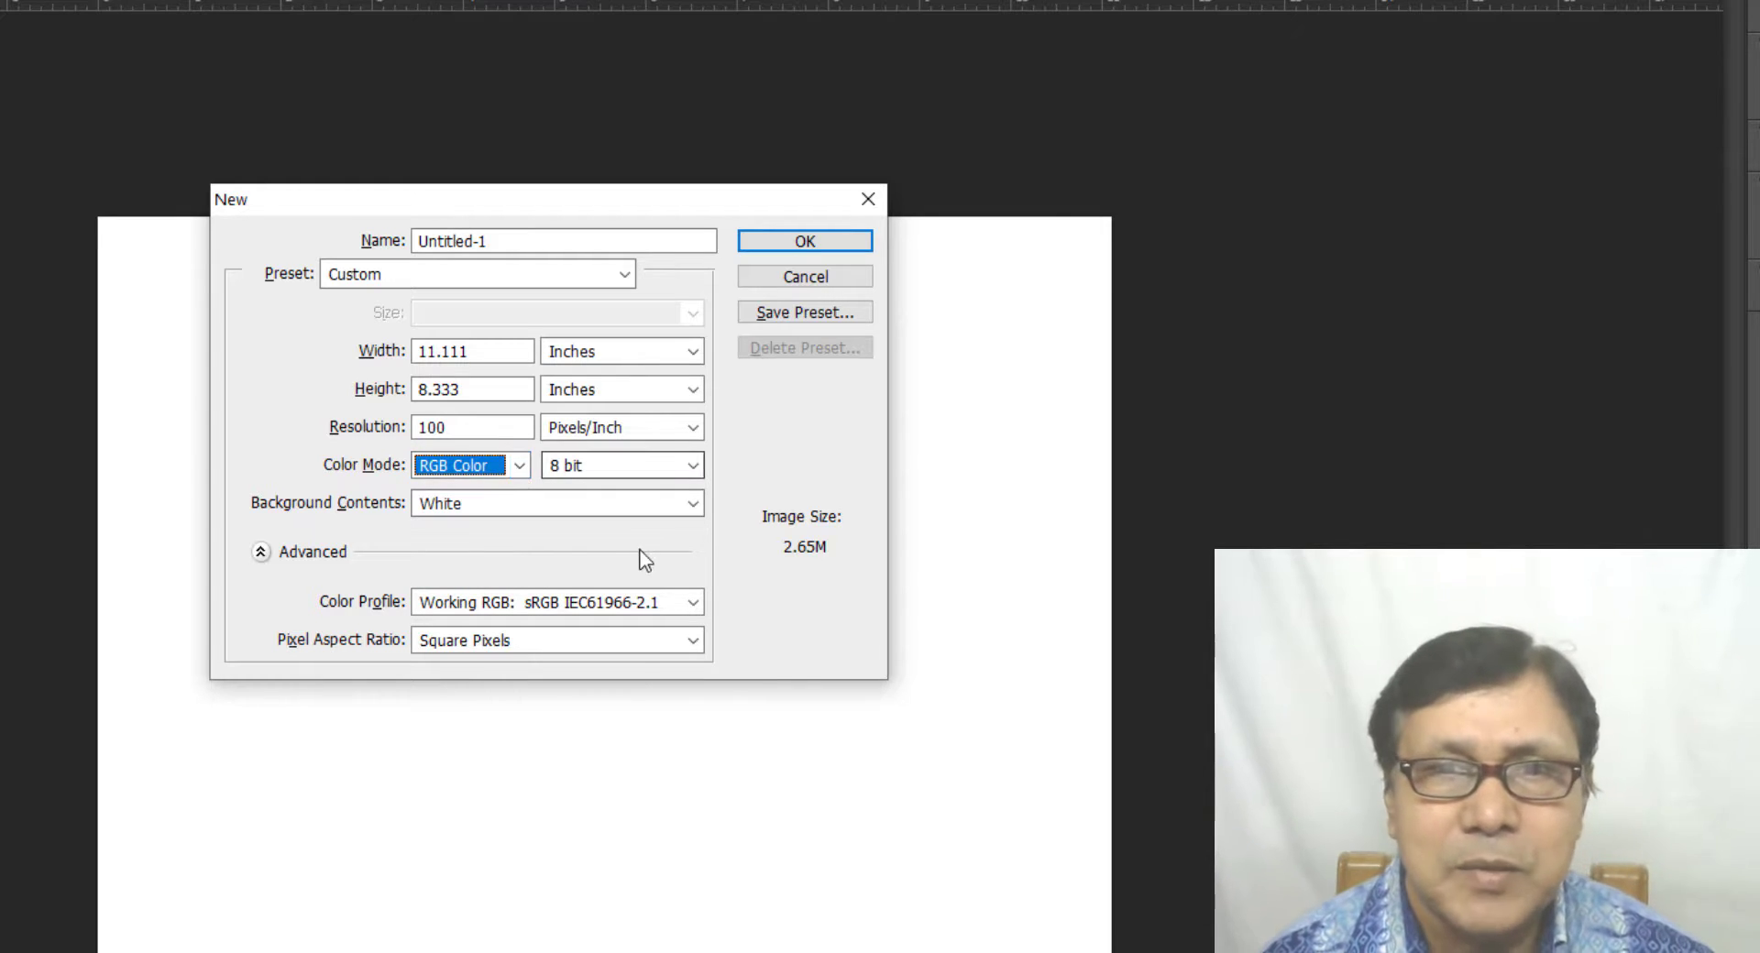
click(806, 241)
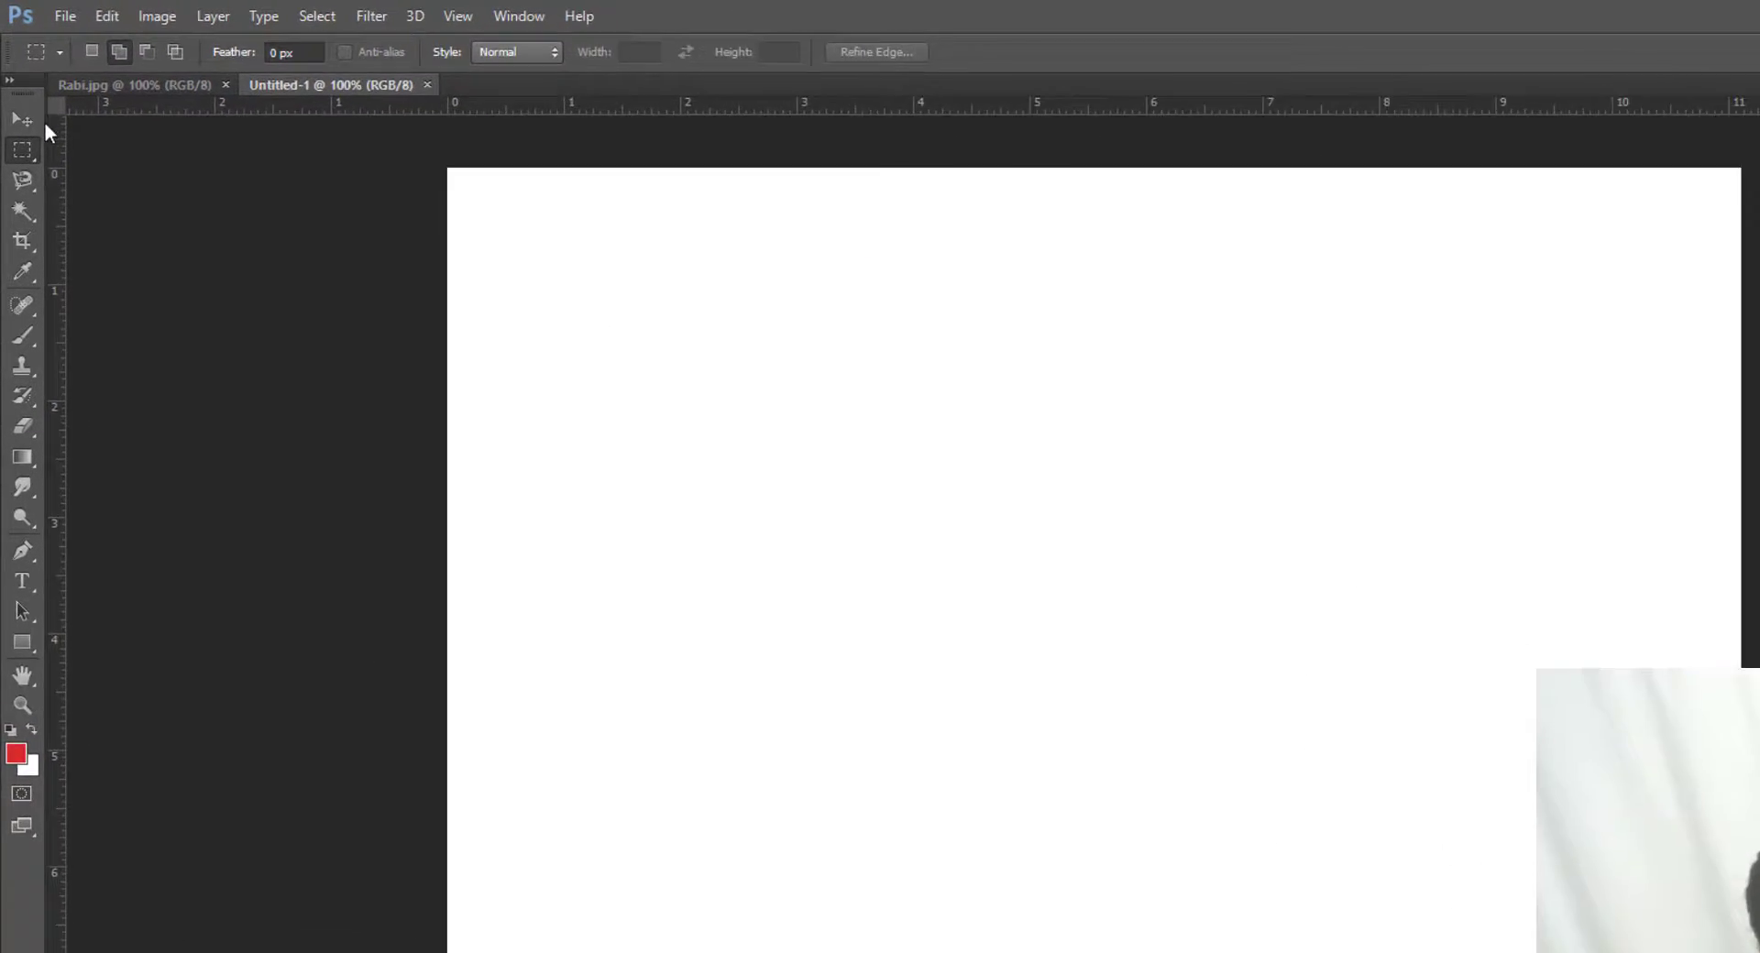
Step: Draw a rectangular marquee selection about 6.9 by 4 inches near the canvas's upper-left corner
click(22, 119)
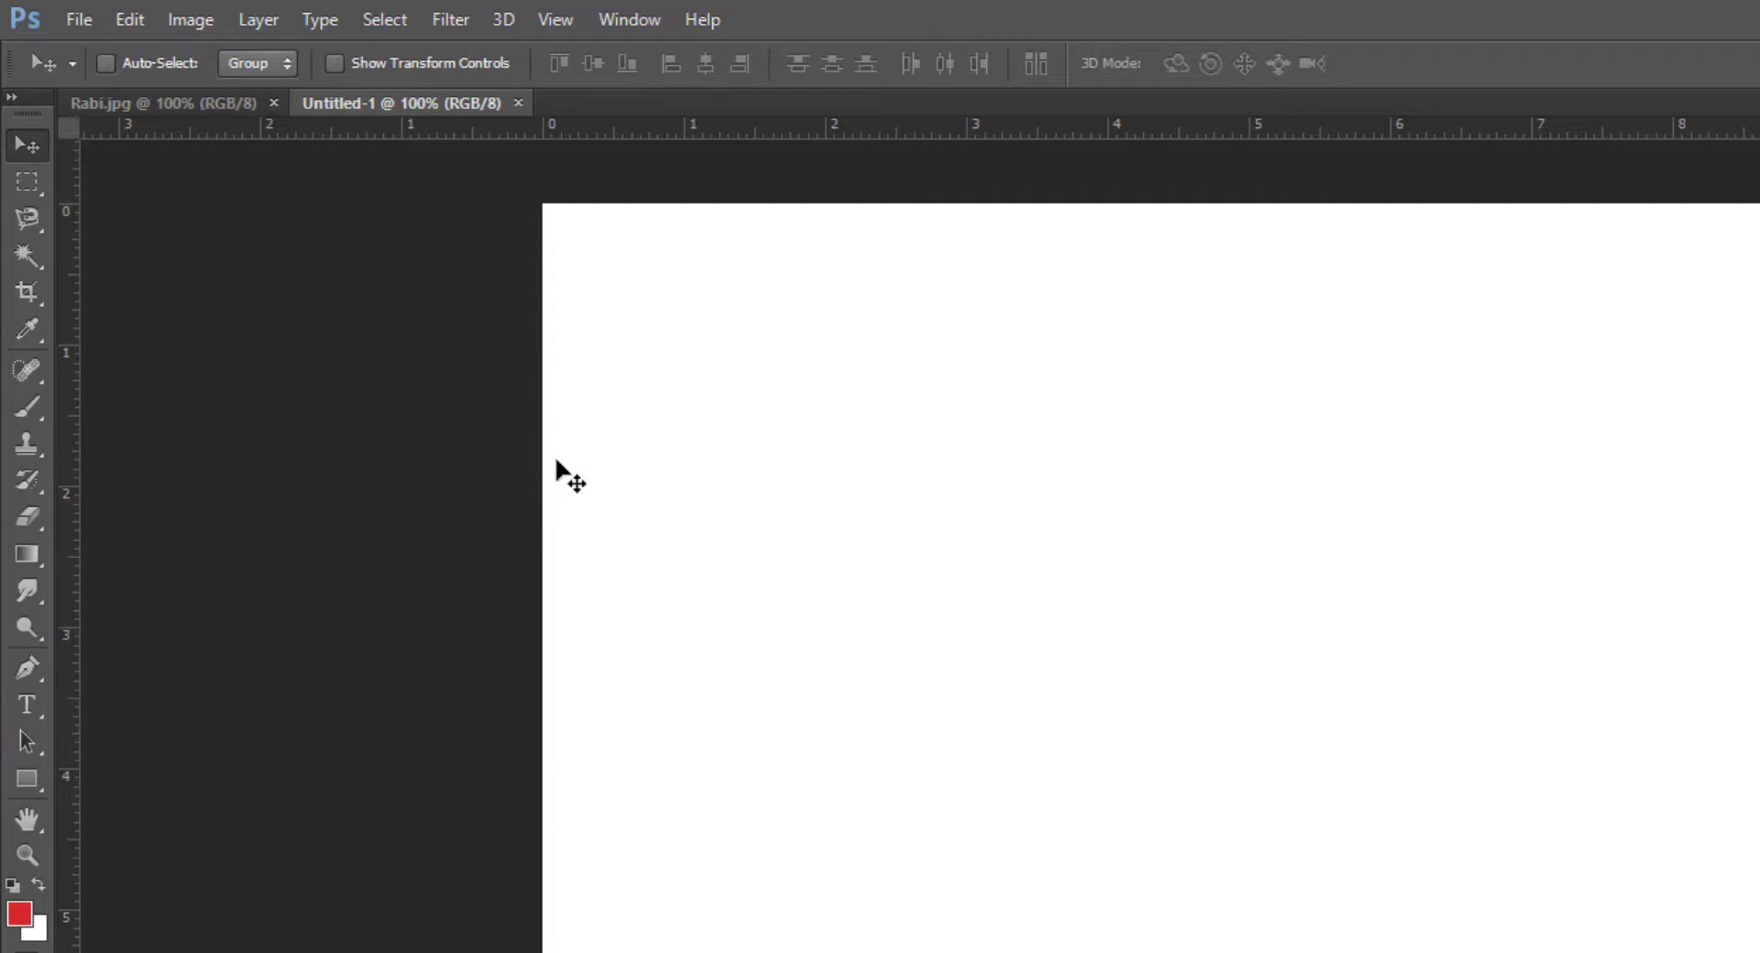
click(27, 181)
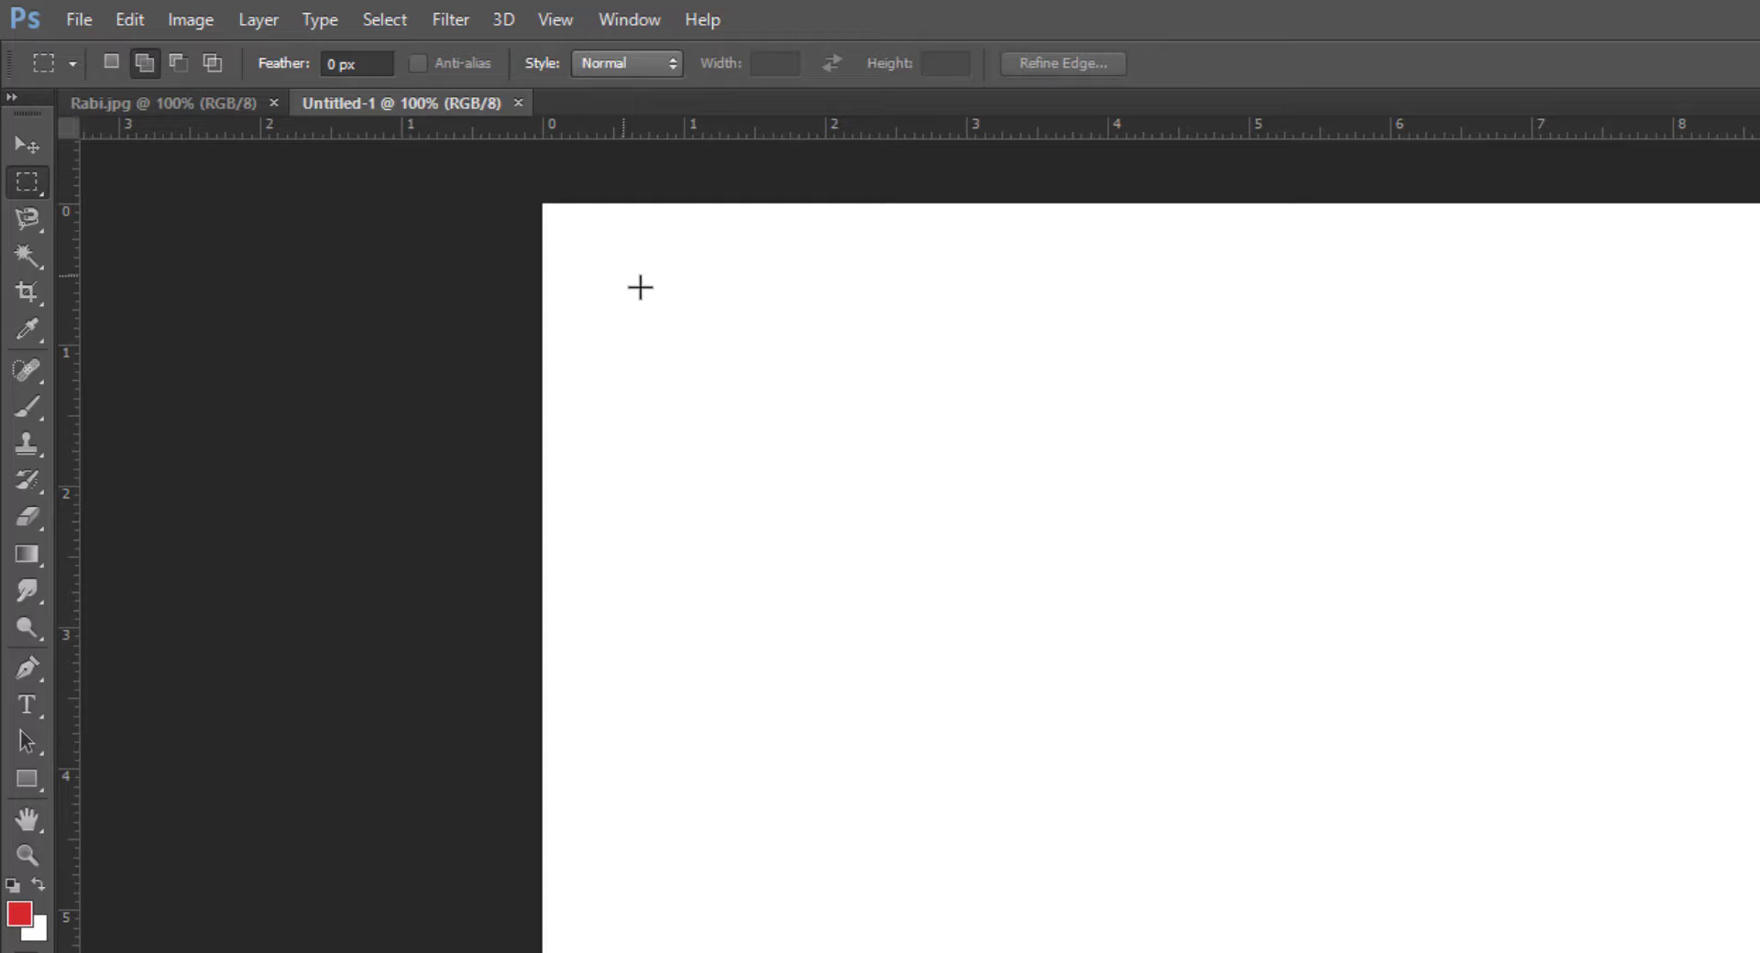
drag(772, 377, 1592, 840)
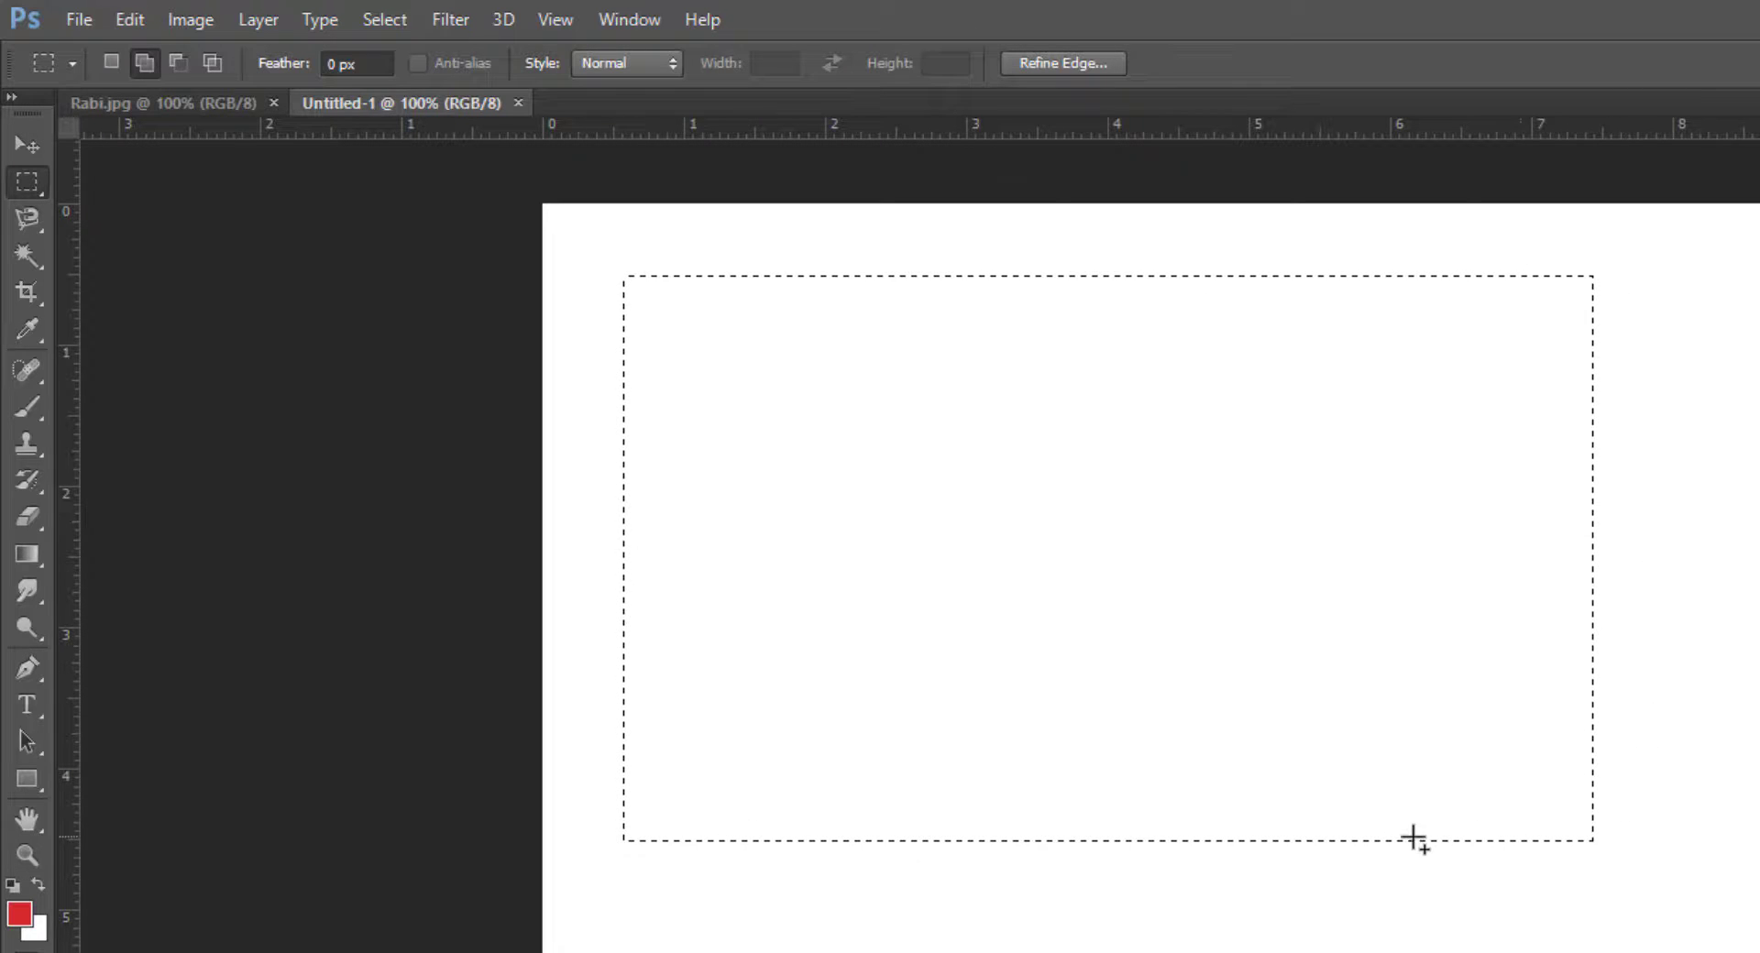
Step: Set the foreground color to blue 1a0af4 and fill the rectangular selection with it
click(20, 915)
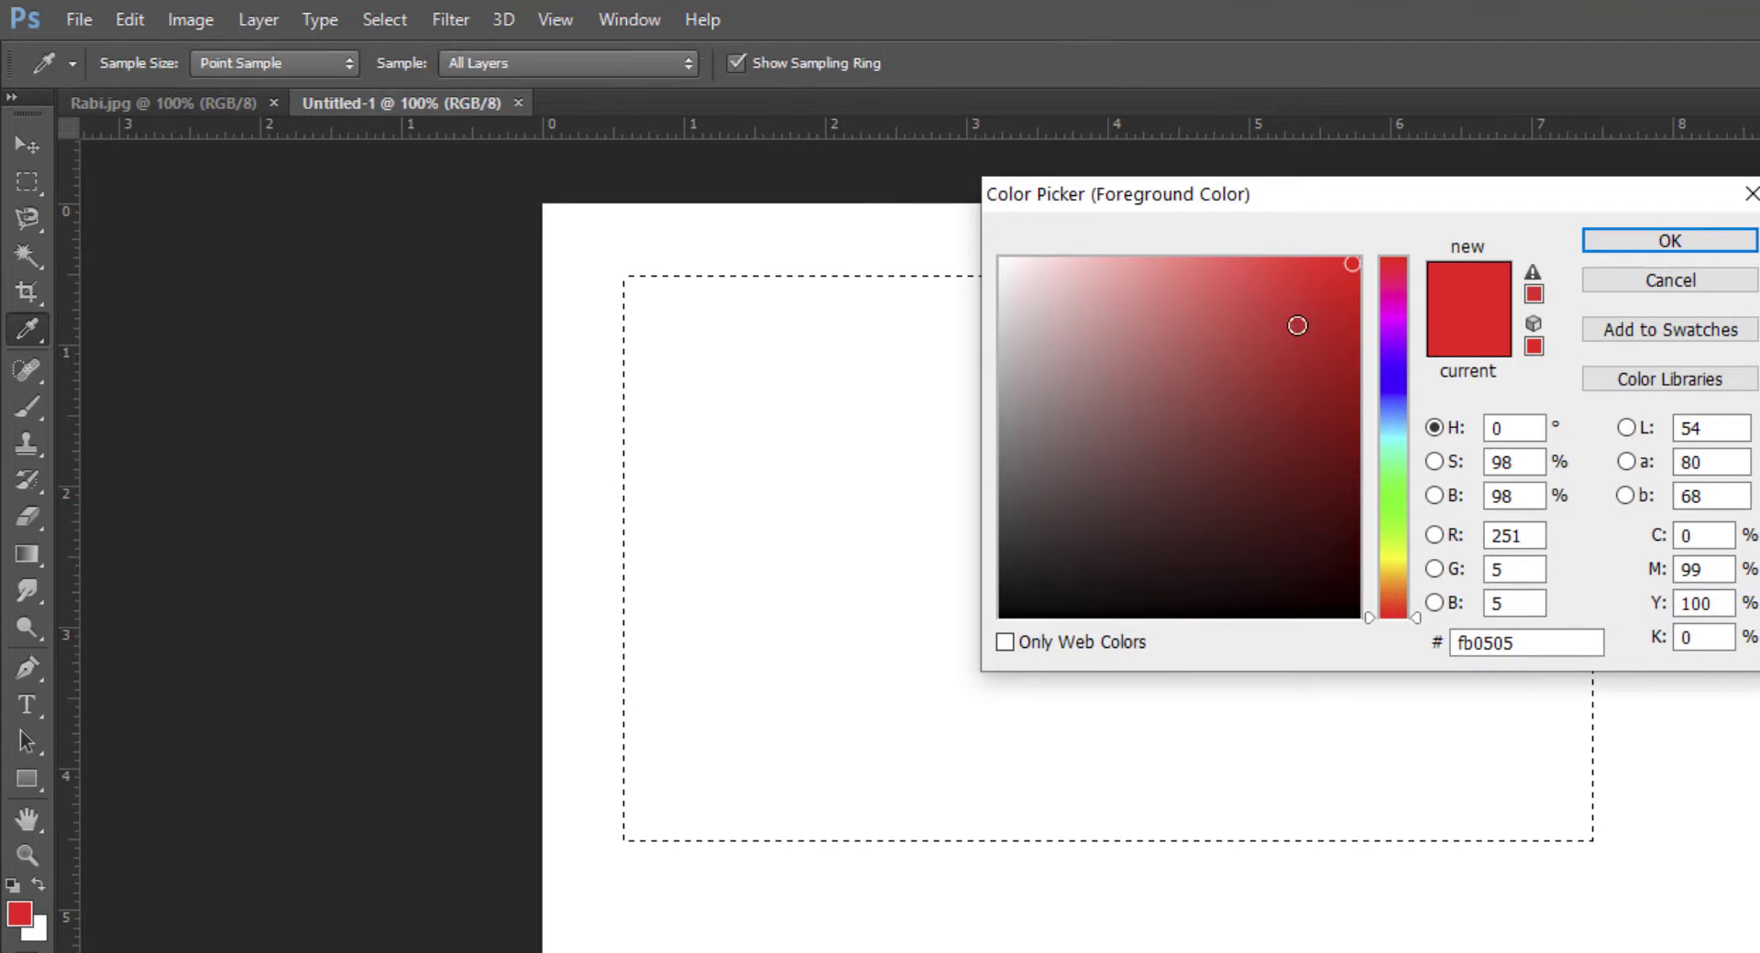
drag(1343, 355, 1347, 368)
click(1393, 373)
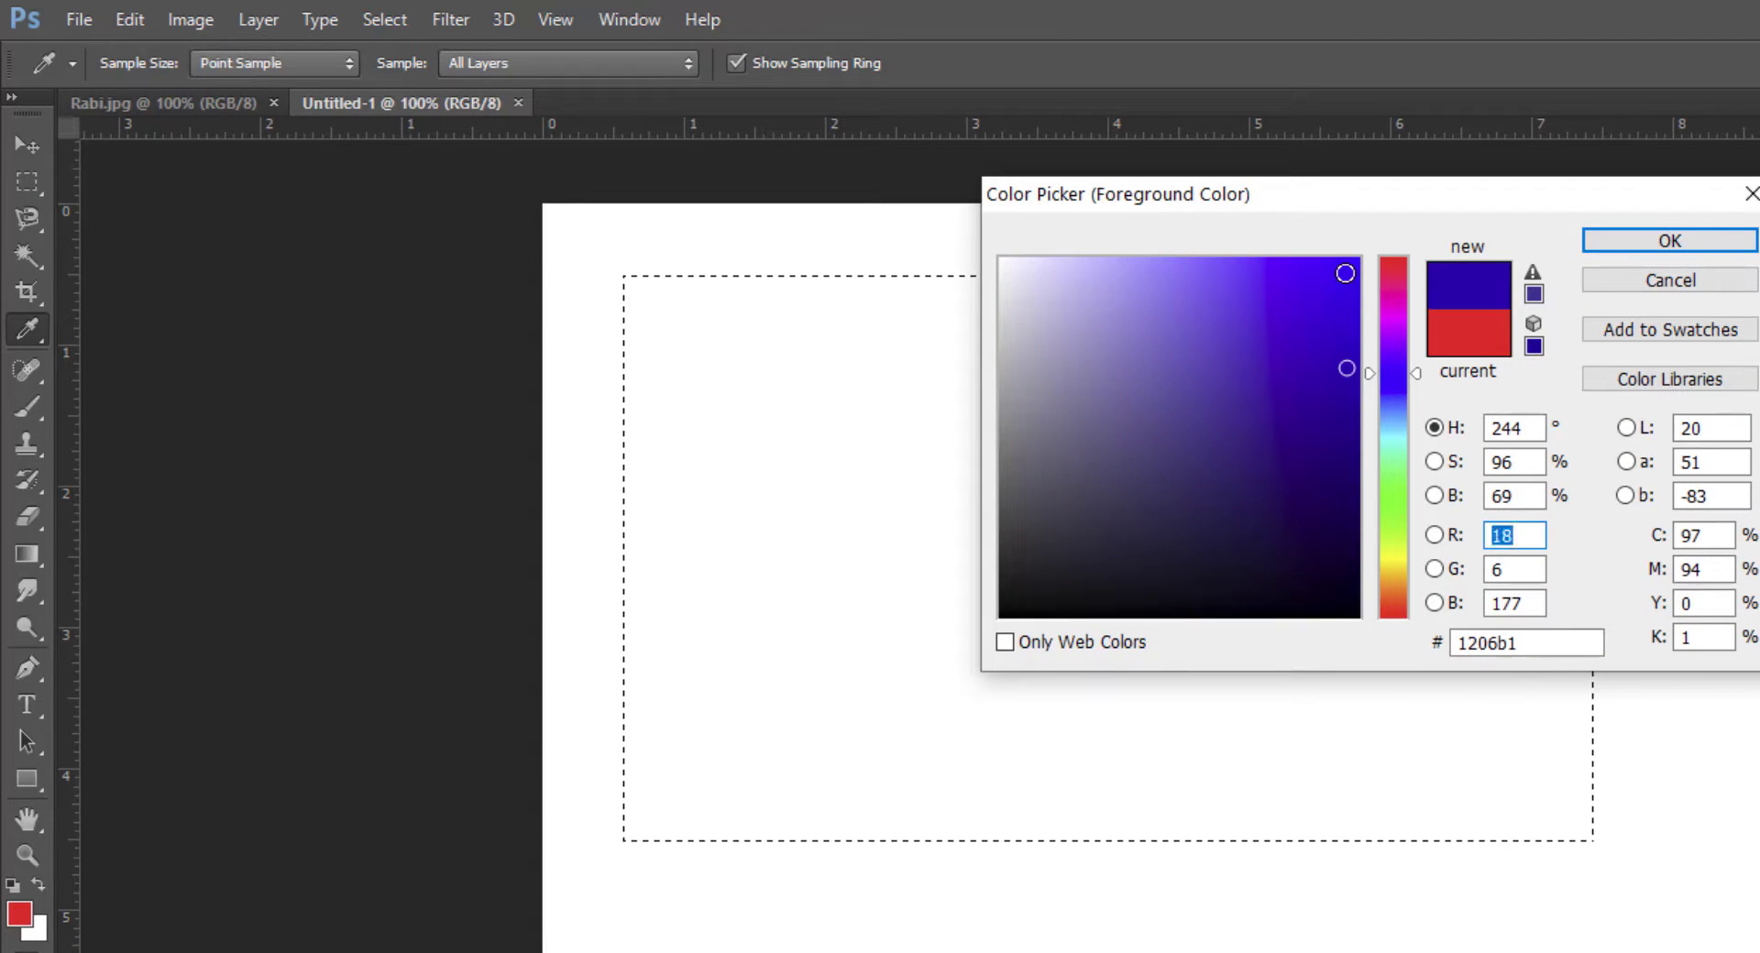
click(1344, 274)
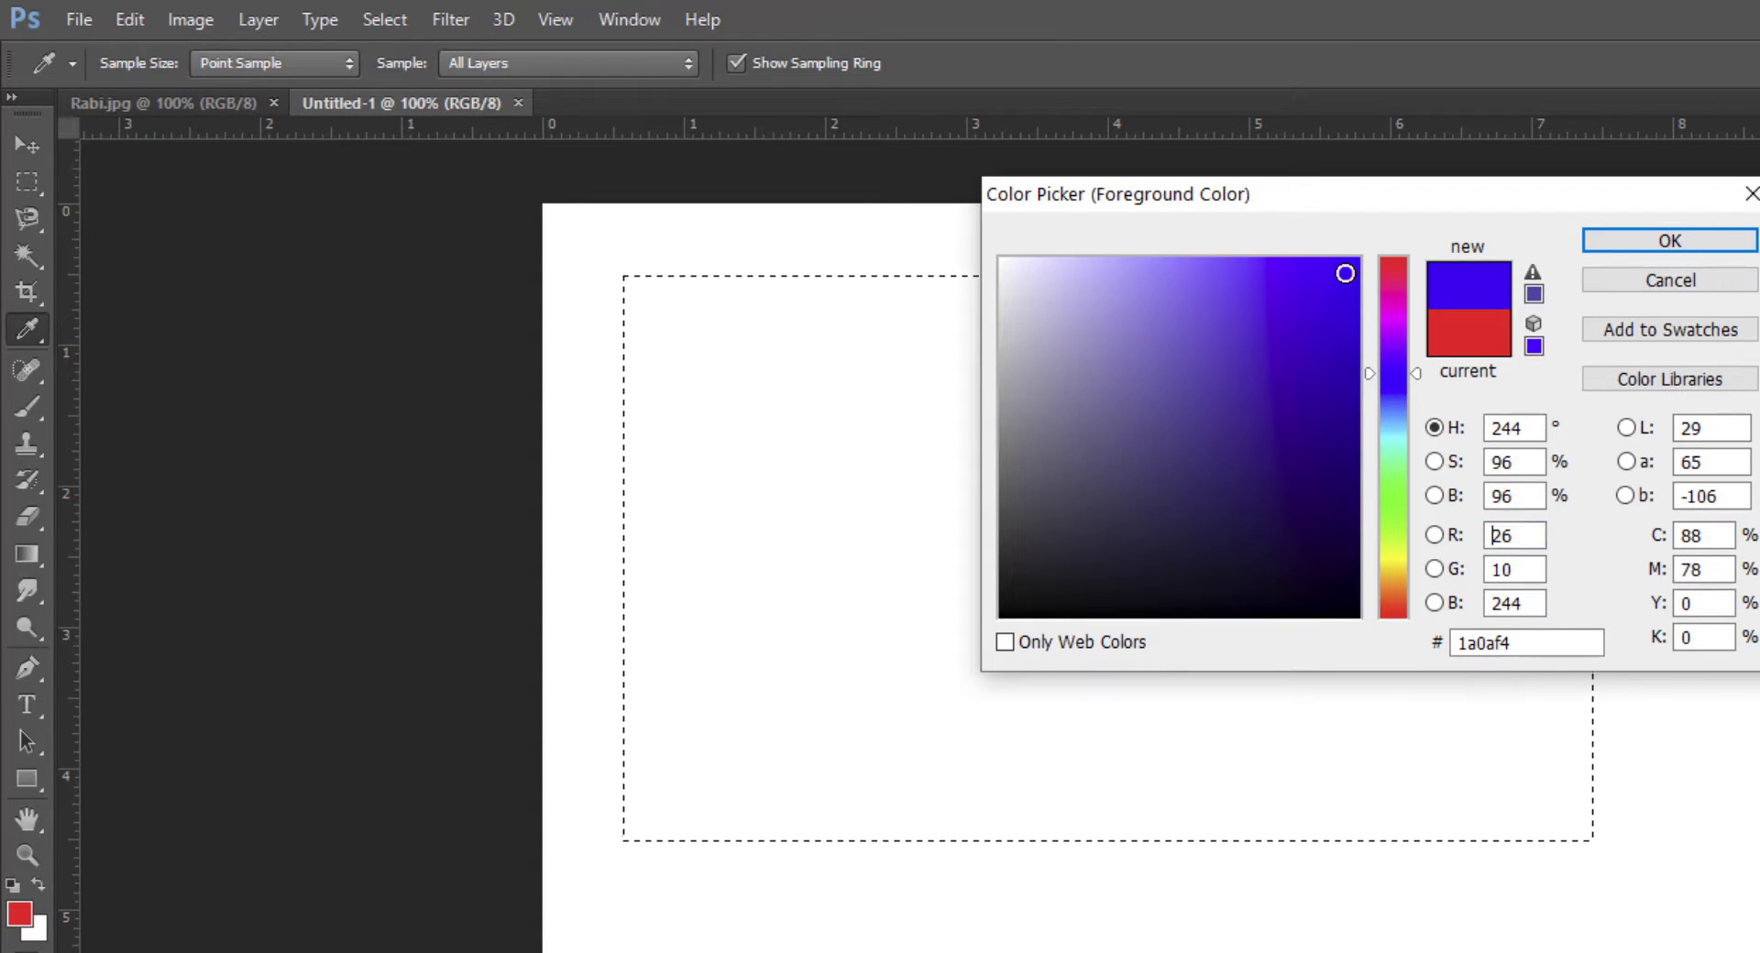
click(1656, 240)
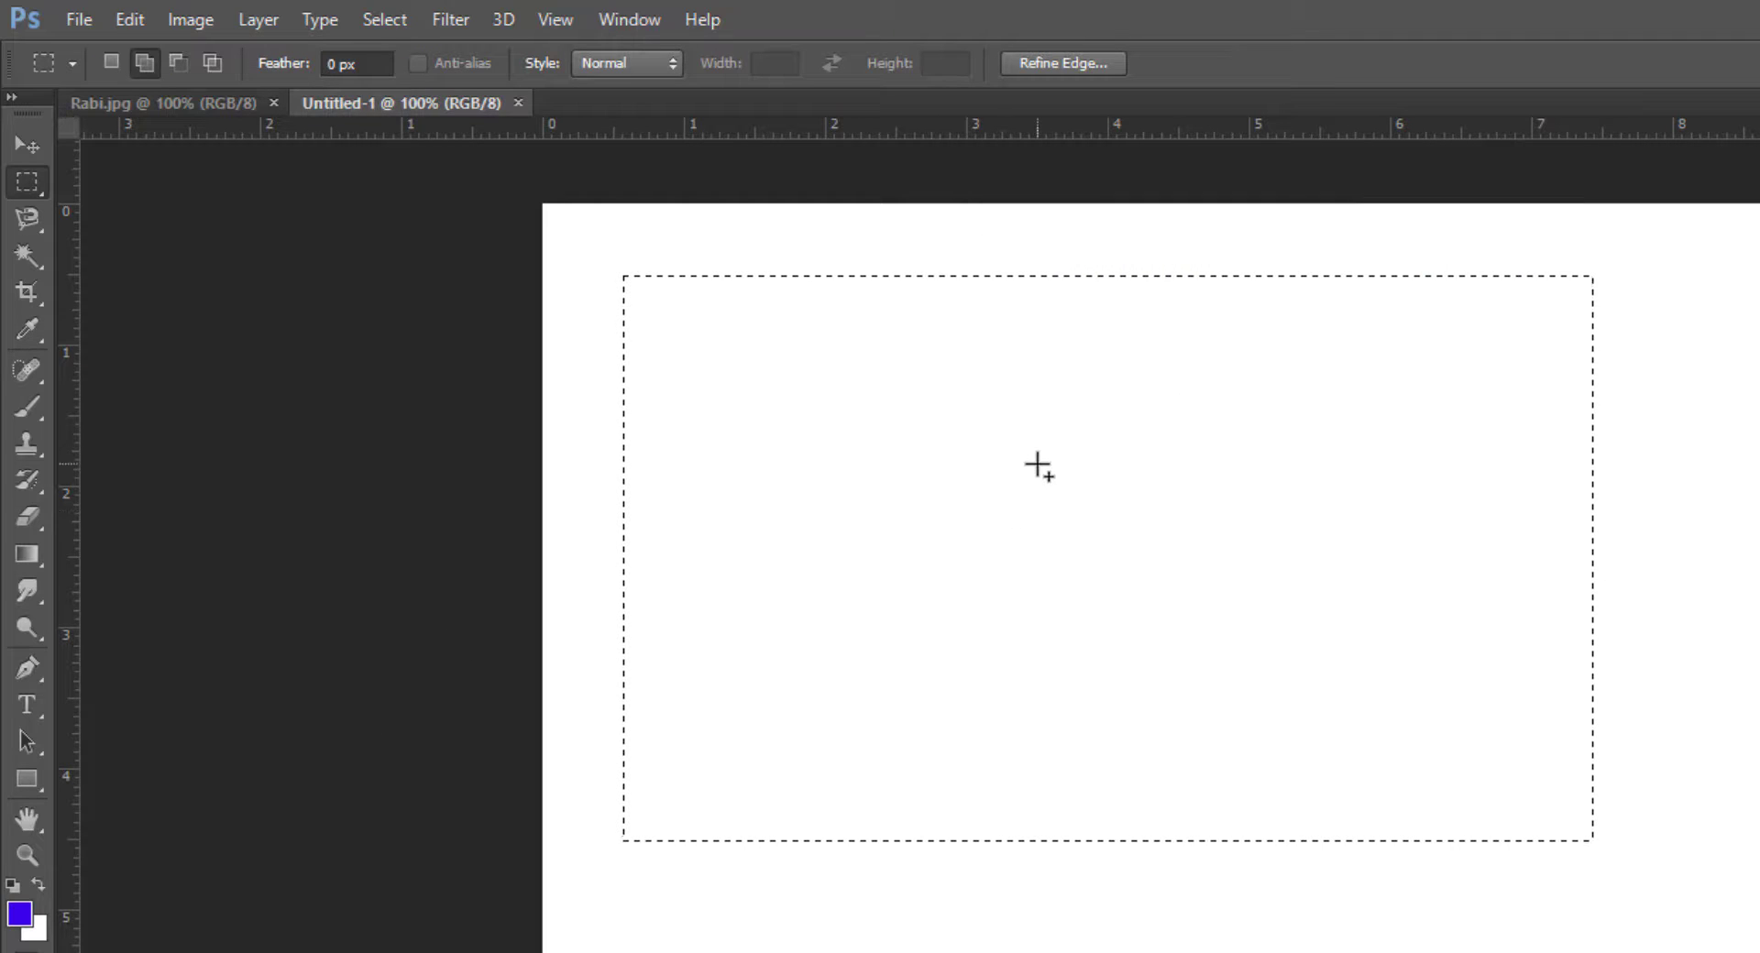
key(ctrl+Delete)
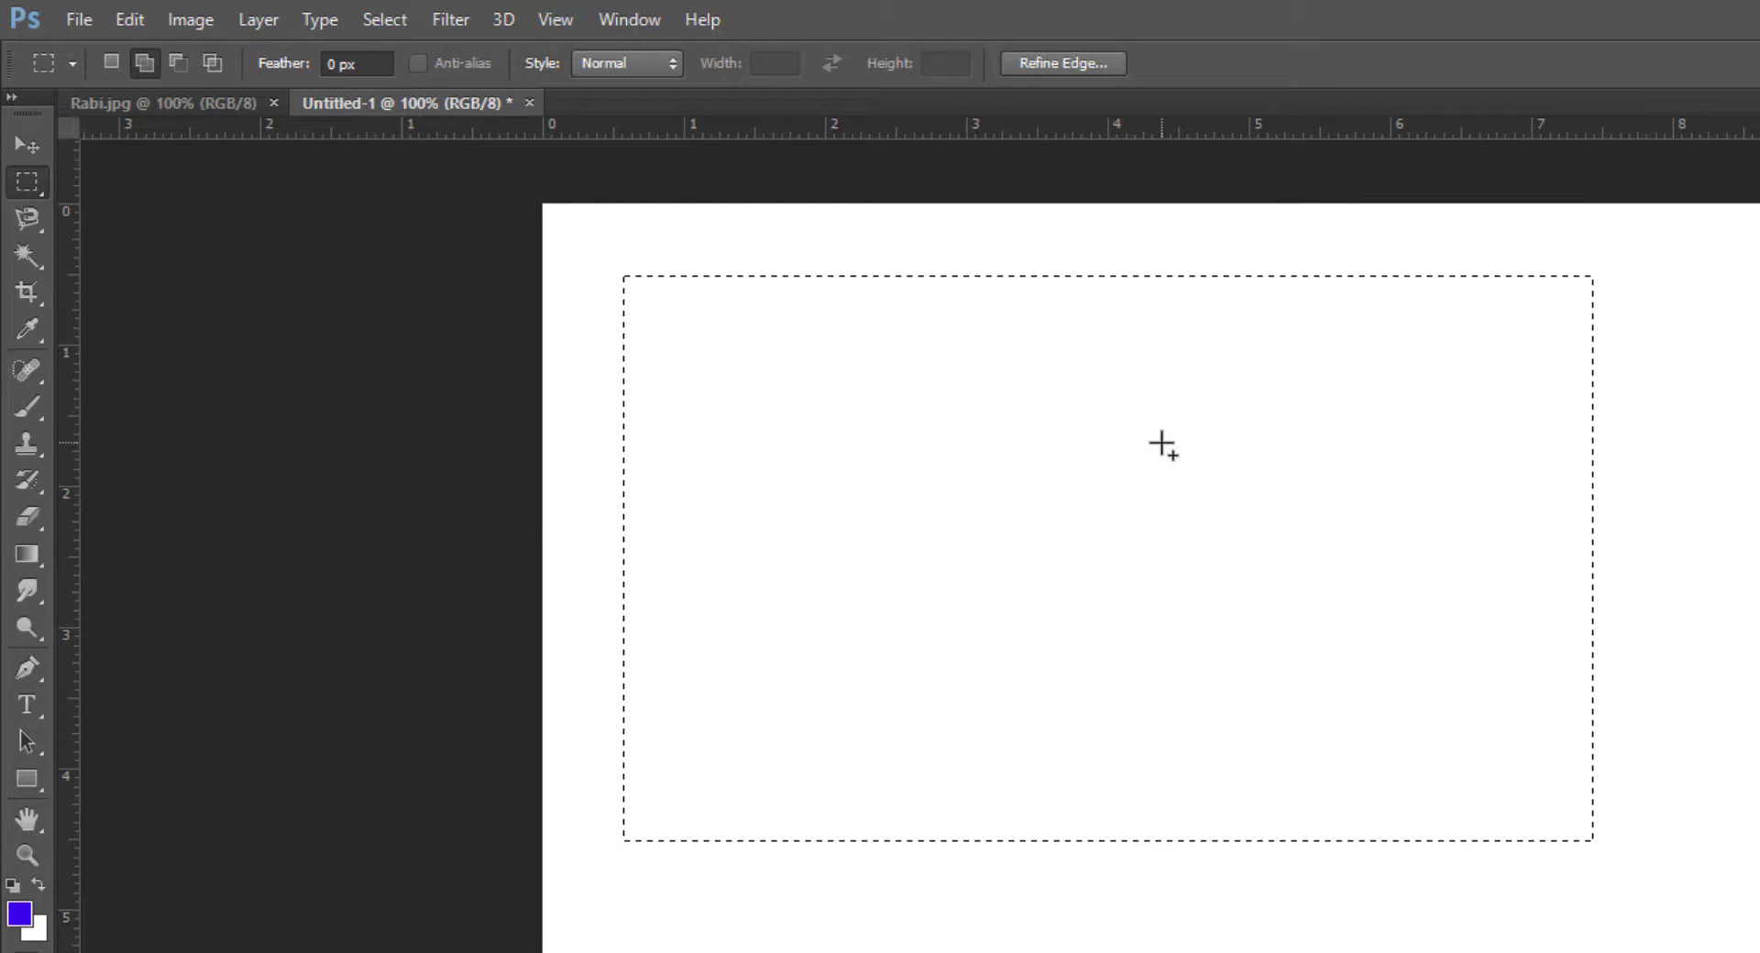
key(alt+BackSpace)
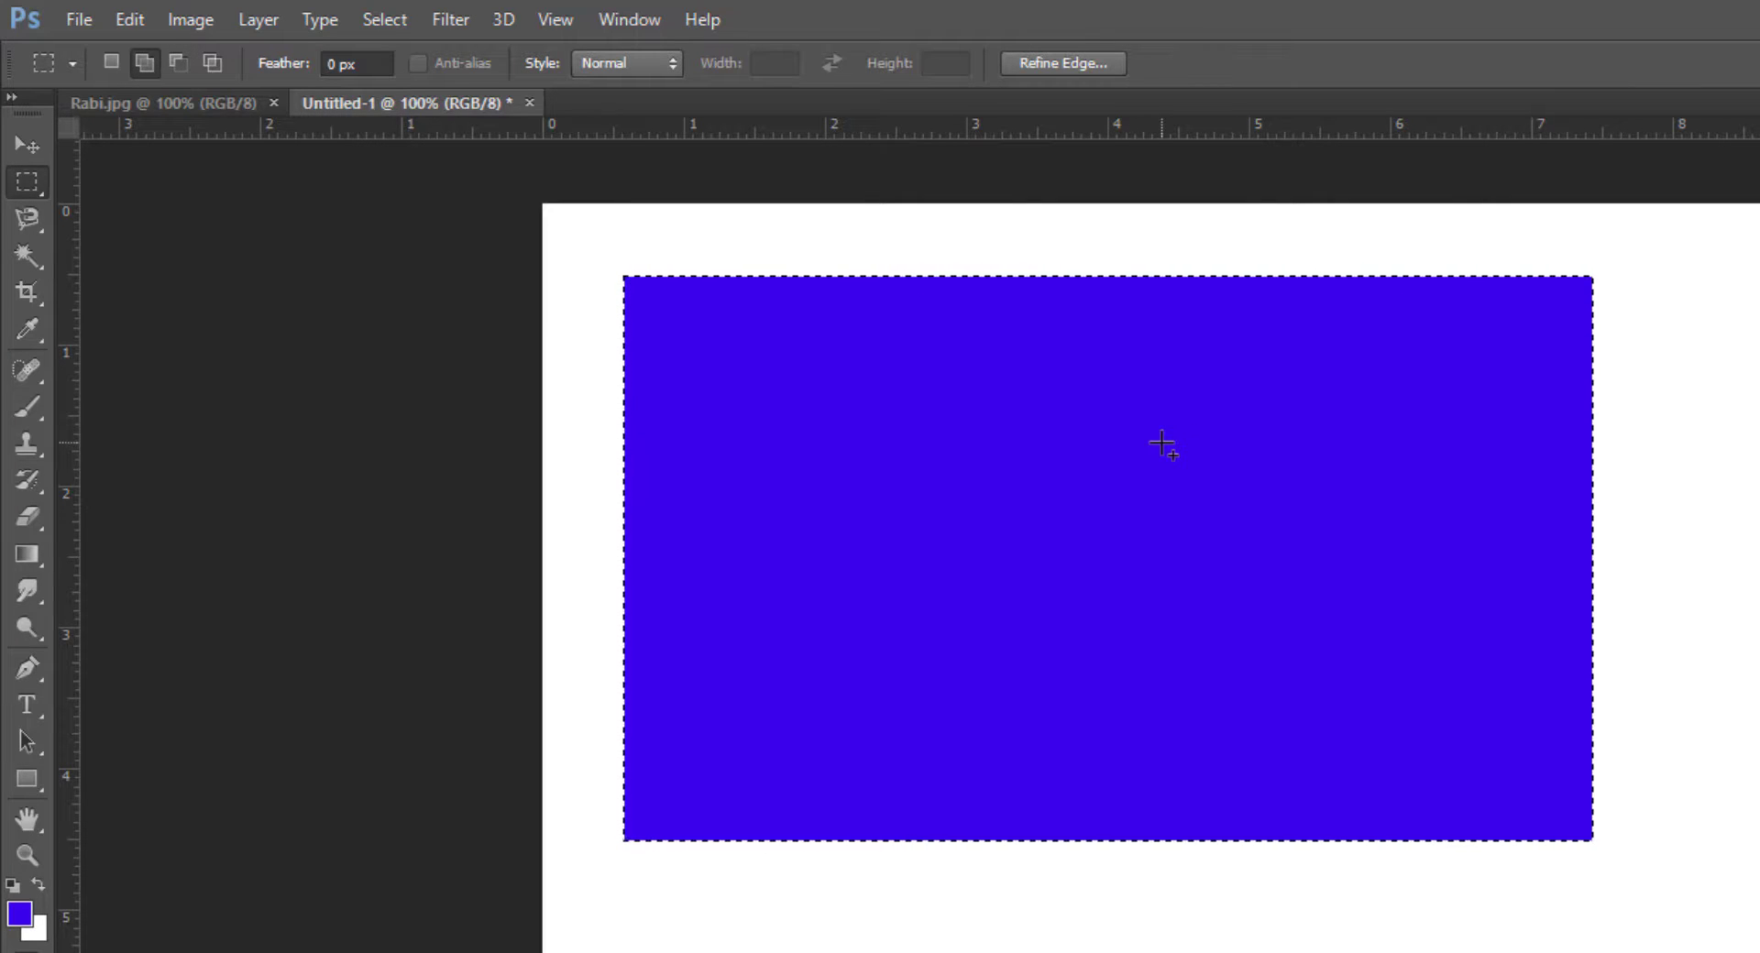
Step: Change the foreground color to green 04b80d and fill the rectangular selection with it
click(23, 913)
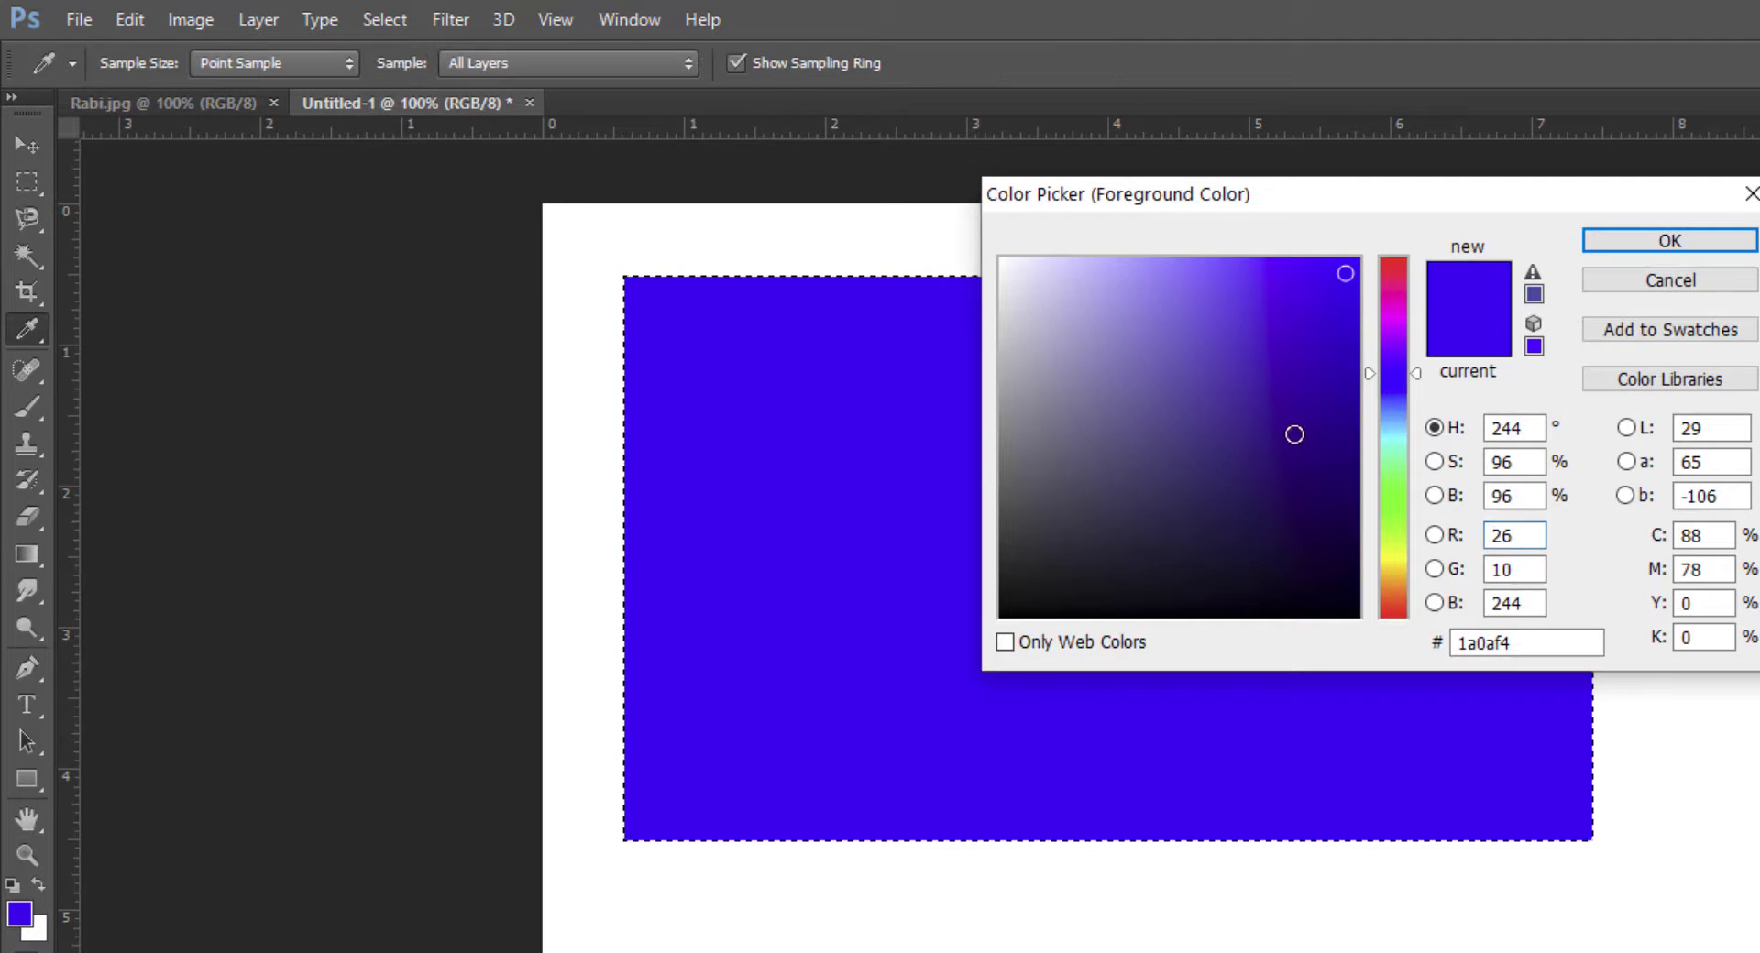
click(1394, 496)
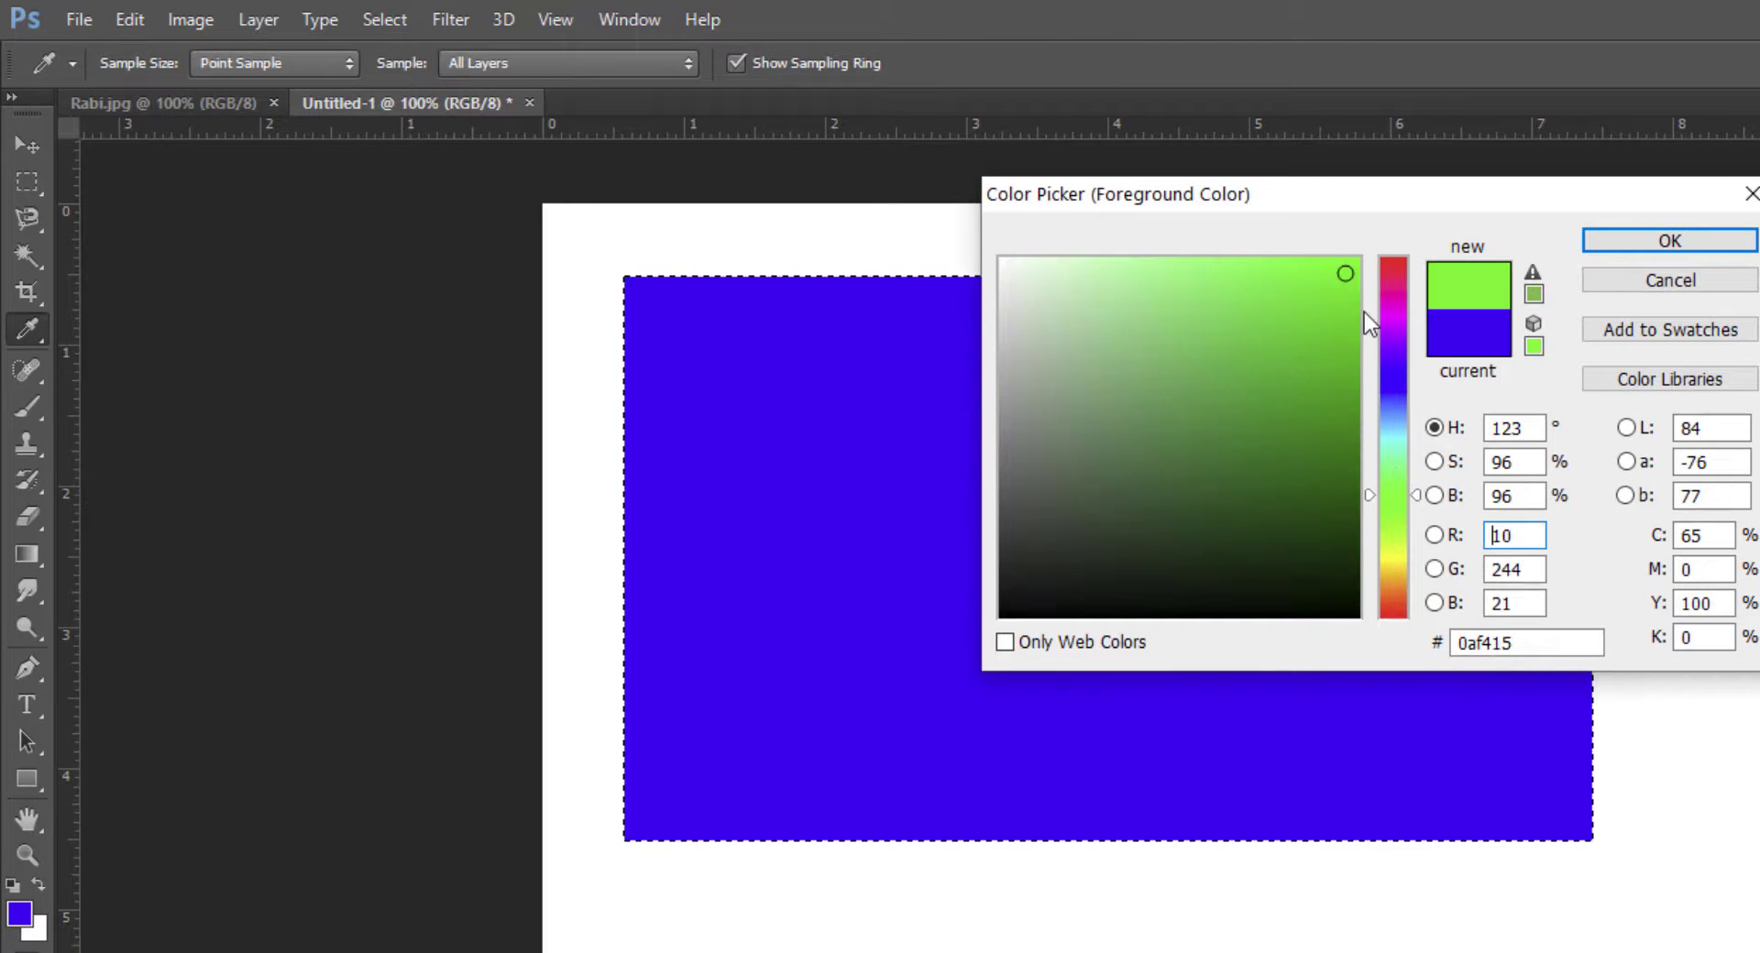
drag(1346, 275, 1354, 364)
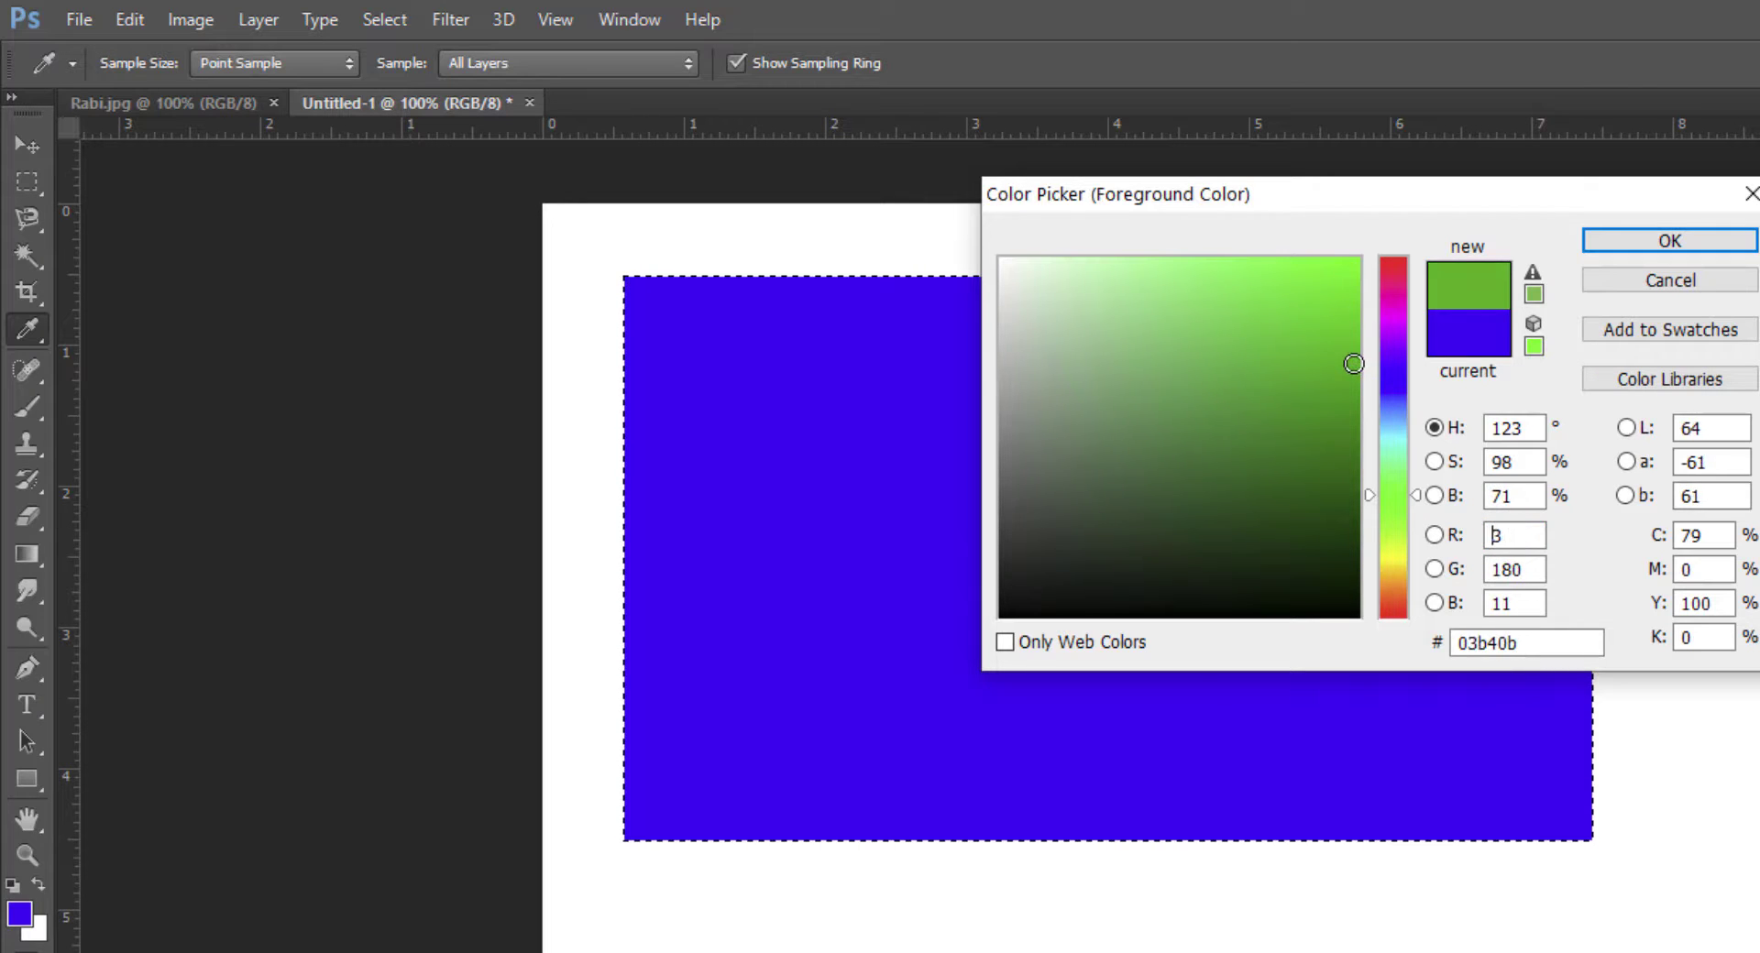
click(1354, 356)
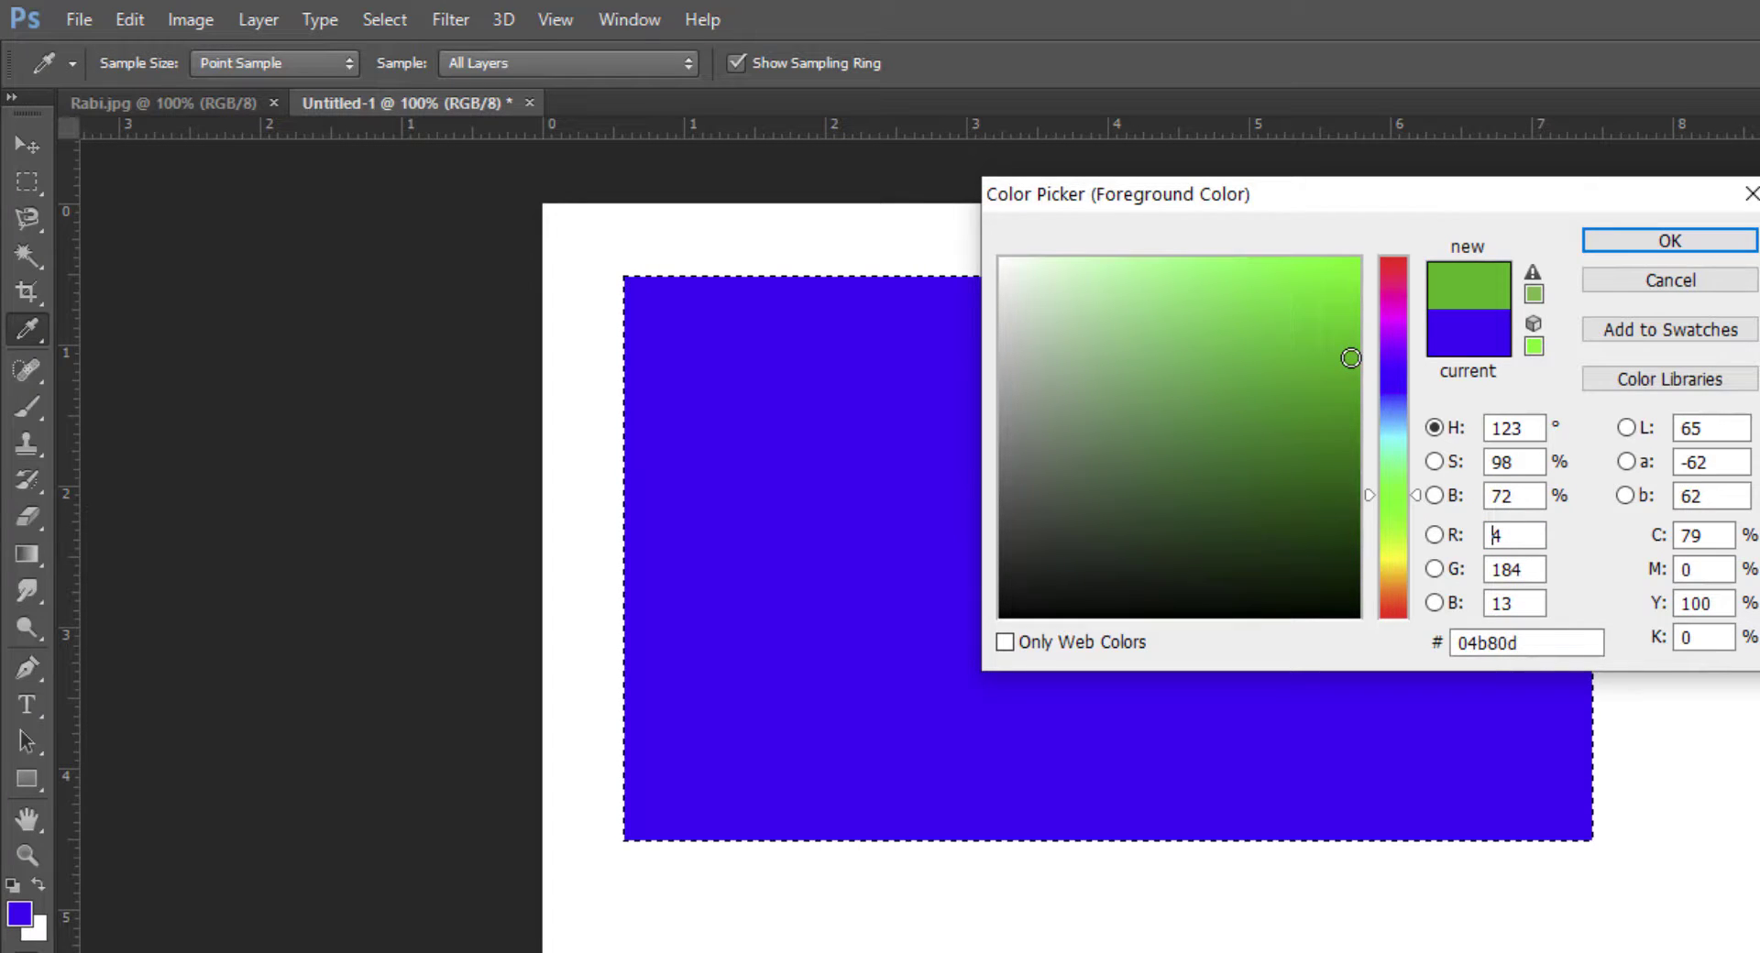
click(1648, 241)
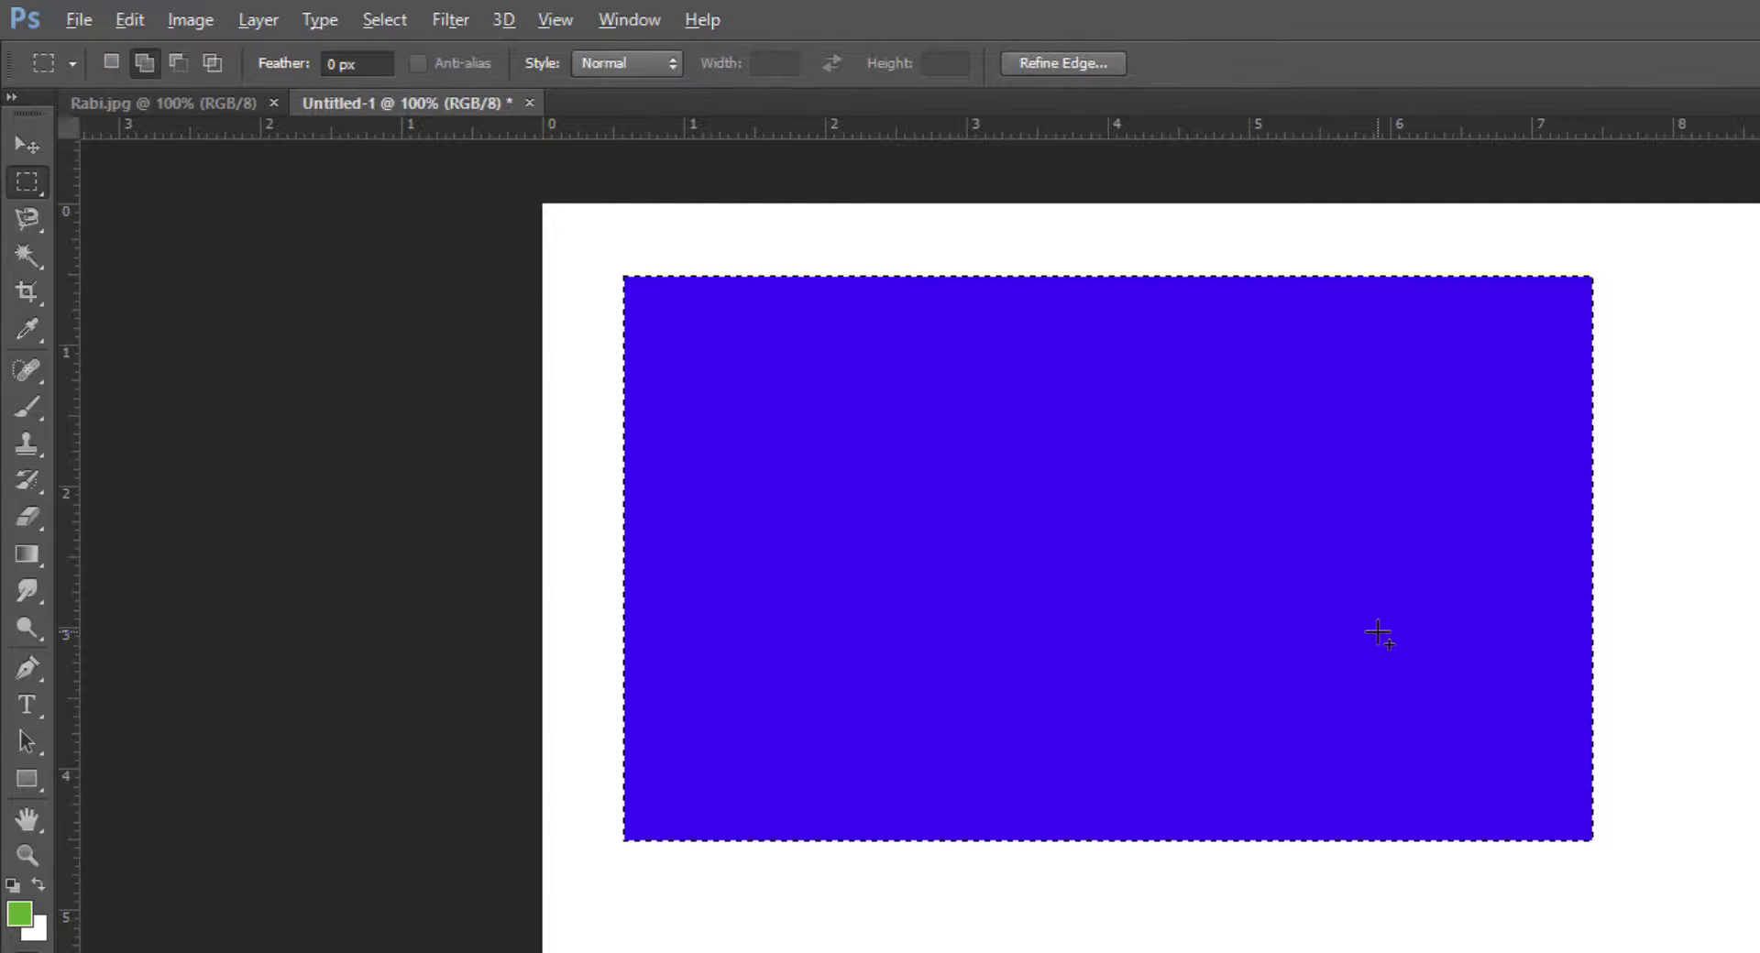
key(alt+BackSpace)
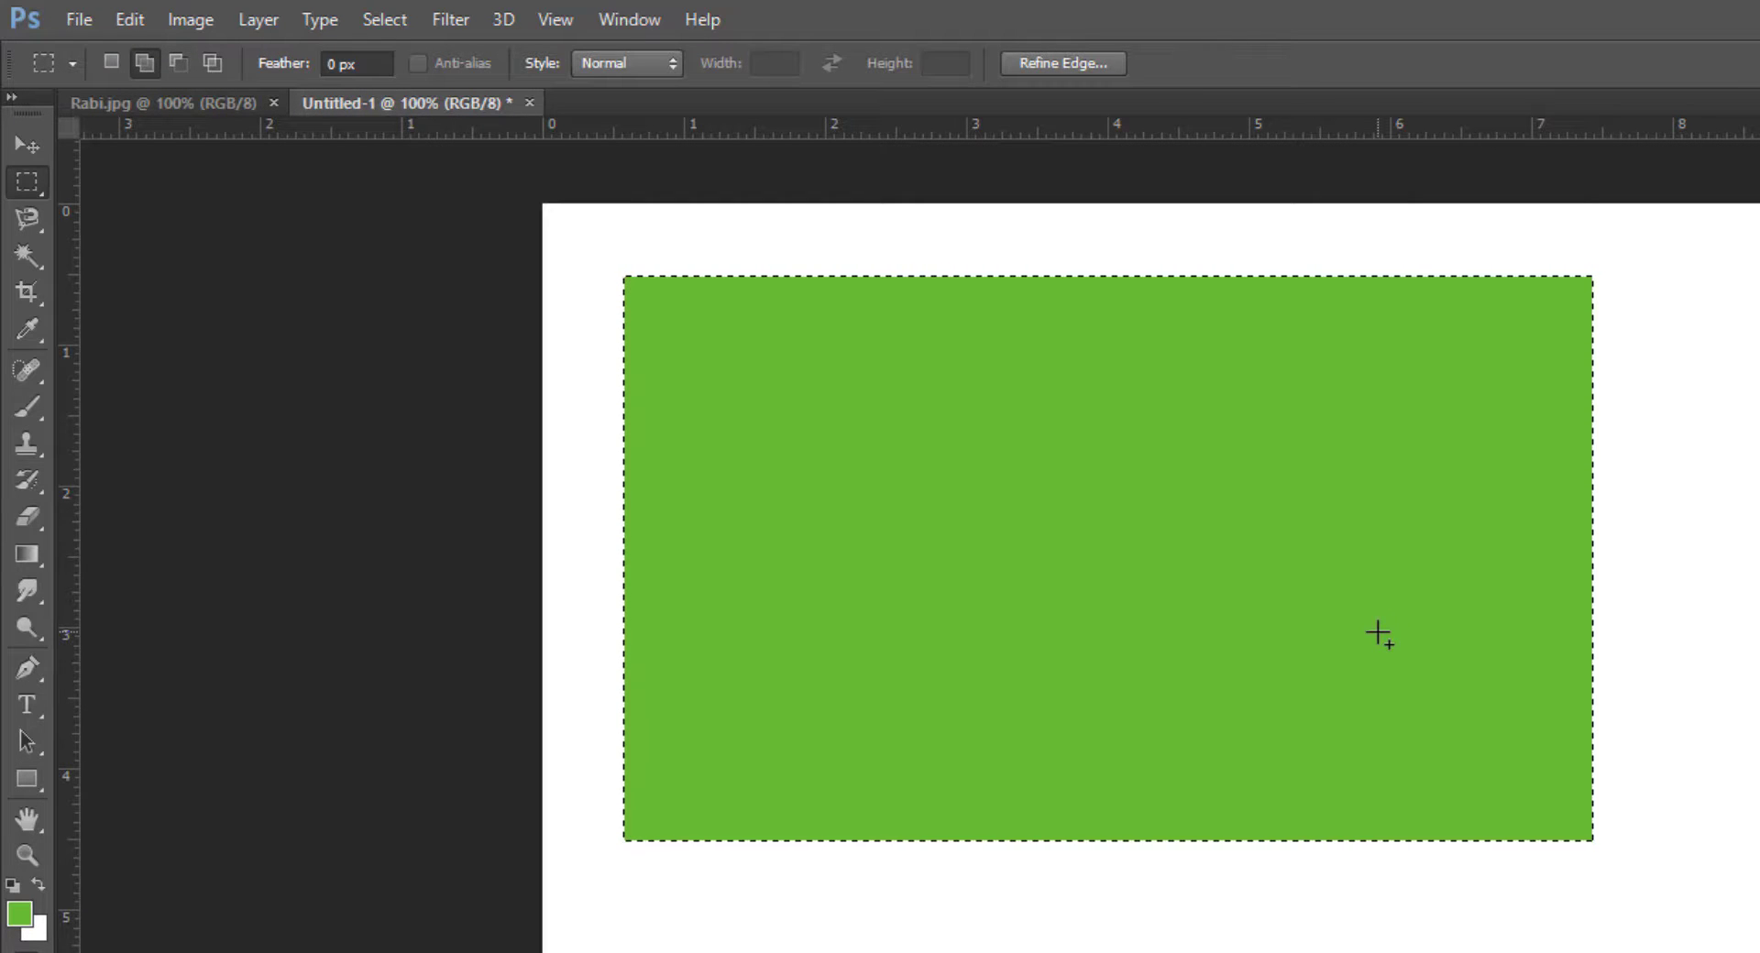
Step: Swap green to the background color, set the foreground to bright red, and fill the selection with the foreground color
click(40, 878)
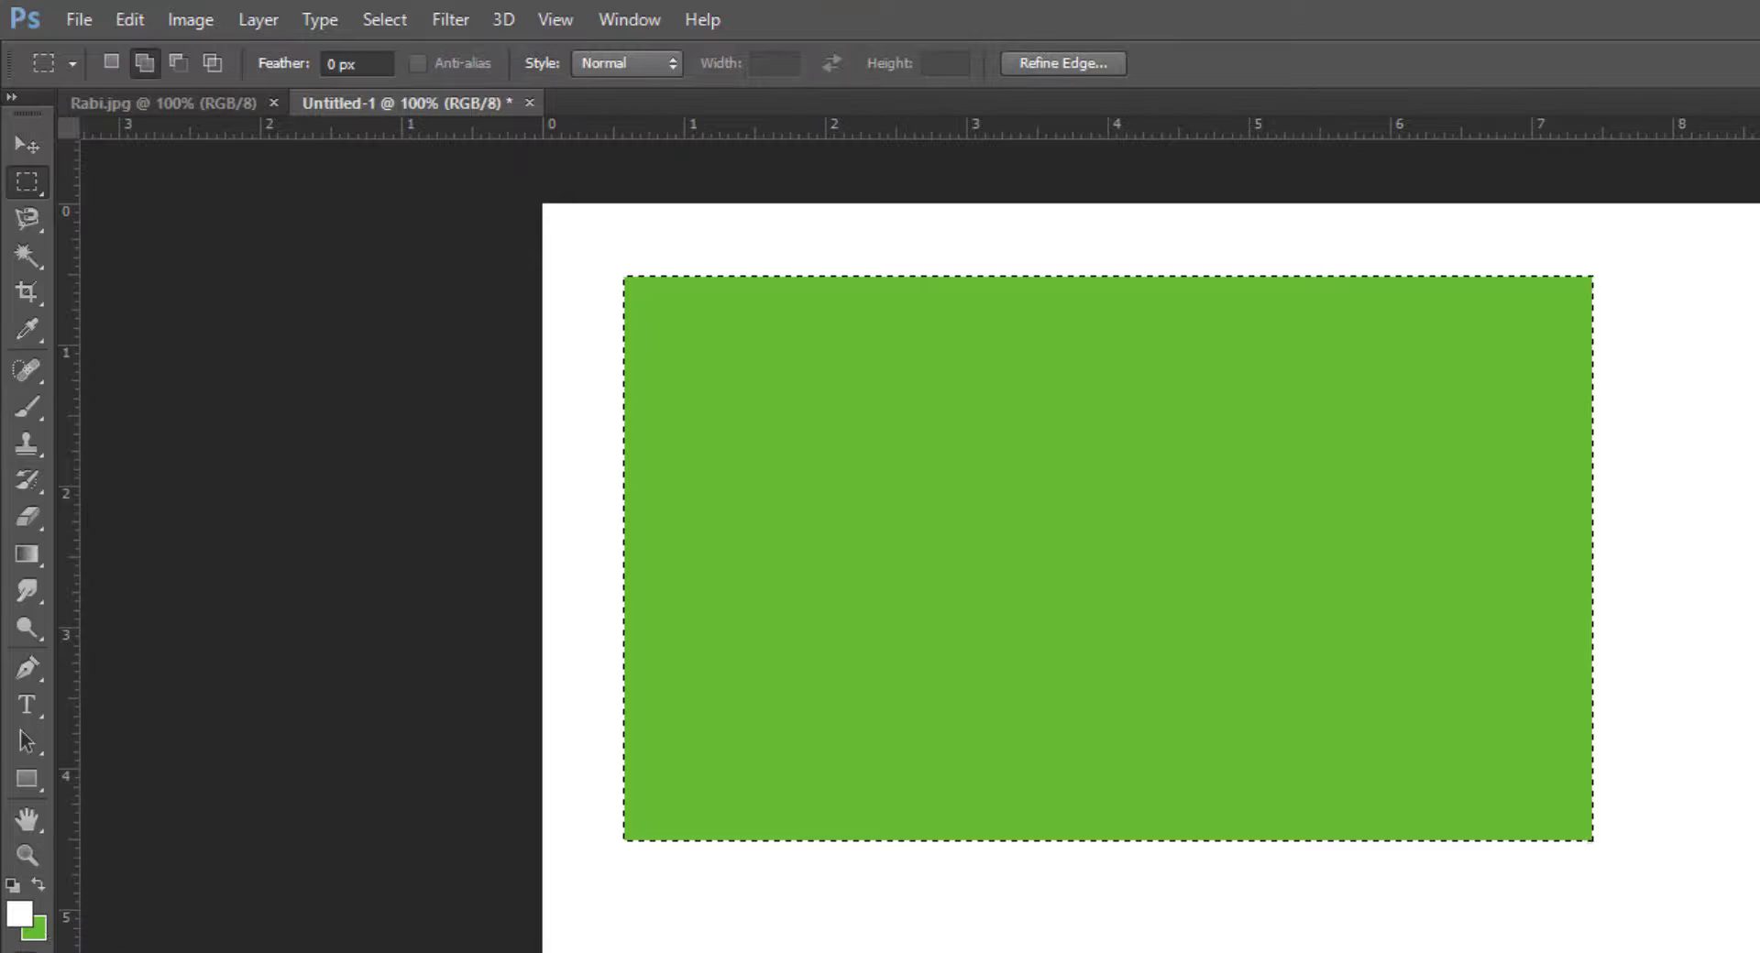
click(20, 914)
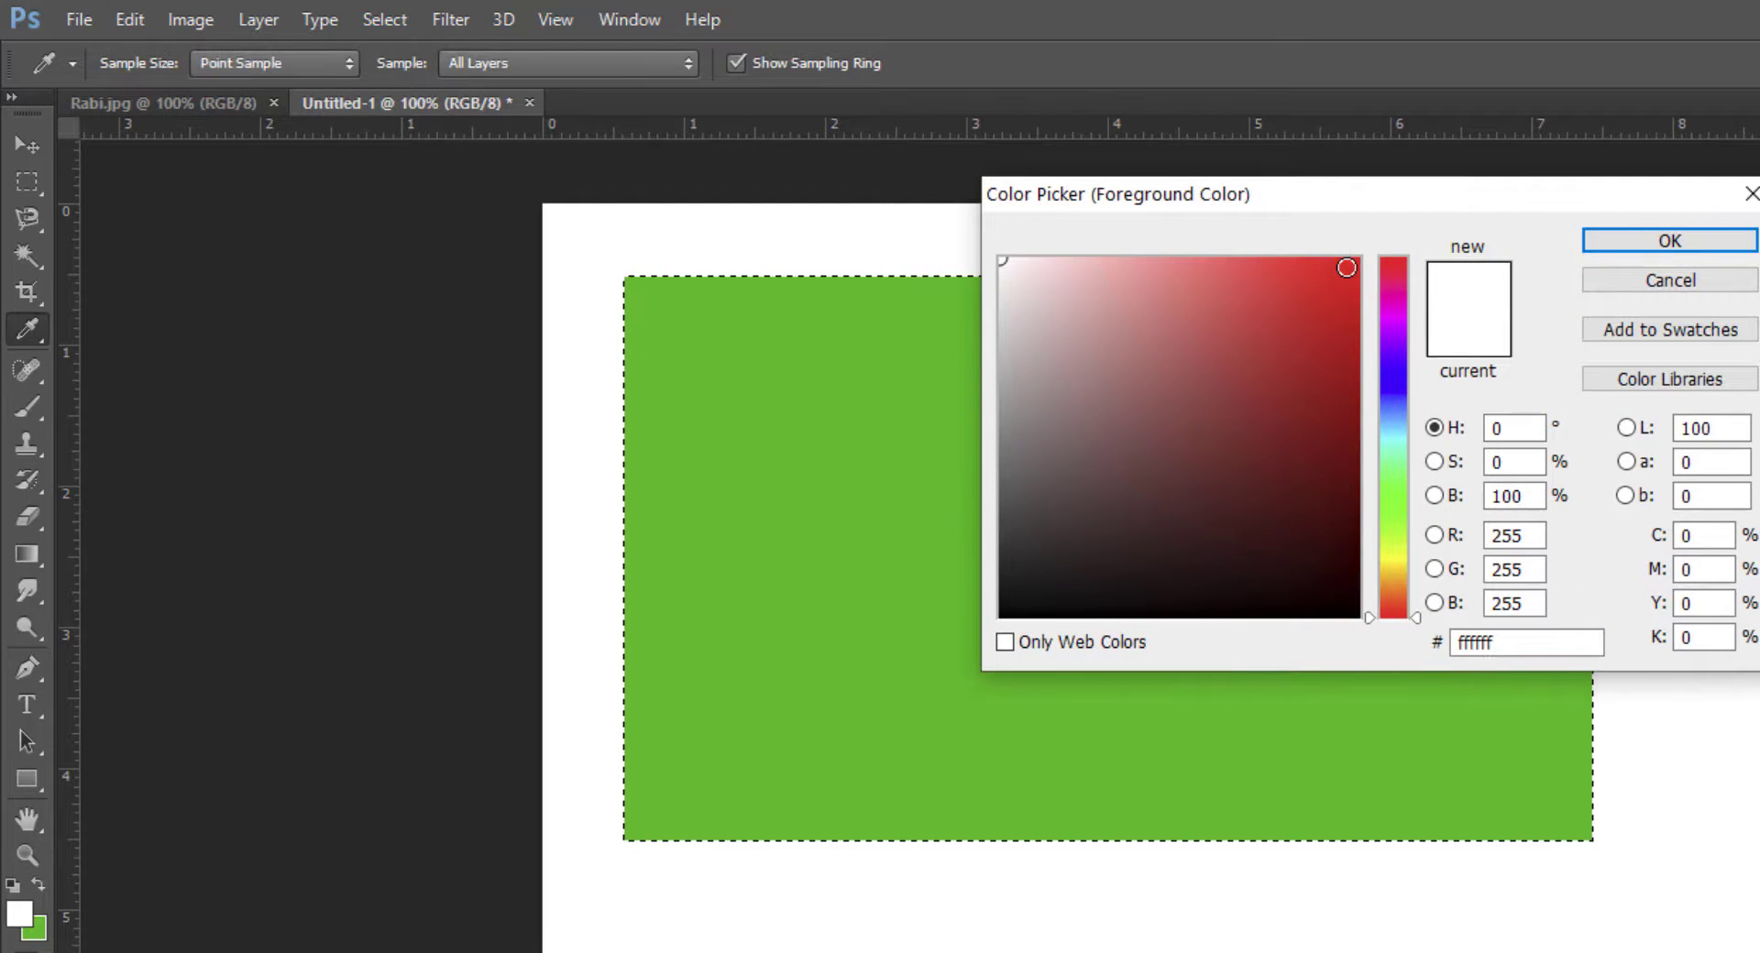
click(1346, 268)
click(1624, 237)
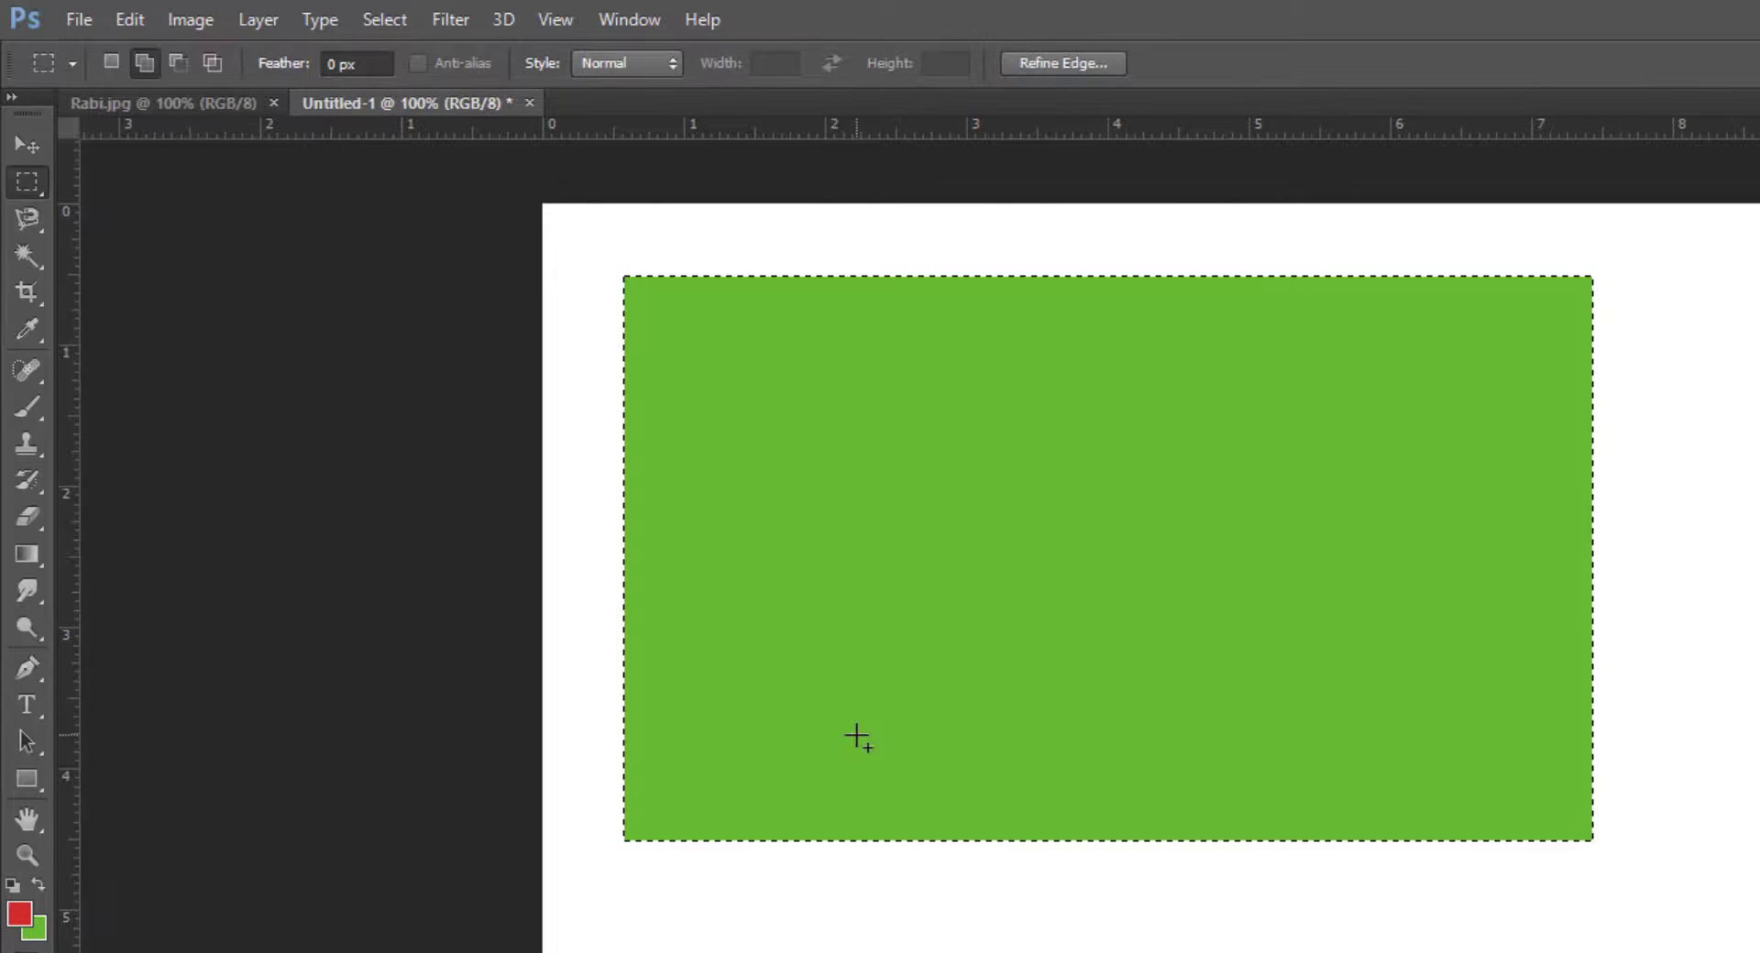
key(alt+BackSpace)
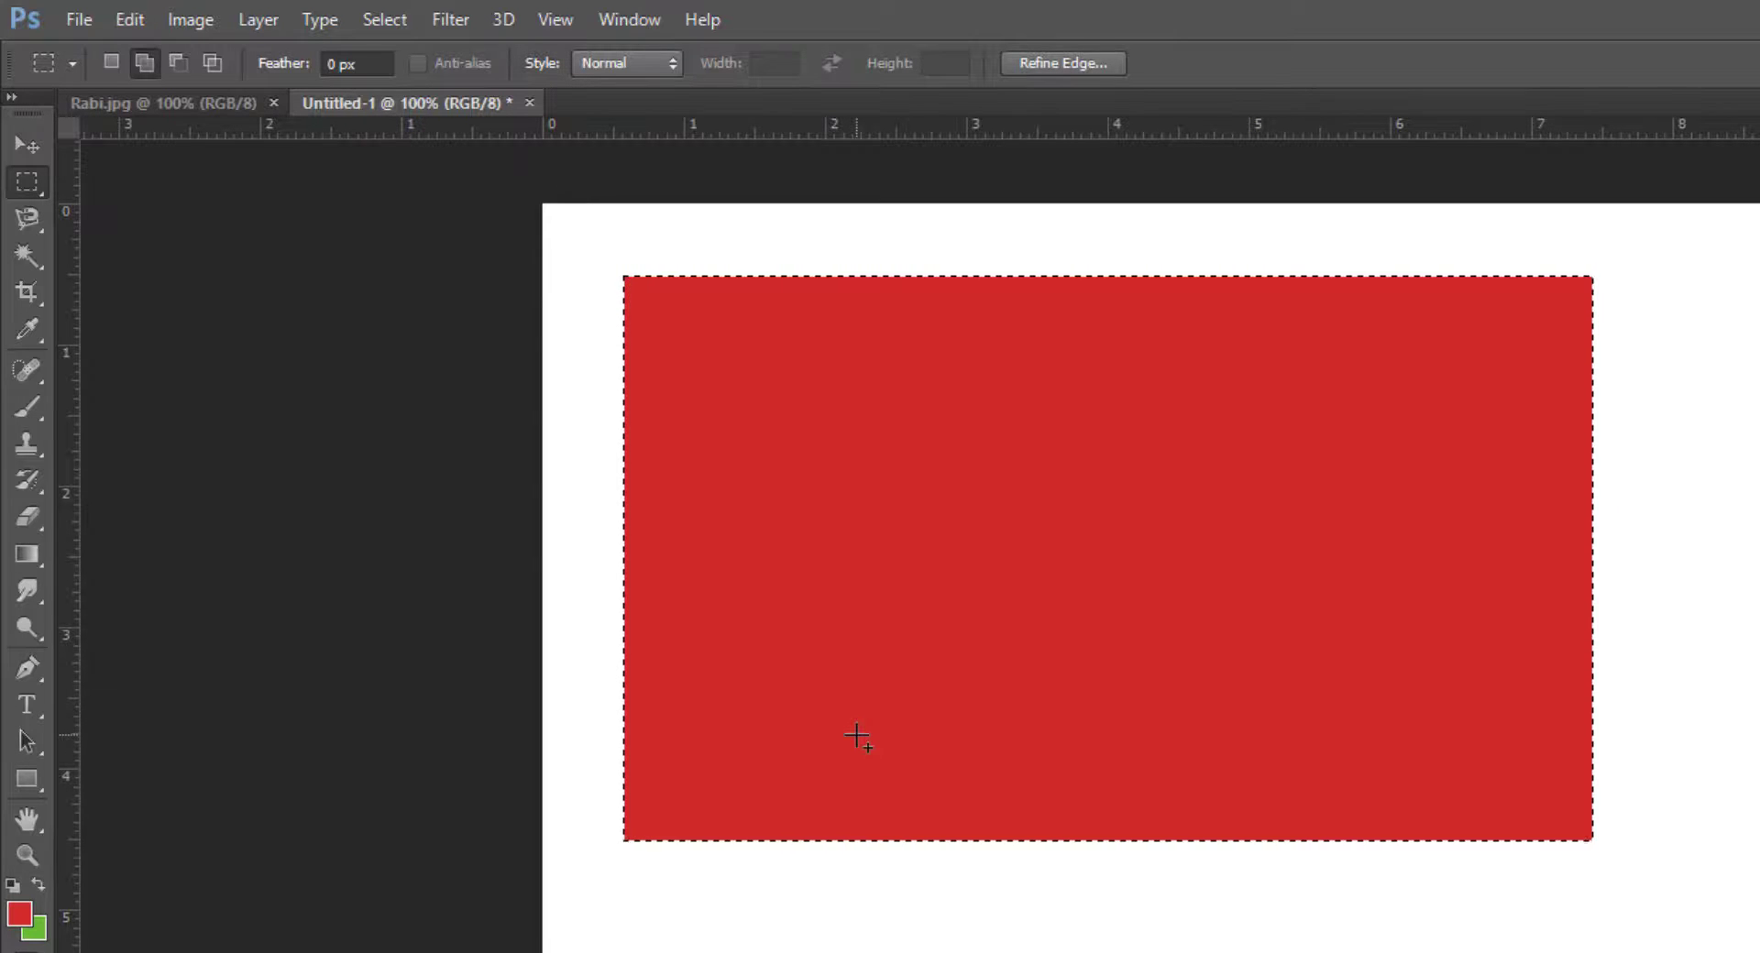
Step: Alternate the selection's fill between the green background color and the red foreground color twice, ending with red
key(ctrl+BackSpace)
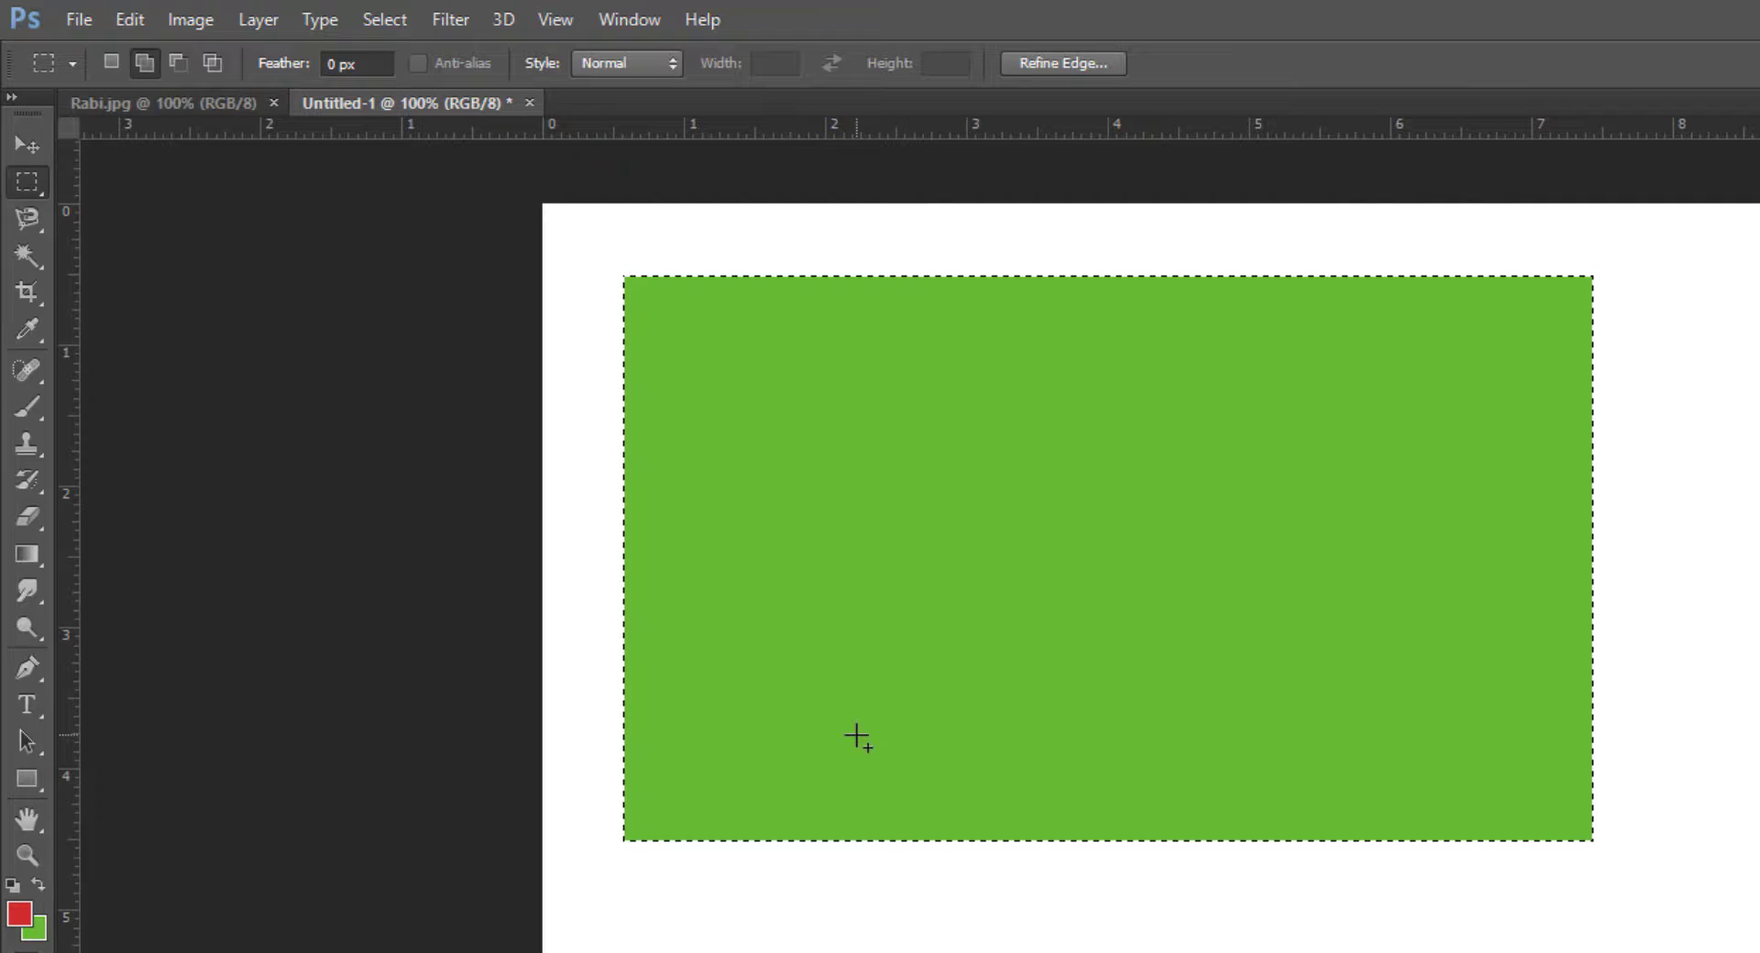
key(alt+BackSpace)
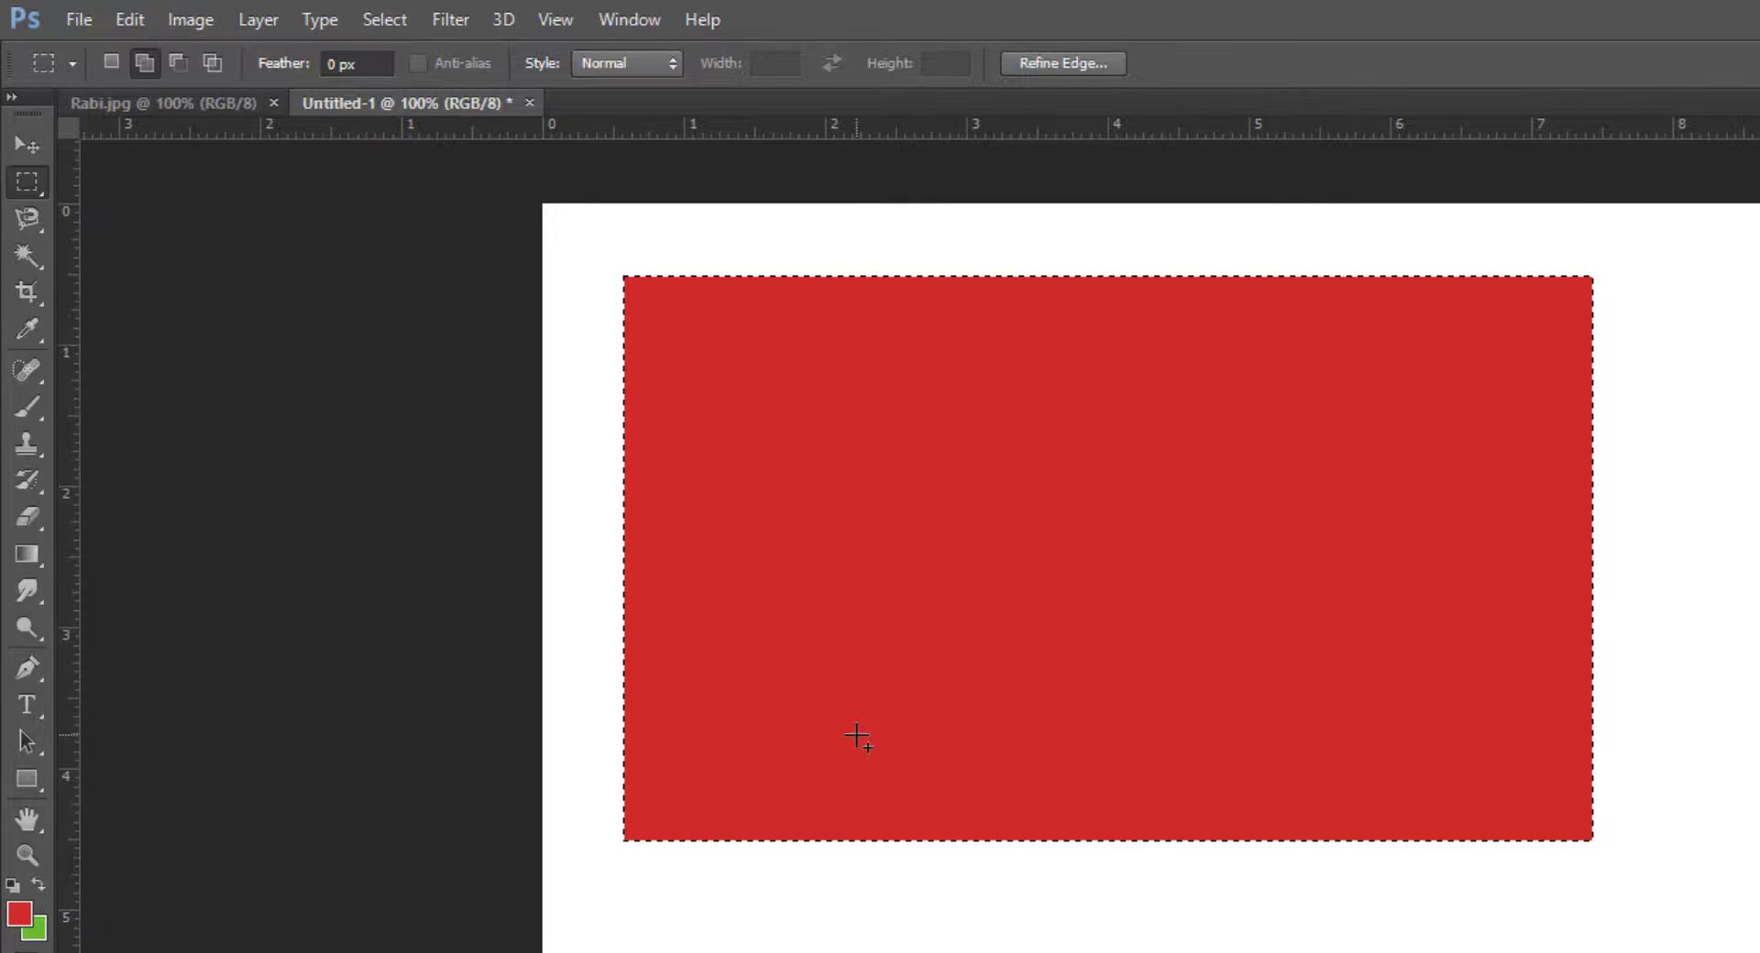
key(ctrl+BackSpace)
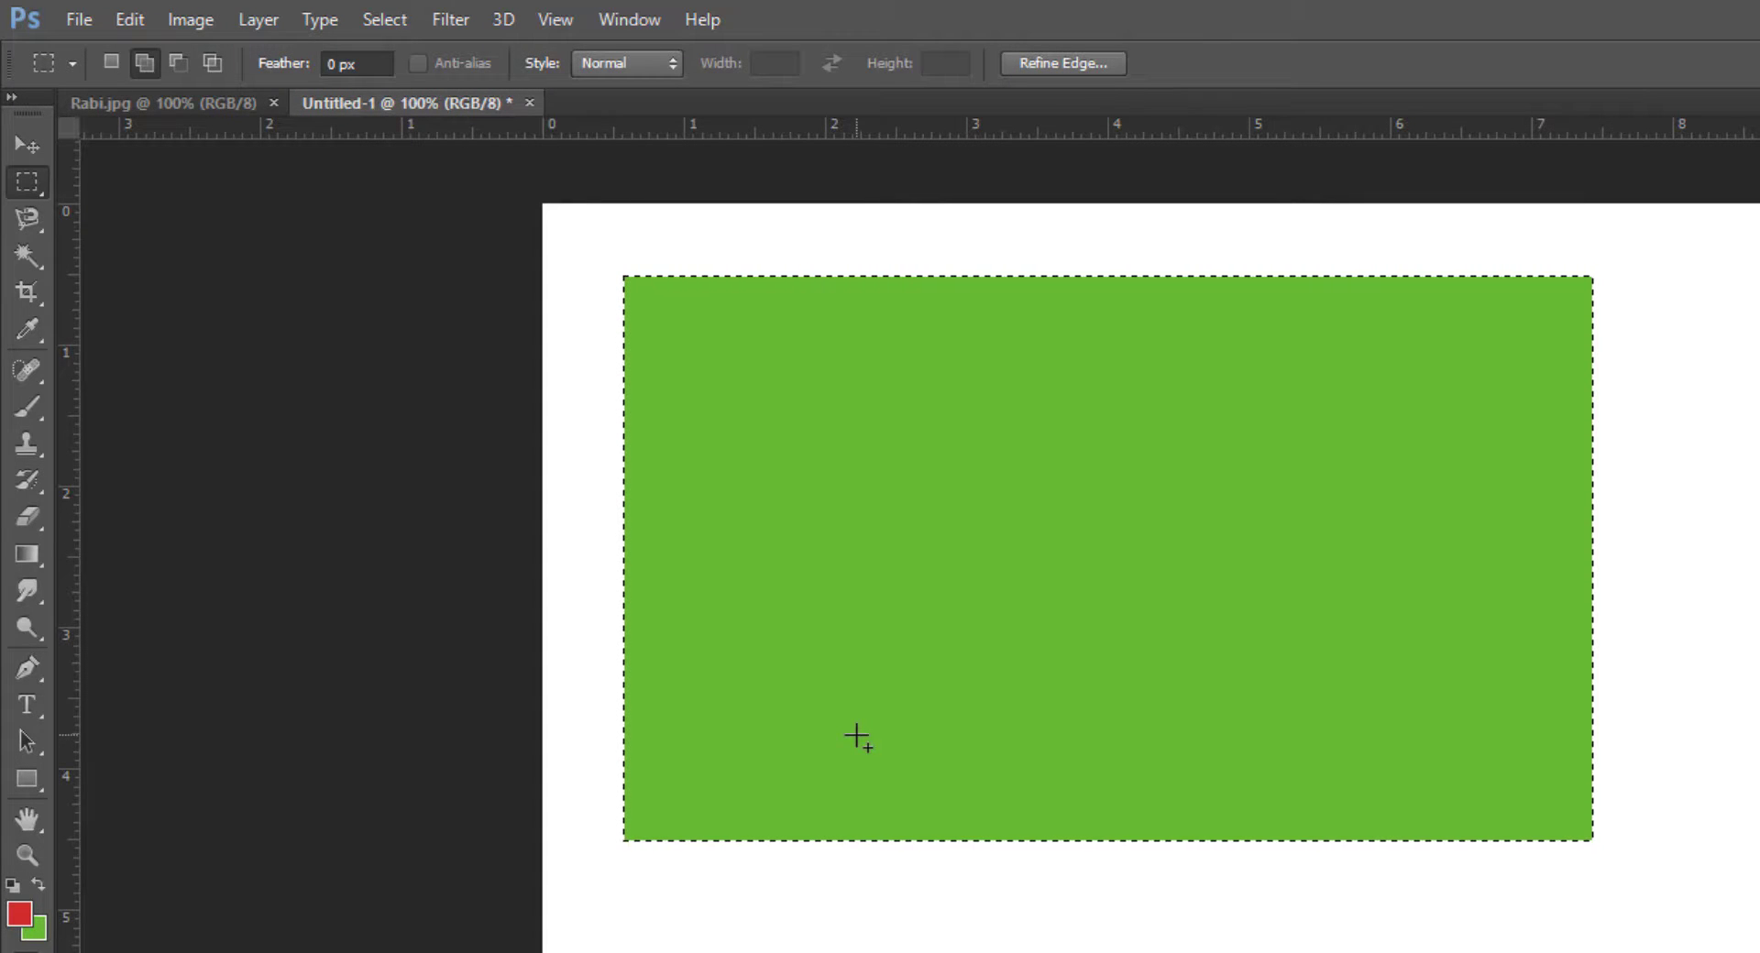
key(alt+BackSpace)
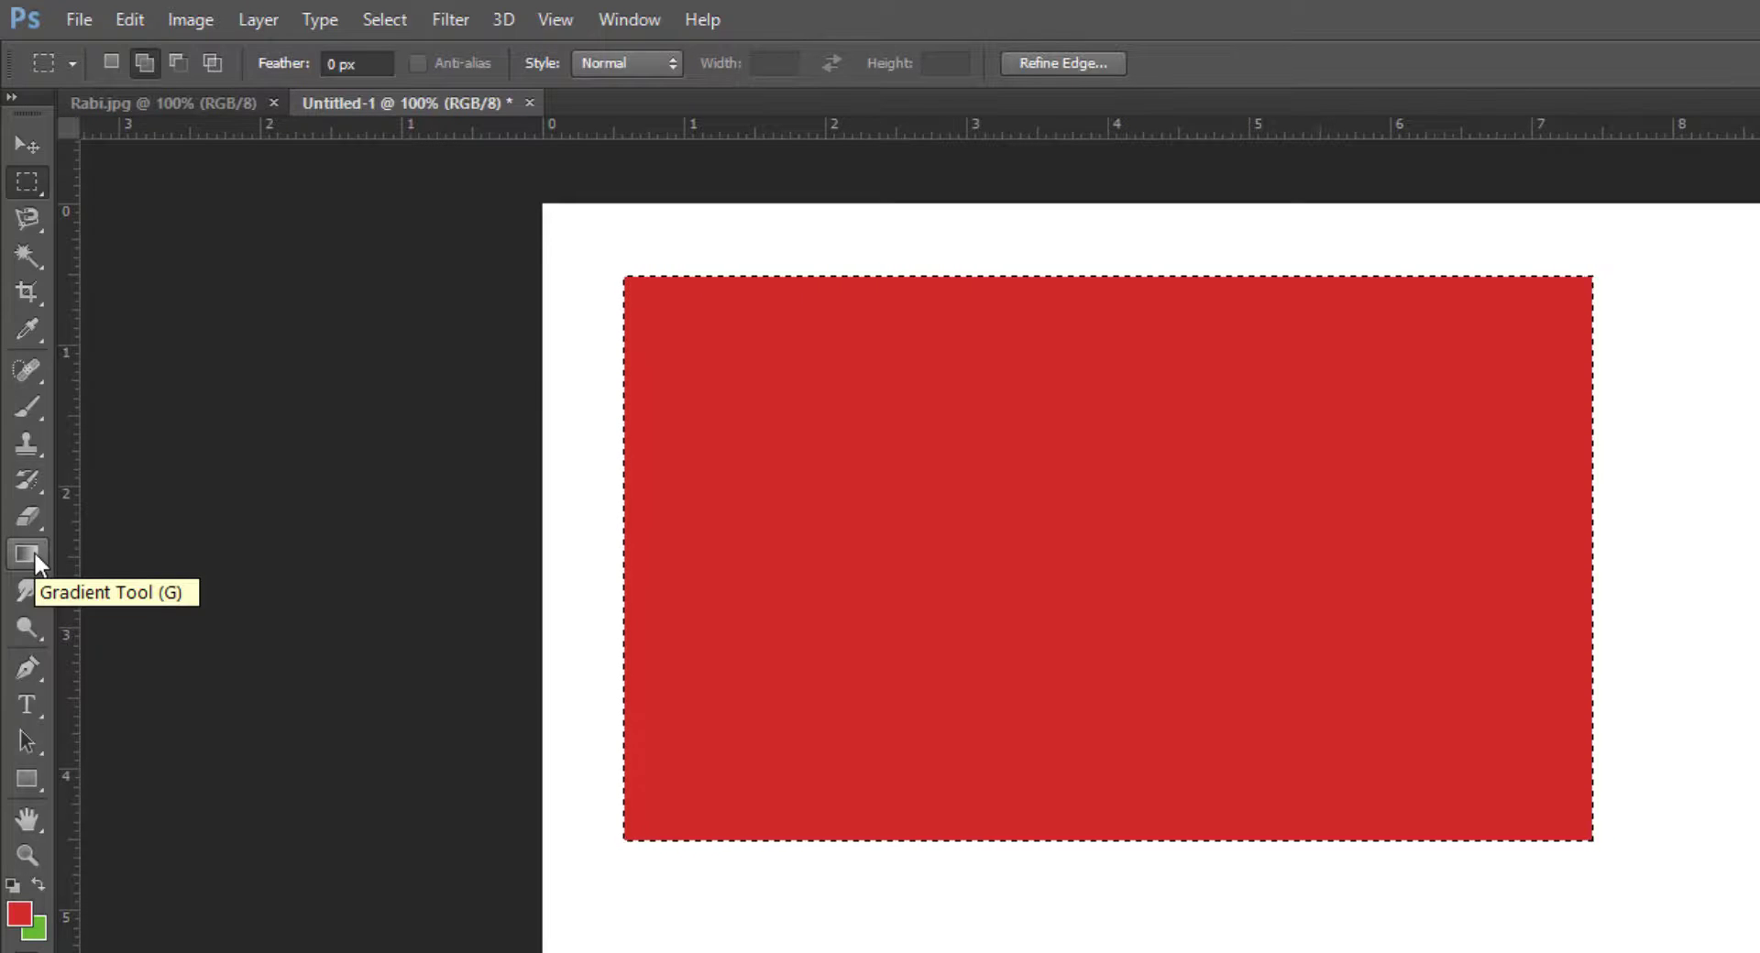
Step: Look through the marquee tool variants and switch from the Rectangular to the Elliptical Marquee Tool
click(28, 182)
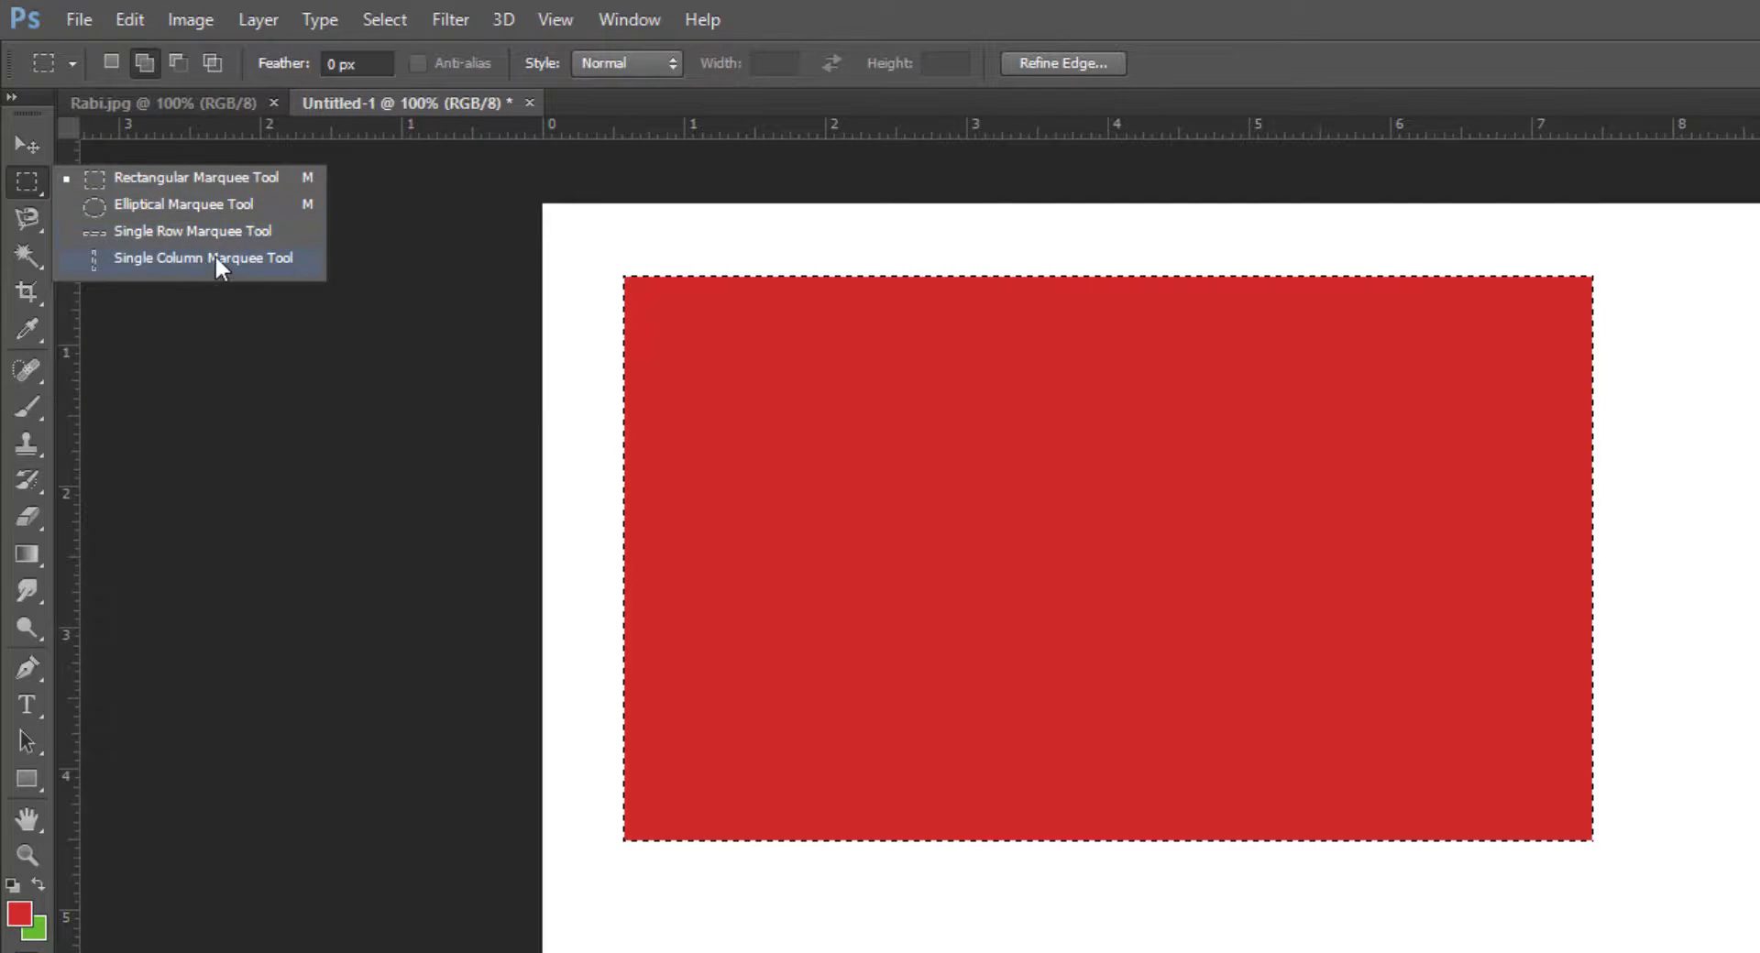
click(27, 180)
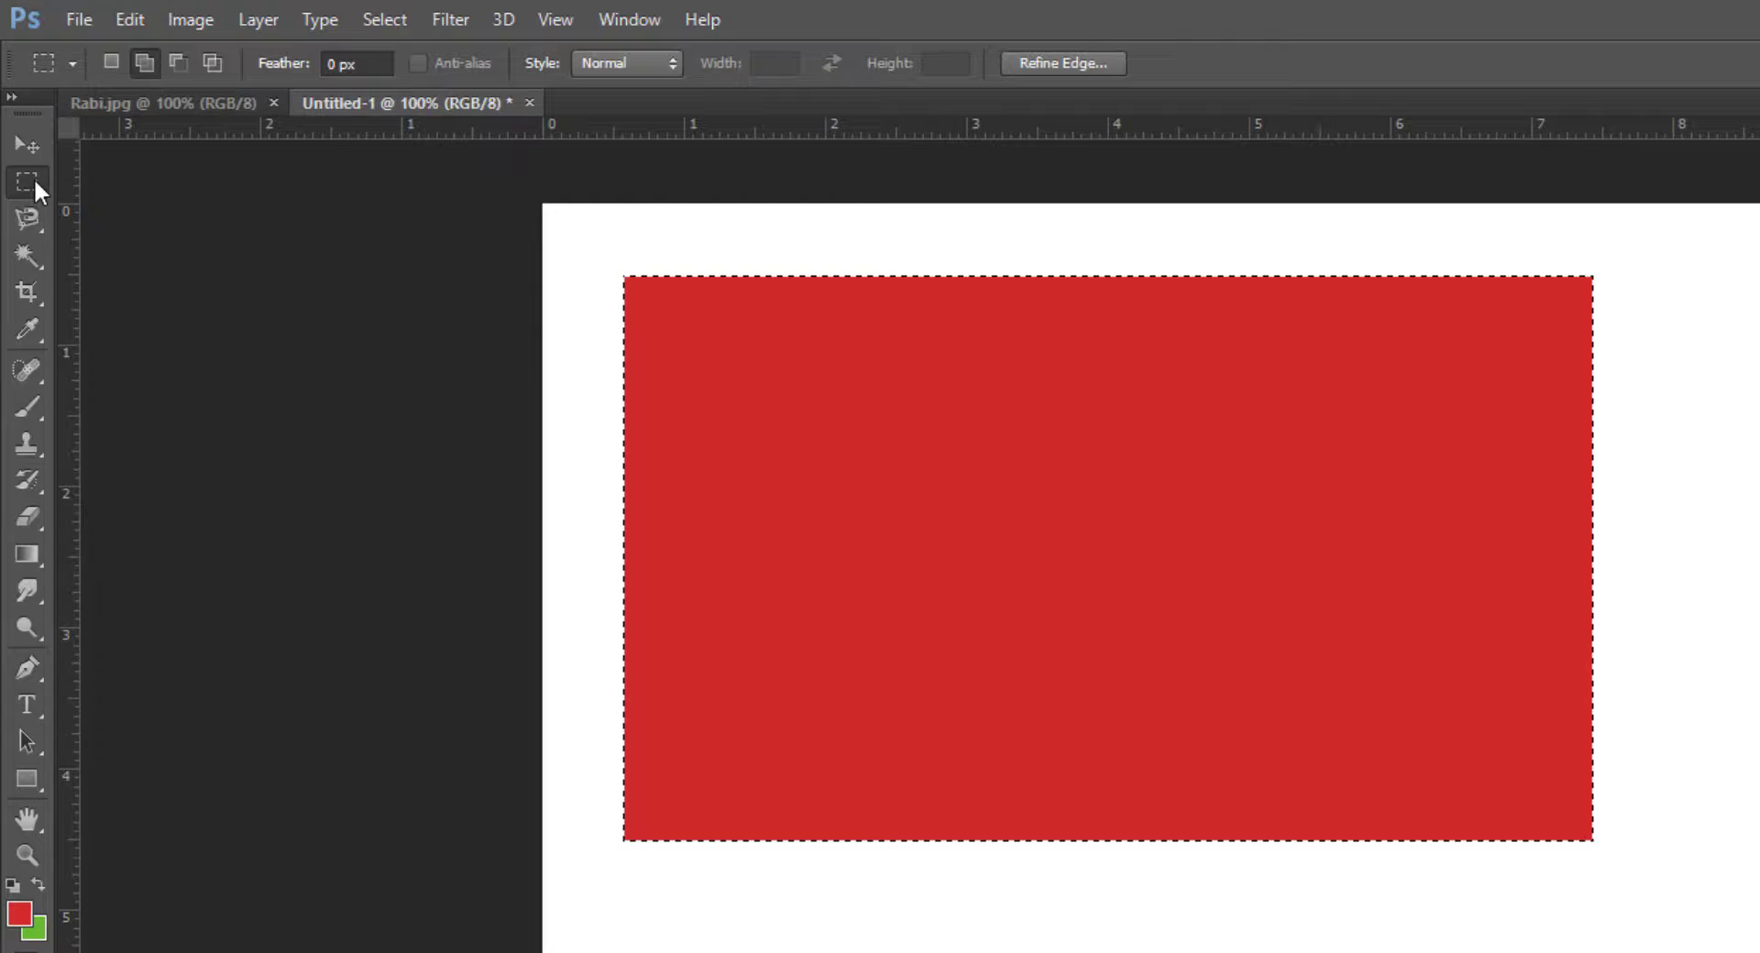
click(34, 181)
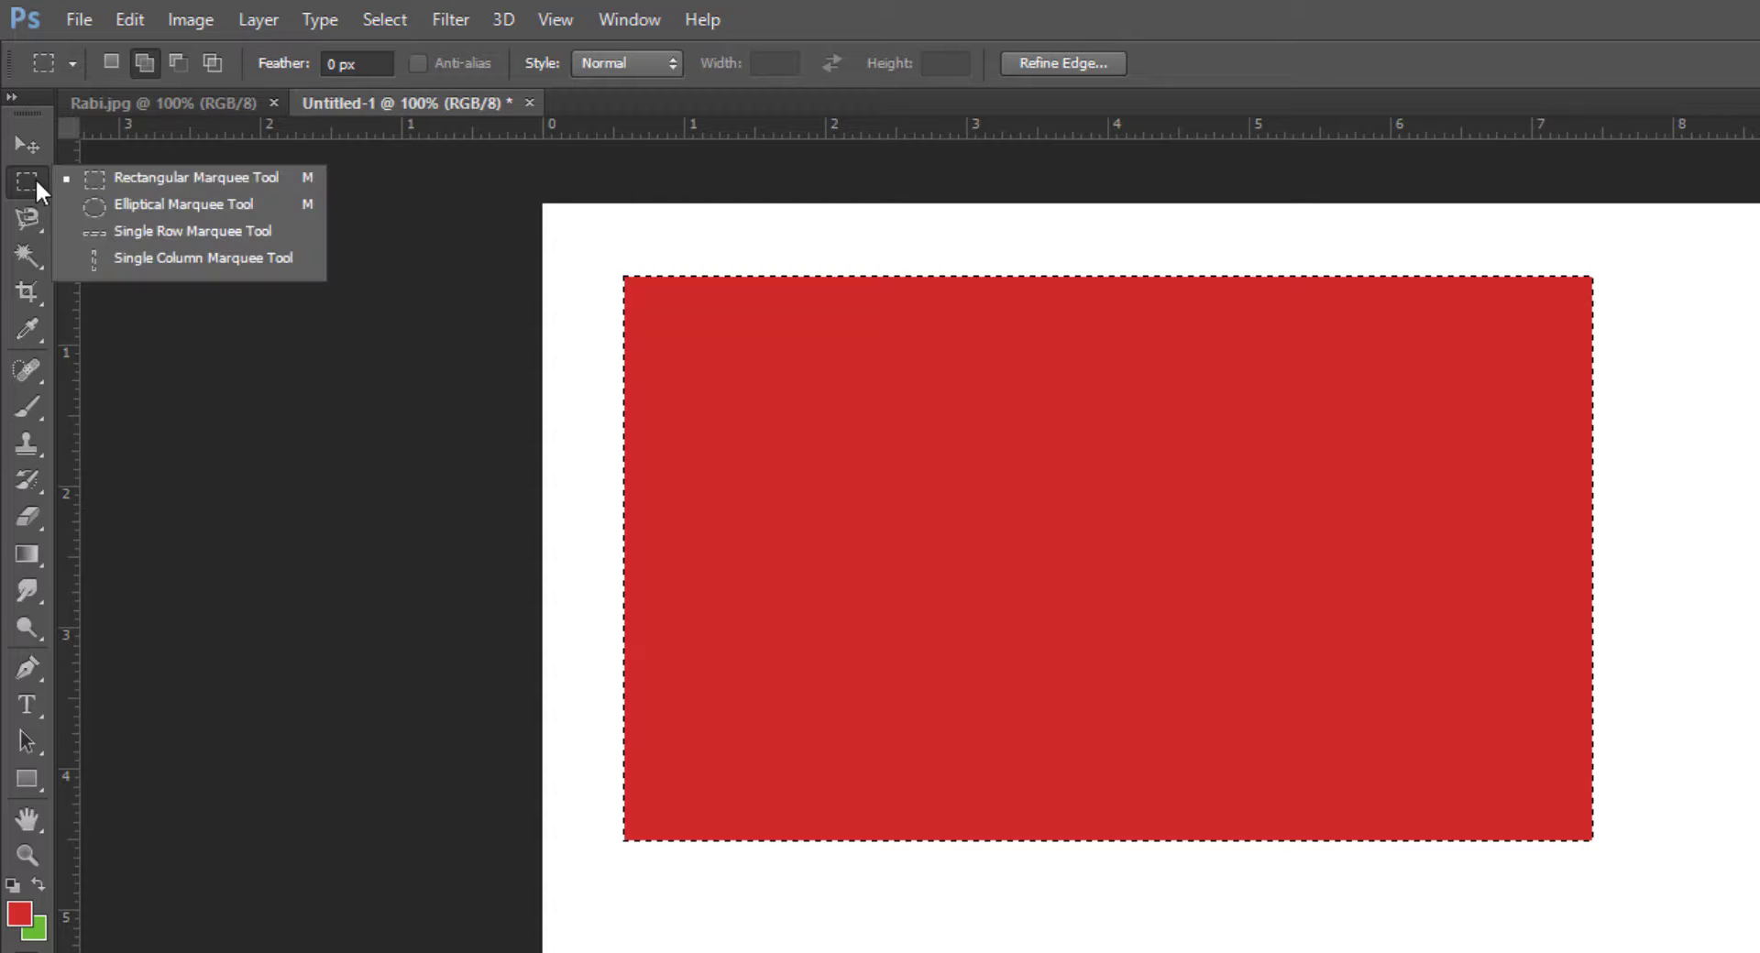
click(251, 206)
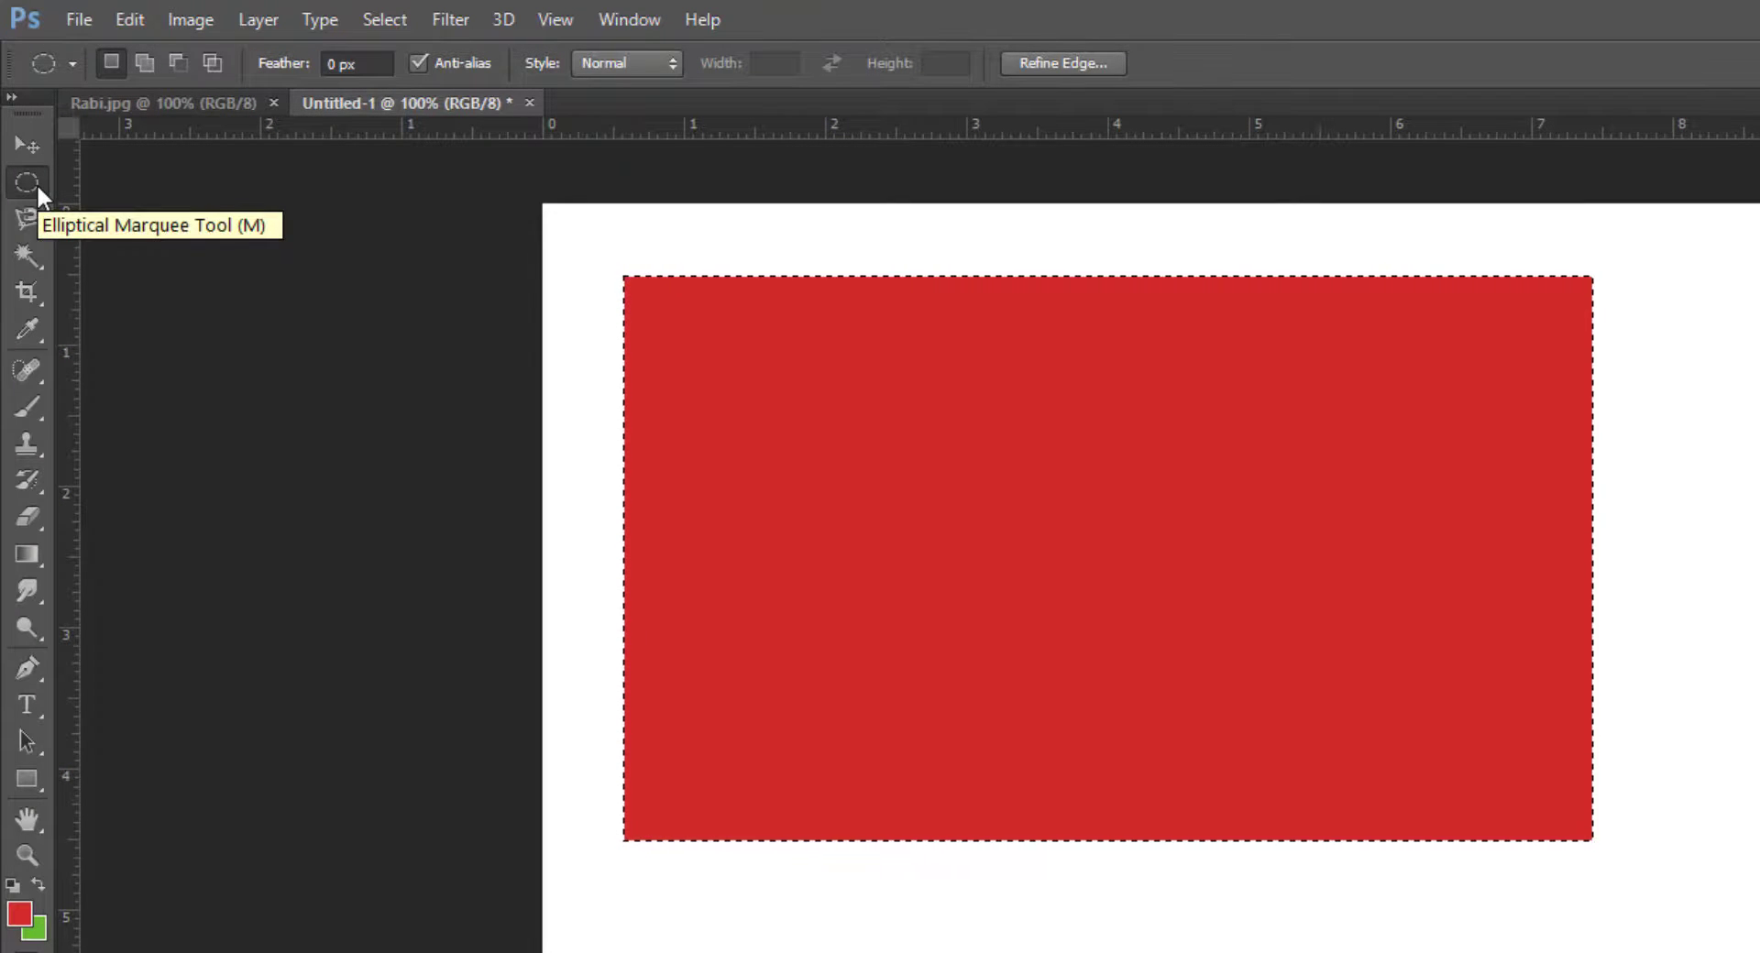
key(shift+m)
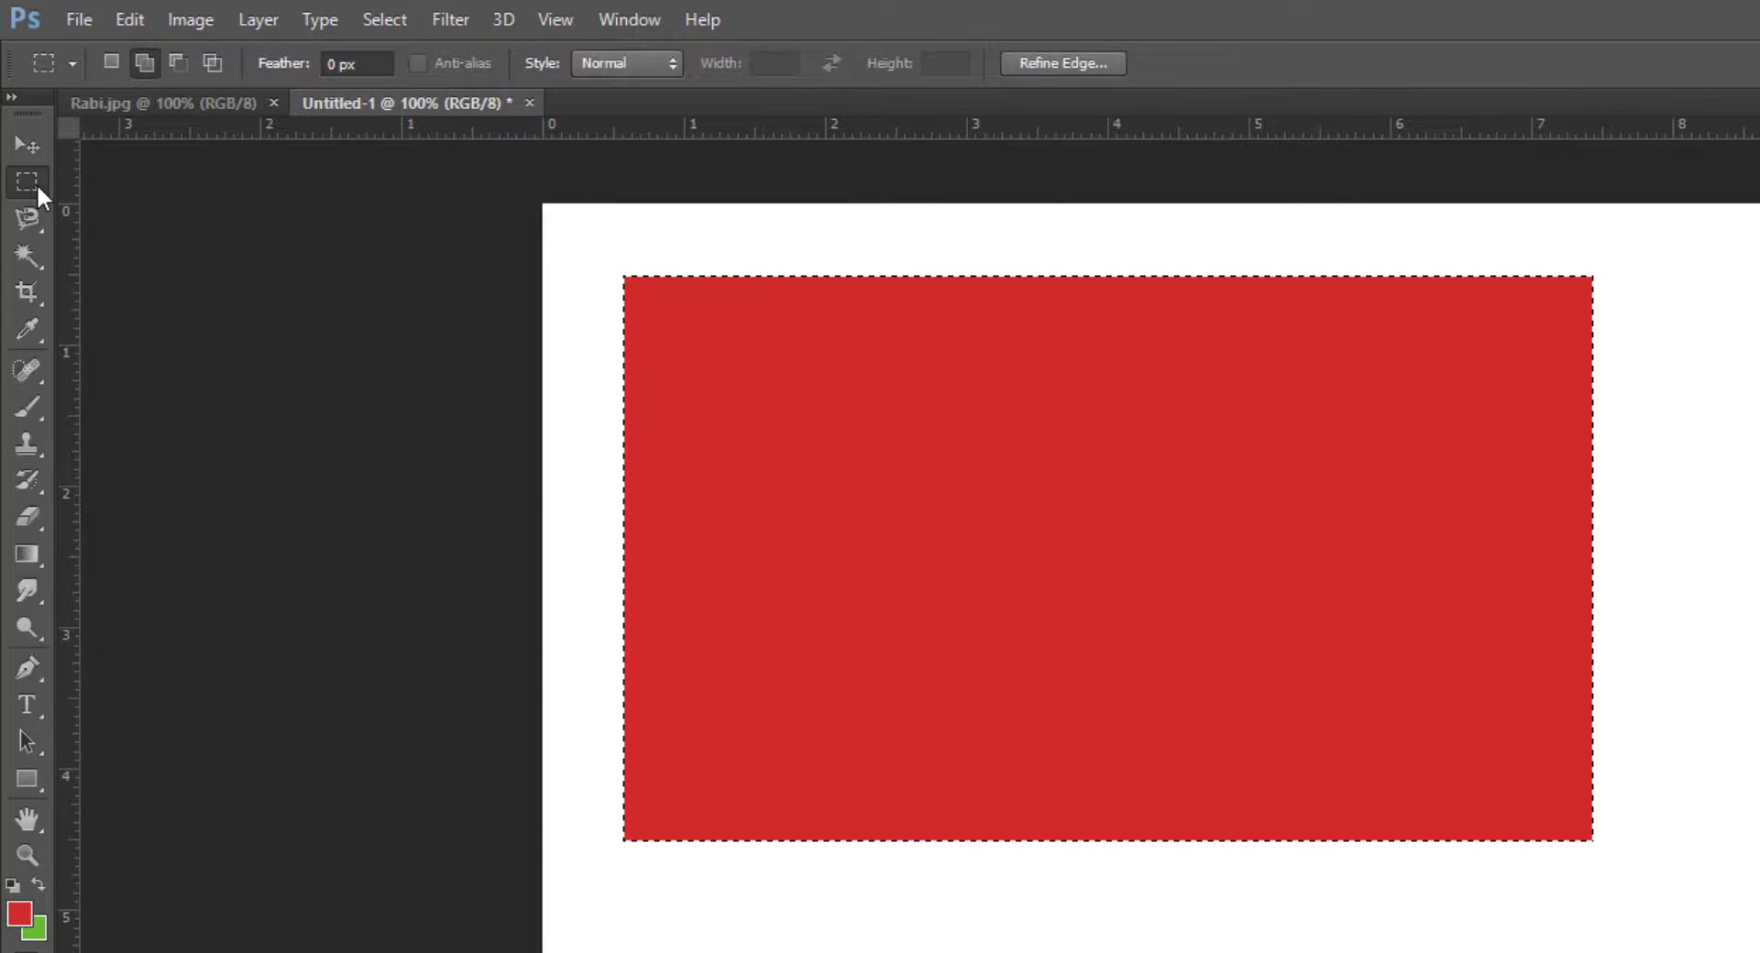
key(shift+m)
right_click(37, 183)
click(24, 191)
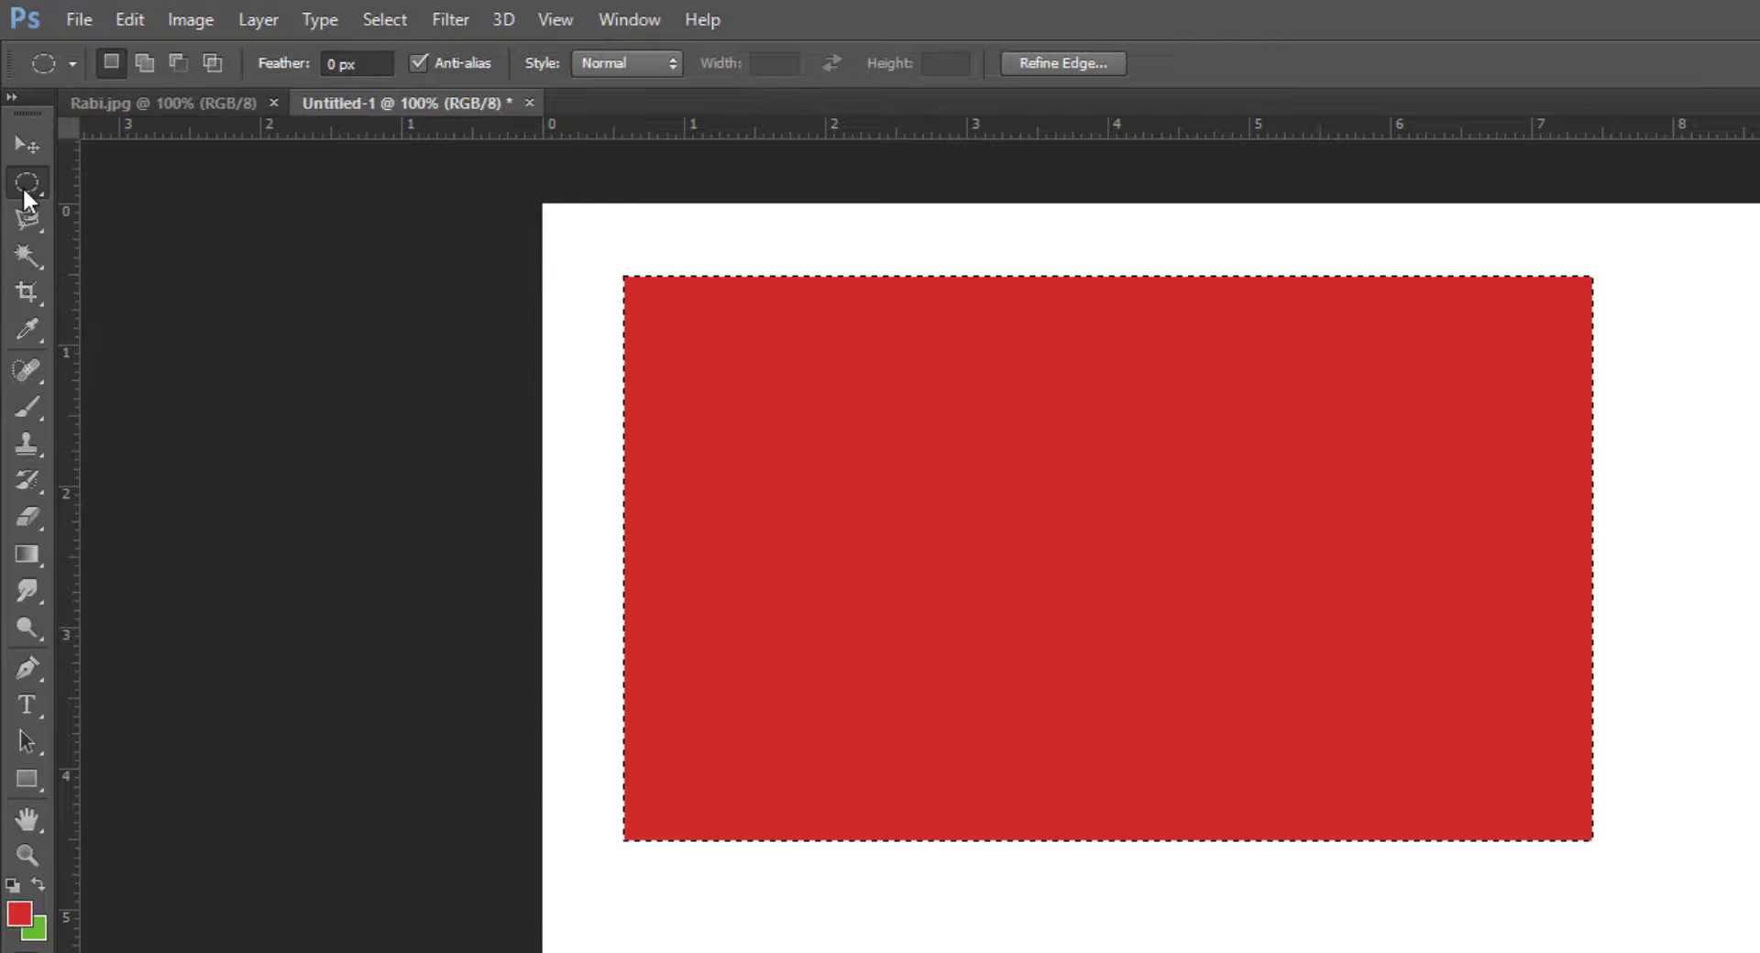
Step: Cycle between the Rectangular and Elliptical Marquee tools, ending on the Elliptical Marquee Tool
key(shift+m)
key(shift+m)
key(shift+m)
key(shift+m)
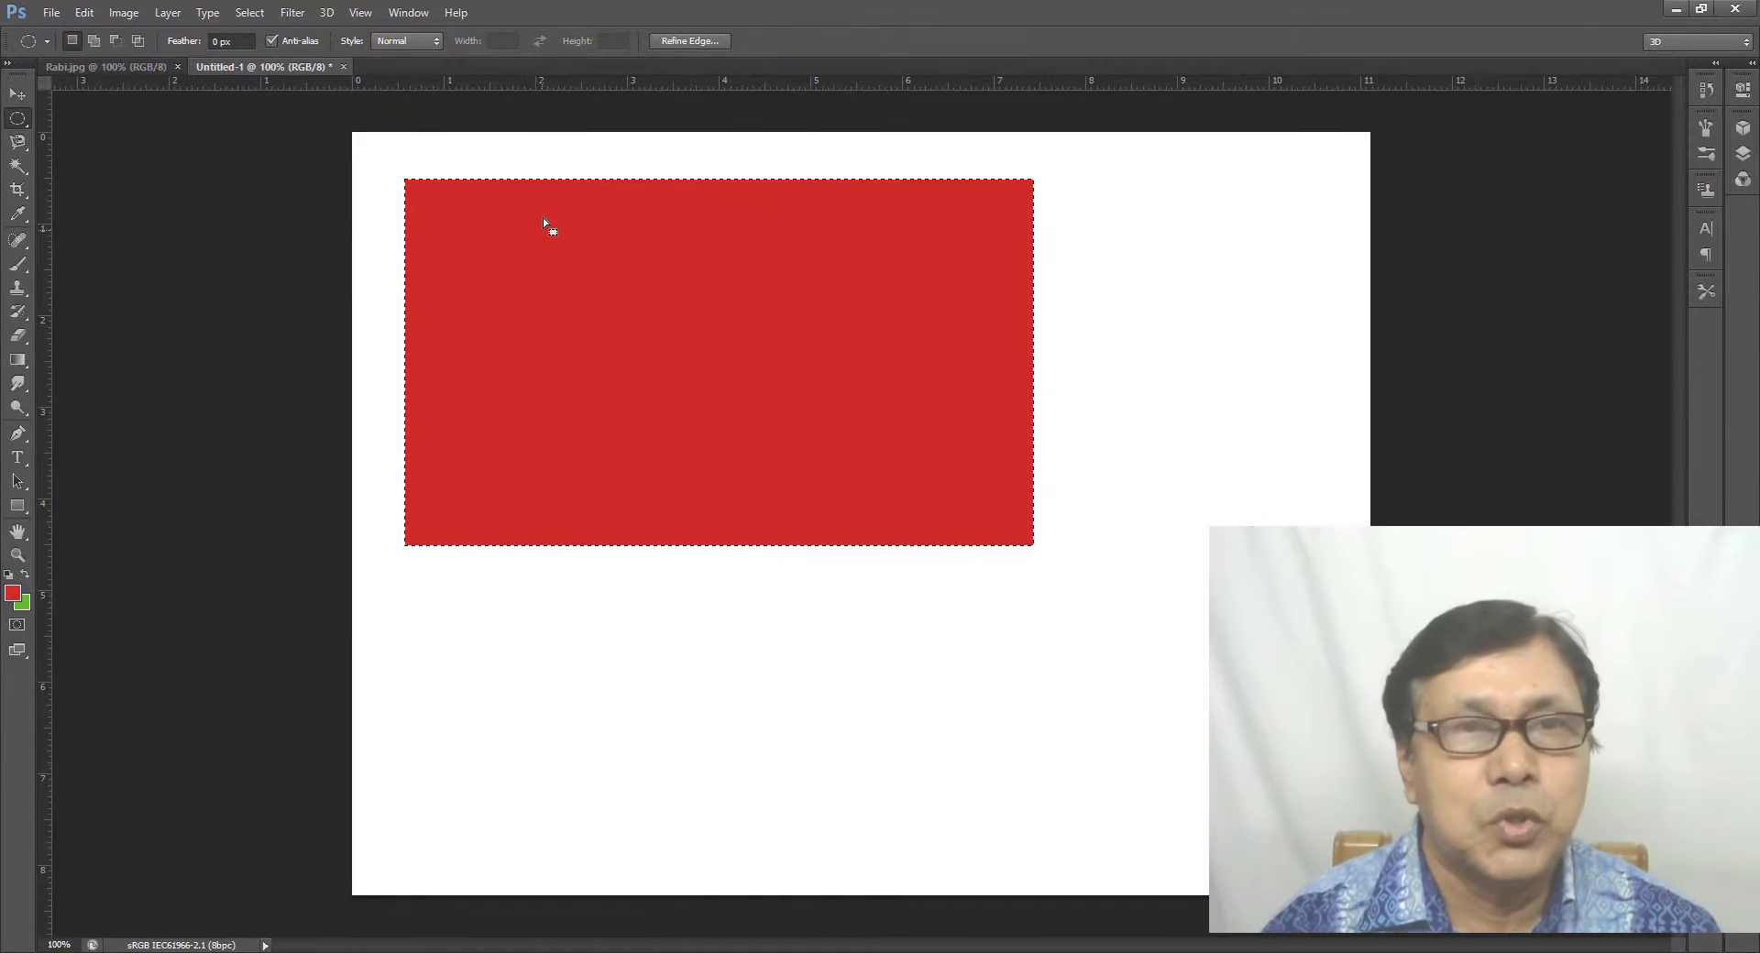
Step: Switch to the Move Tool, deselect the red rectangle and display the document's layers
key(v)
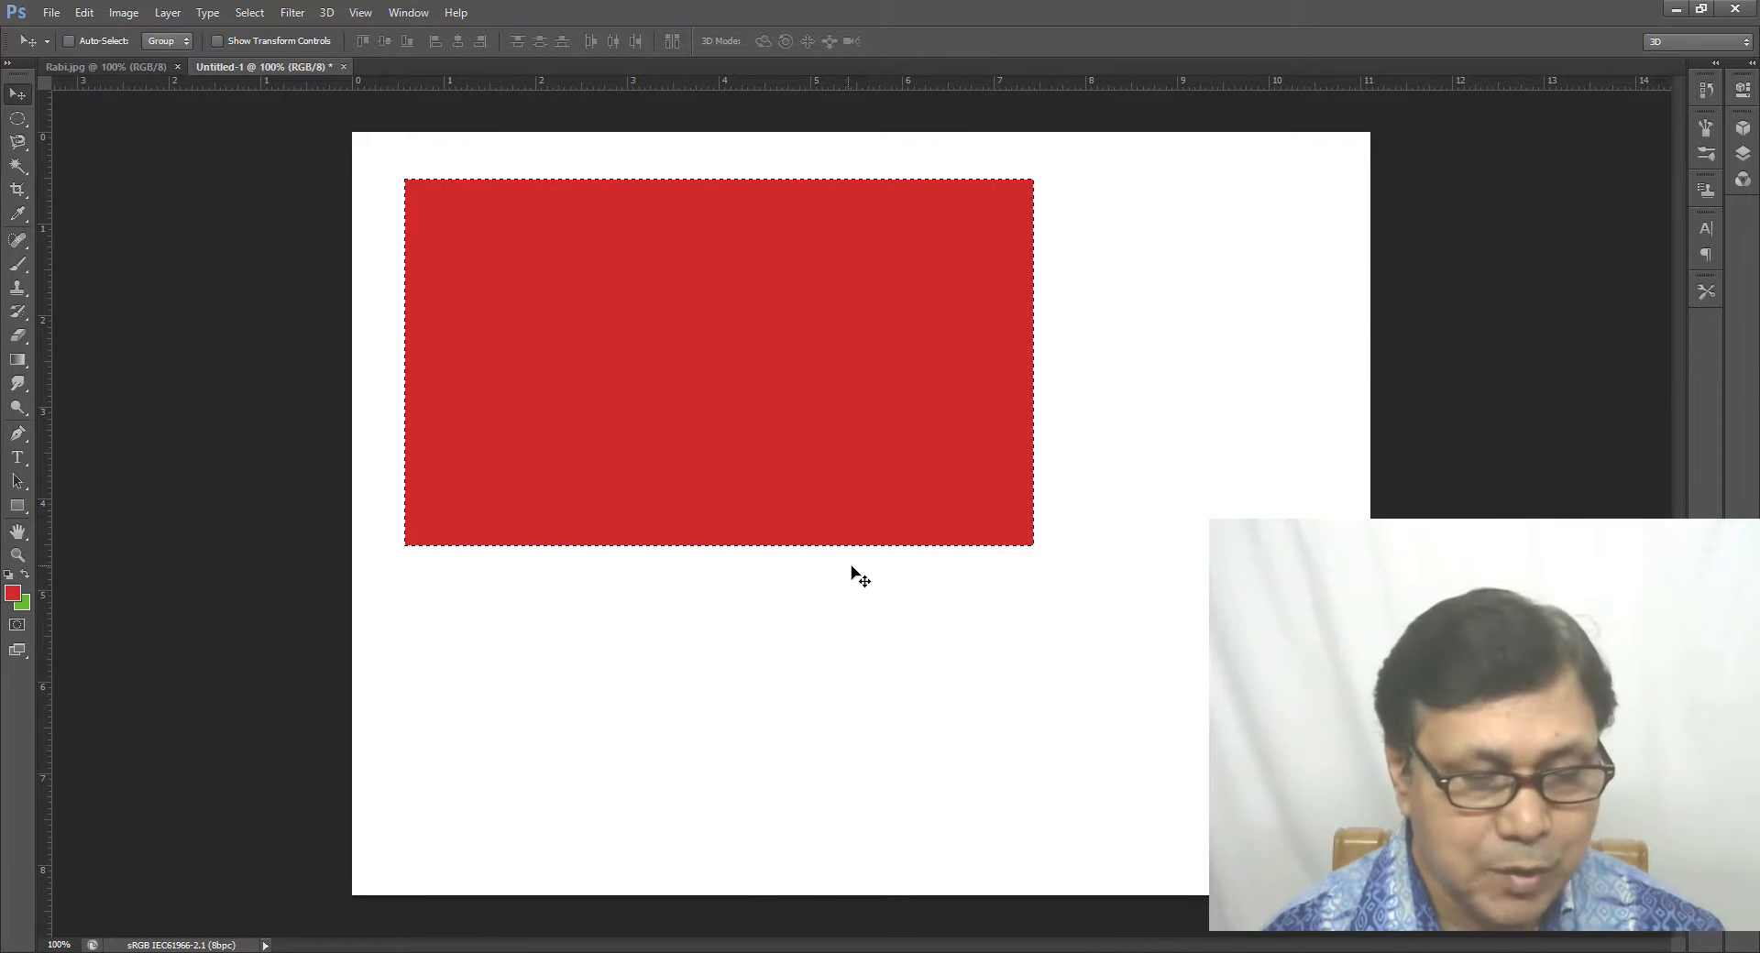
key(ctrl+d)
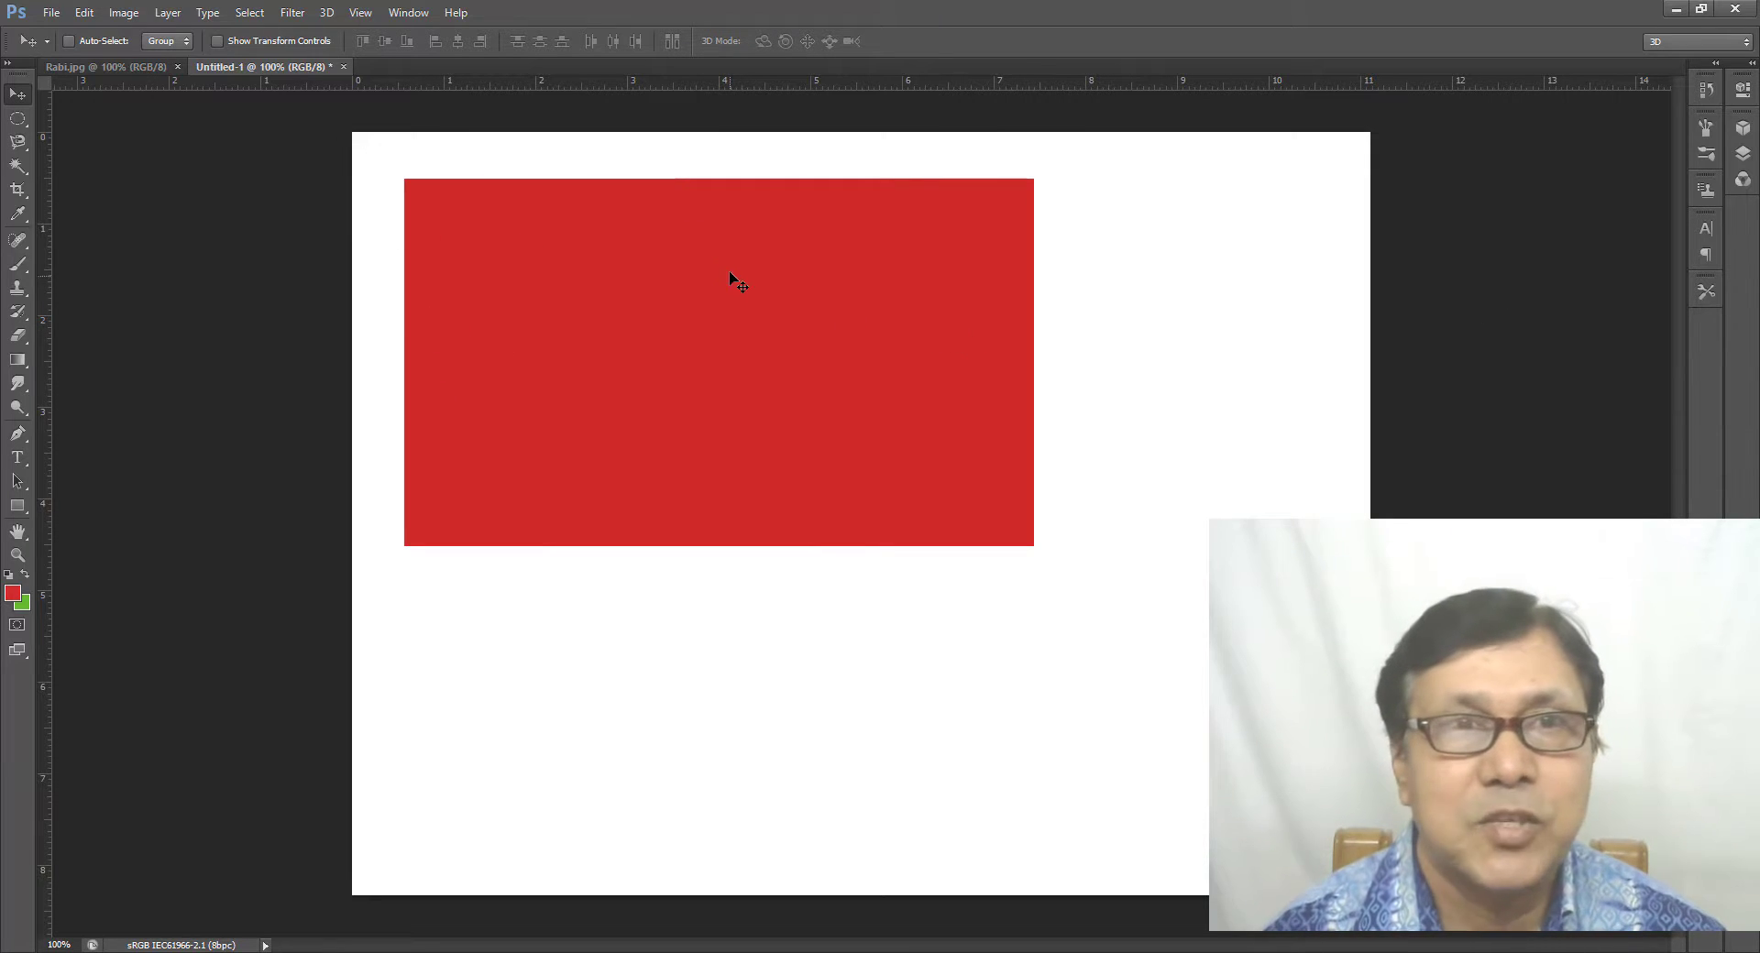
click(419, 18)
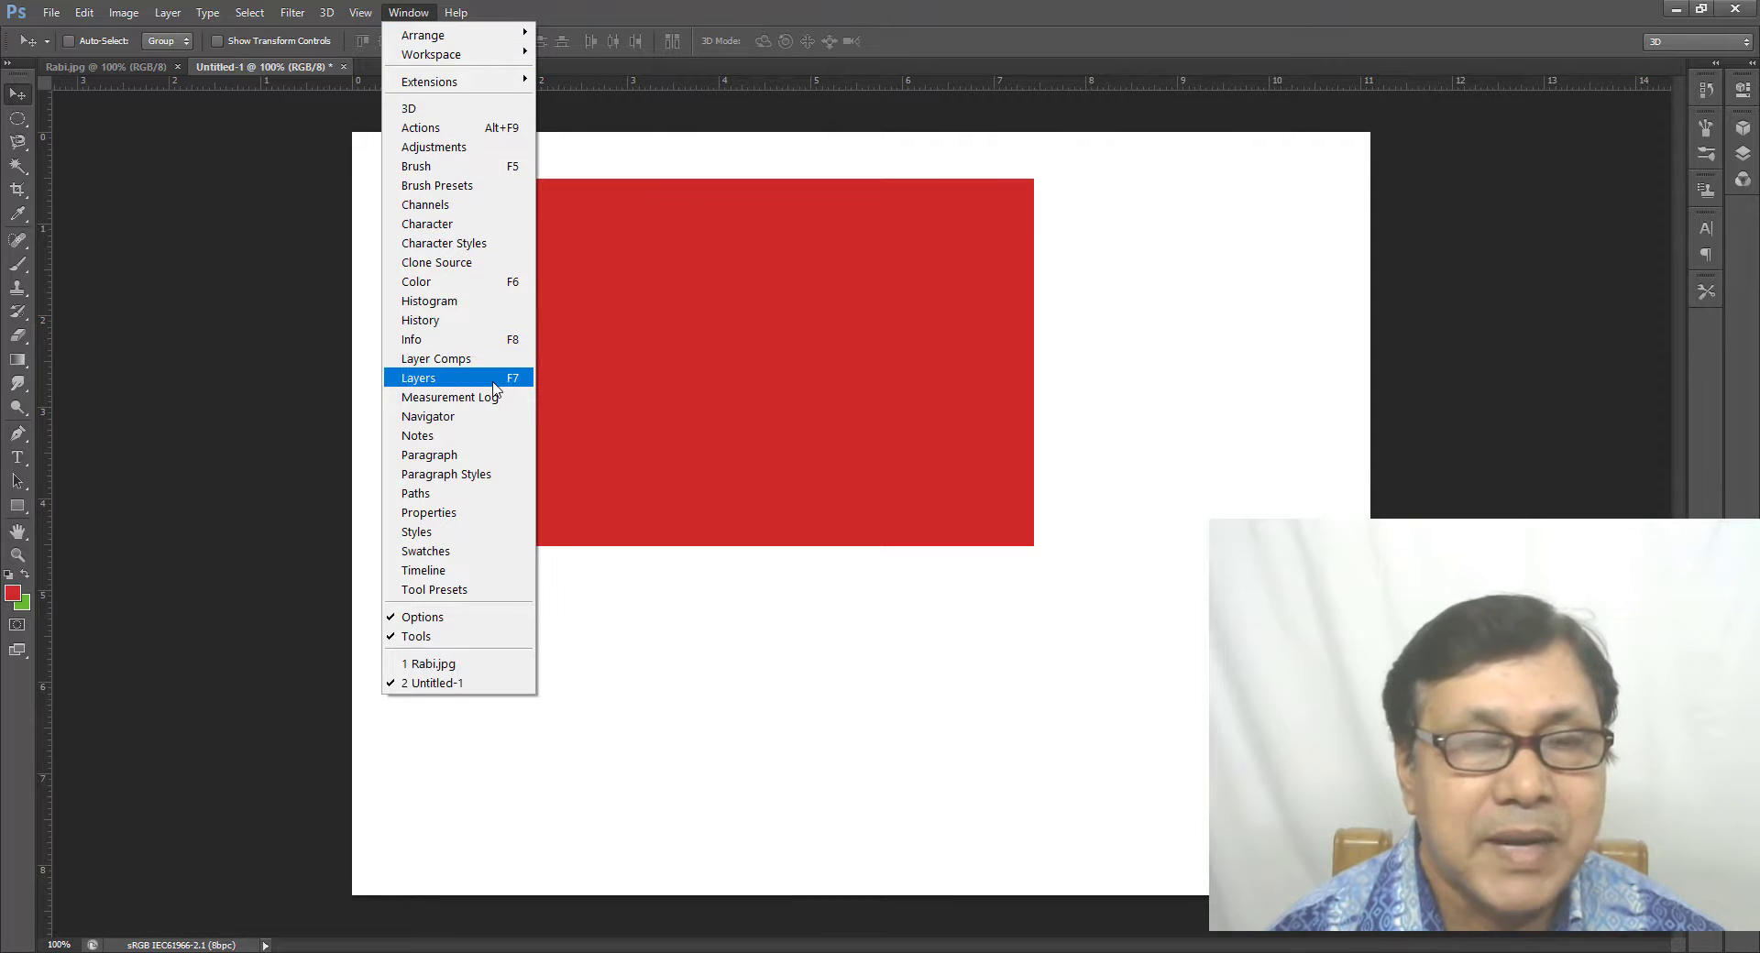
click(494, 378)
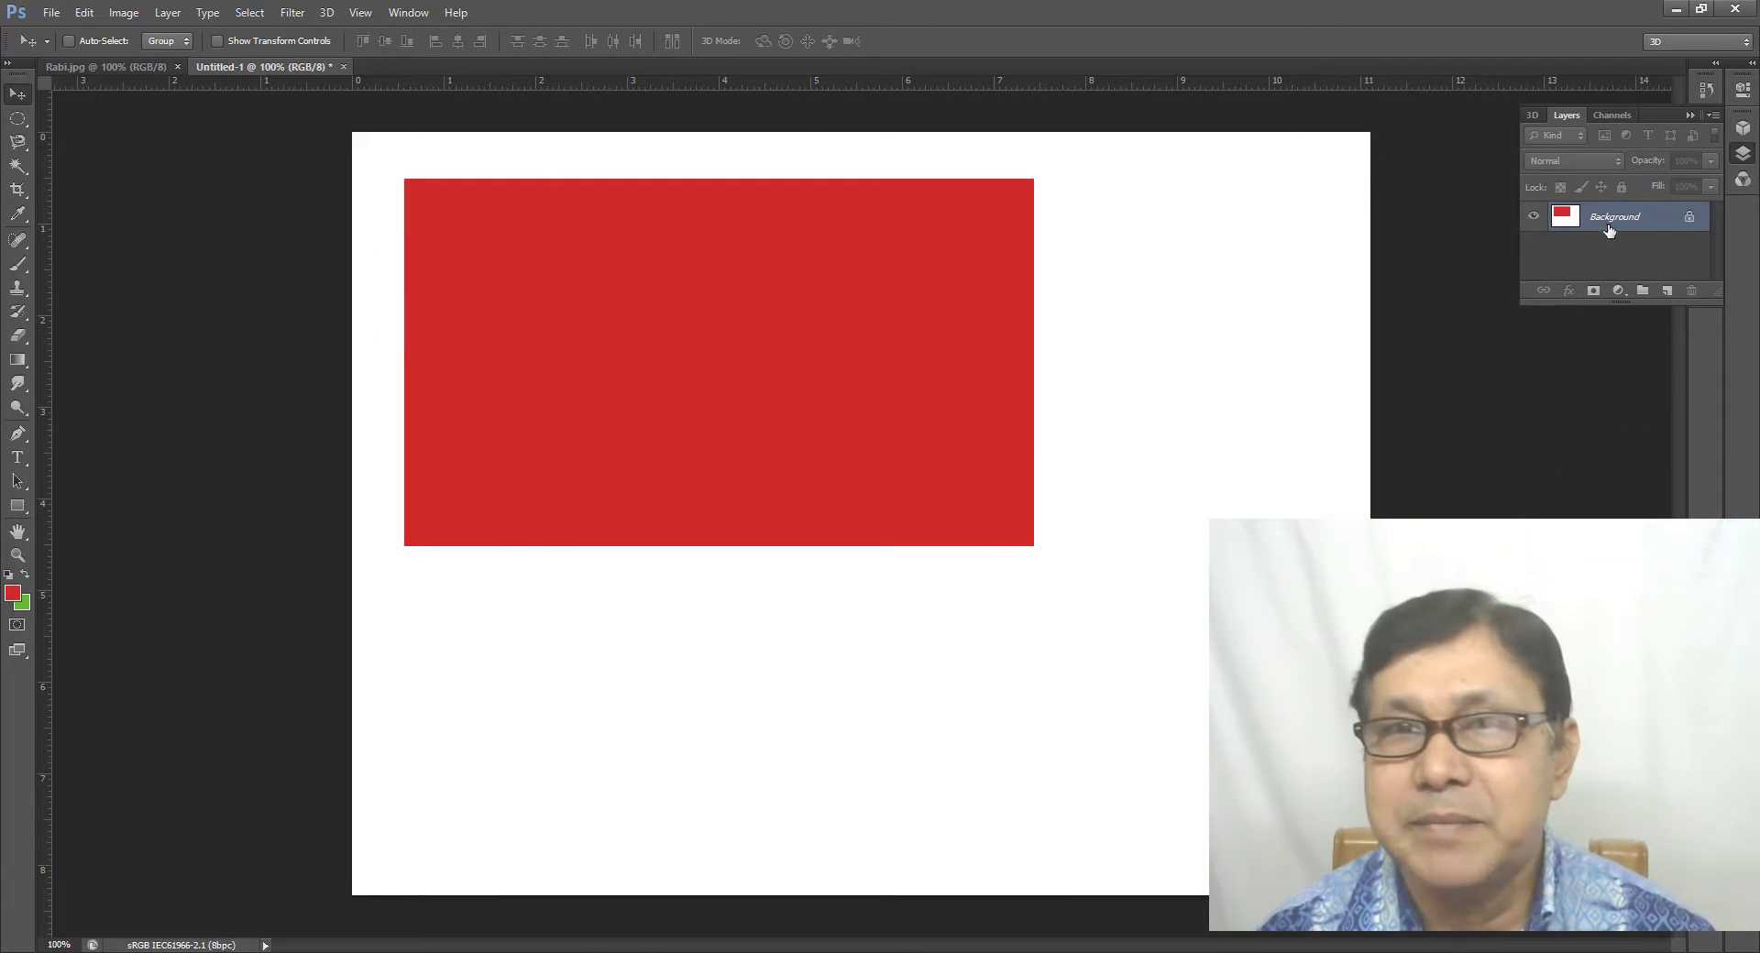
Step: Convert the locked Background into a regular layer named Layer 0, and briefly load its outline as a selection before deselecting
double_click(1691, 220)
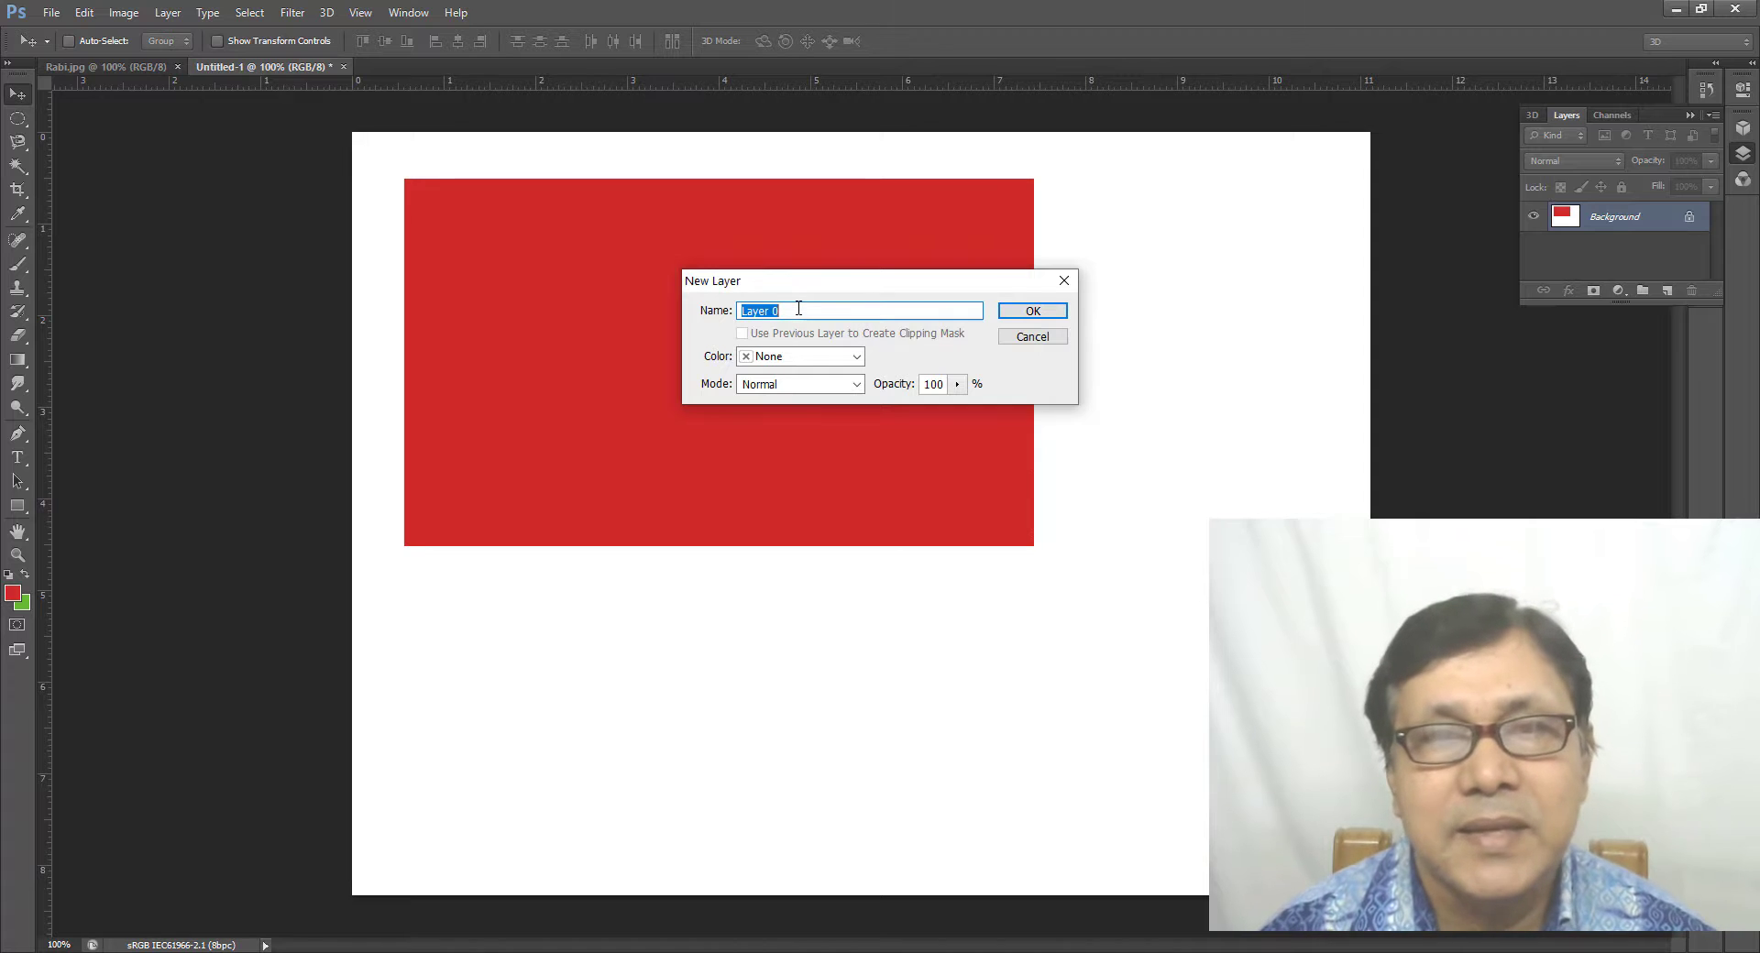
click(1025, 312)
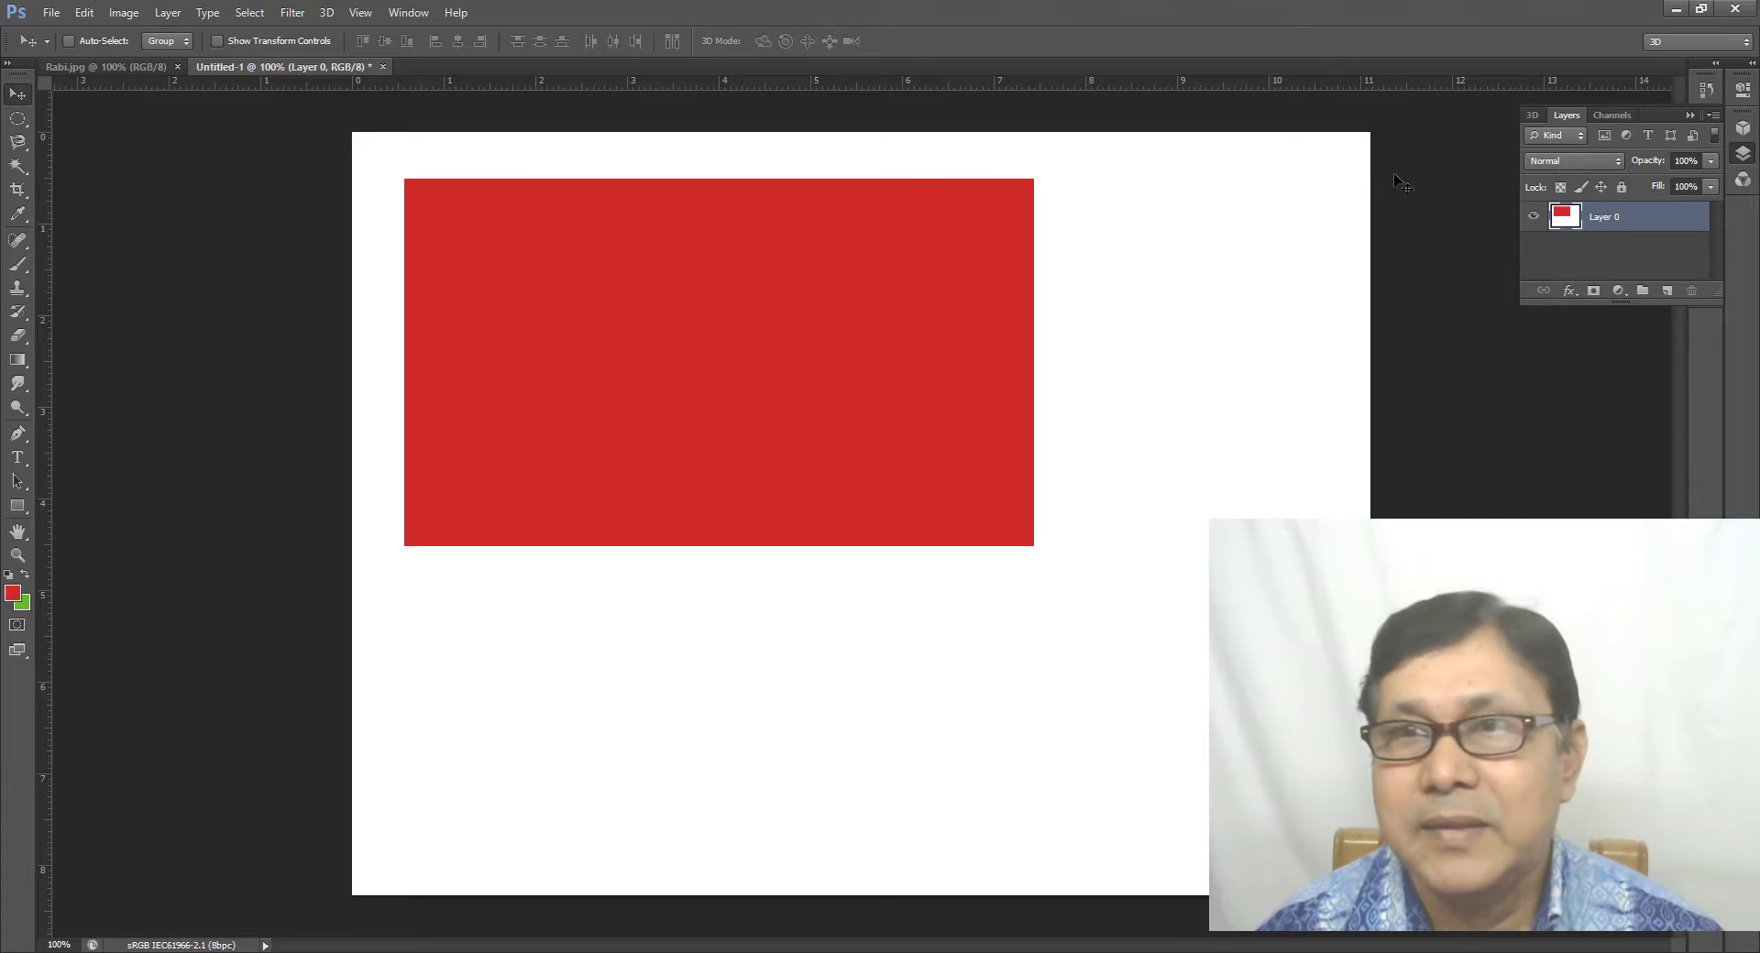
ctrl+click(1565, 220)
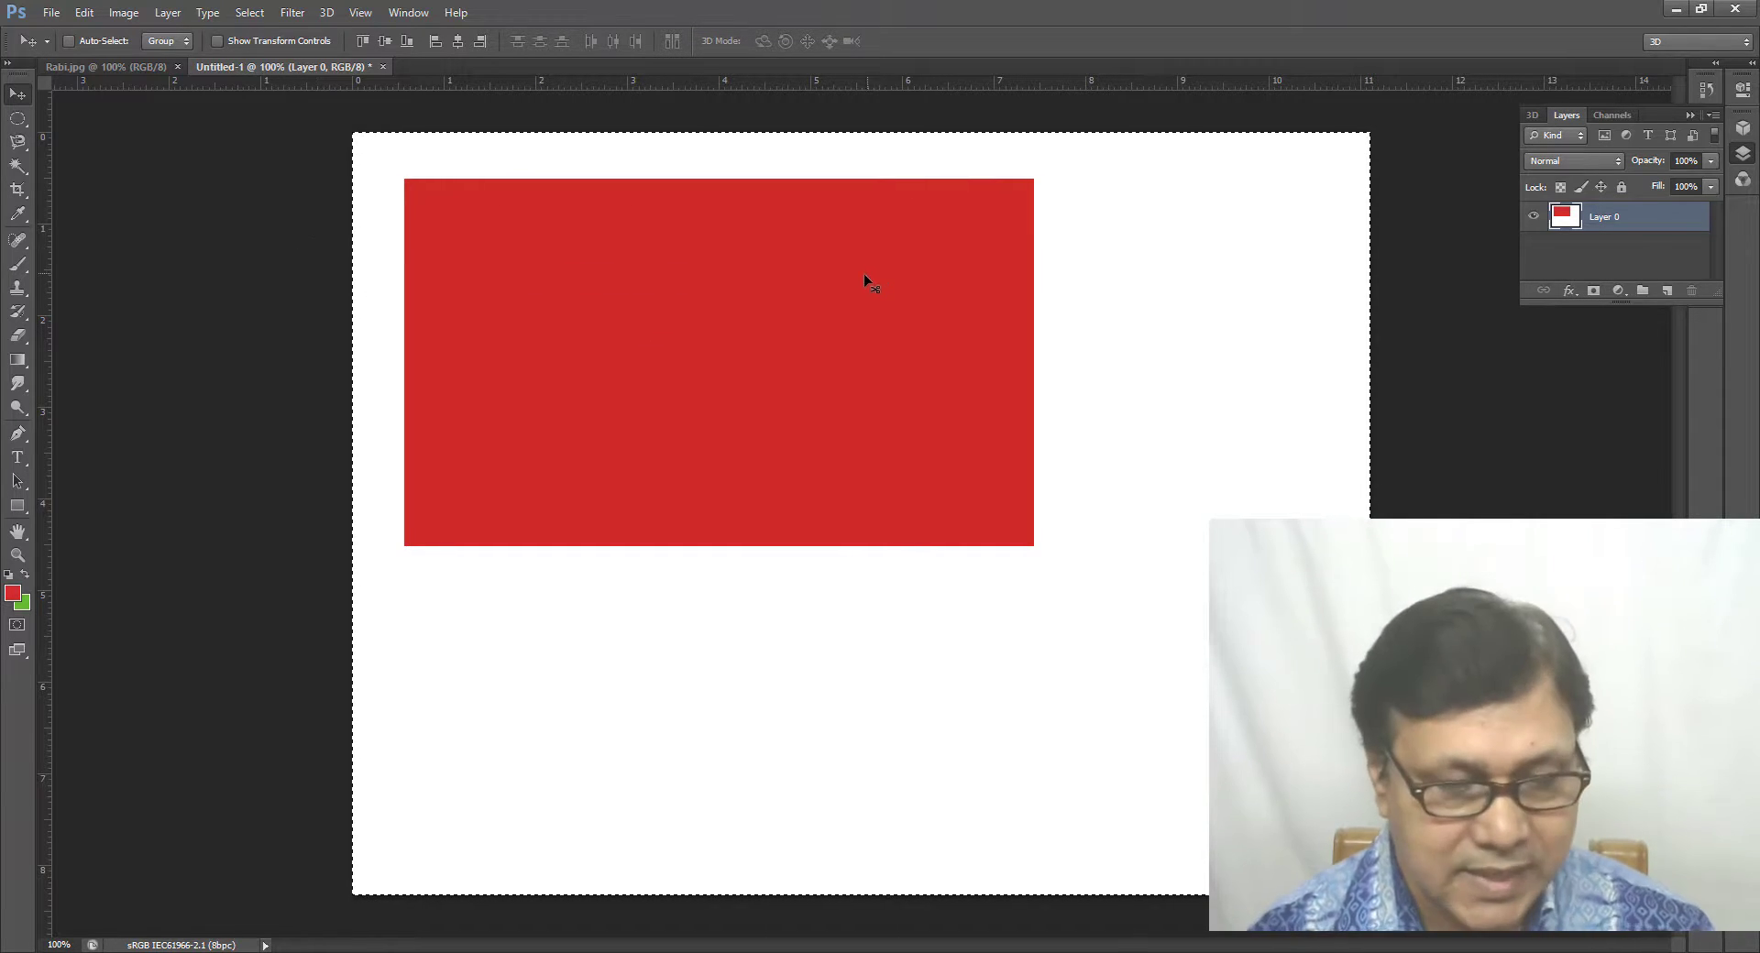
key(ctrl+d)
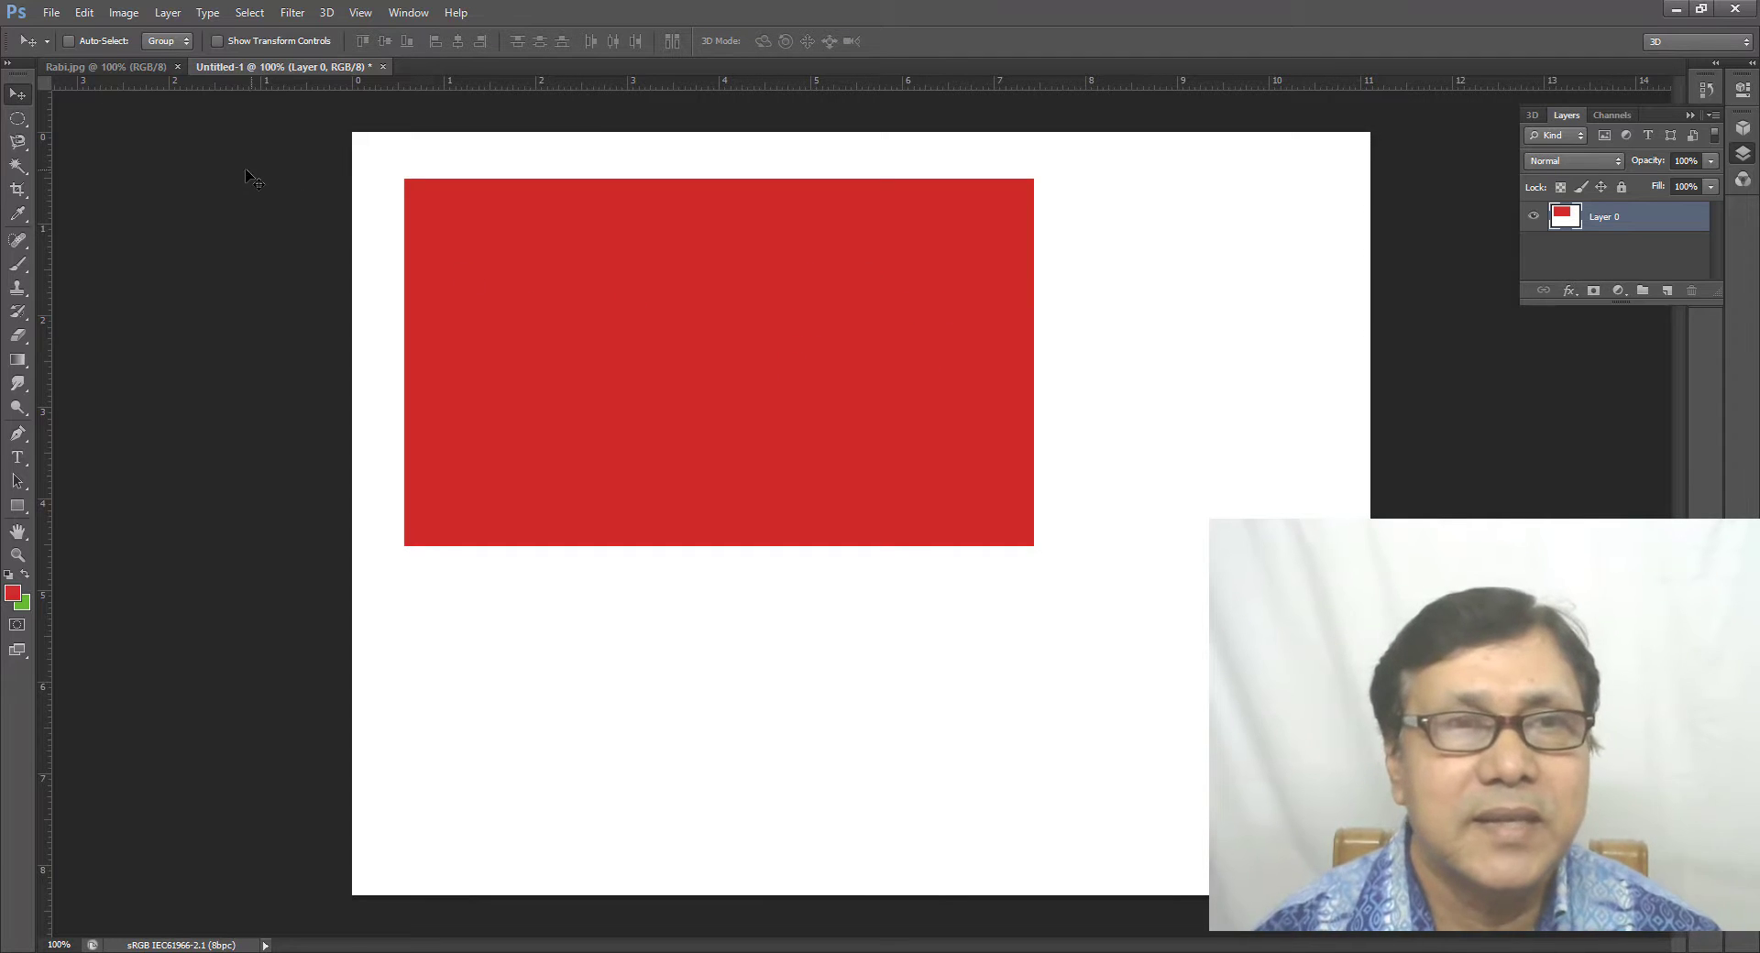
Step: Activate the Elliptical Marquee Tool and add a new empty layer above Layer 0
click(21, 123)
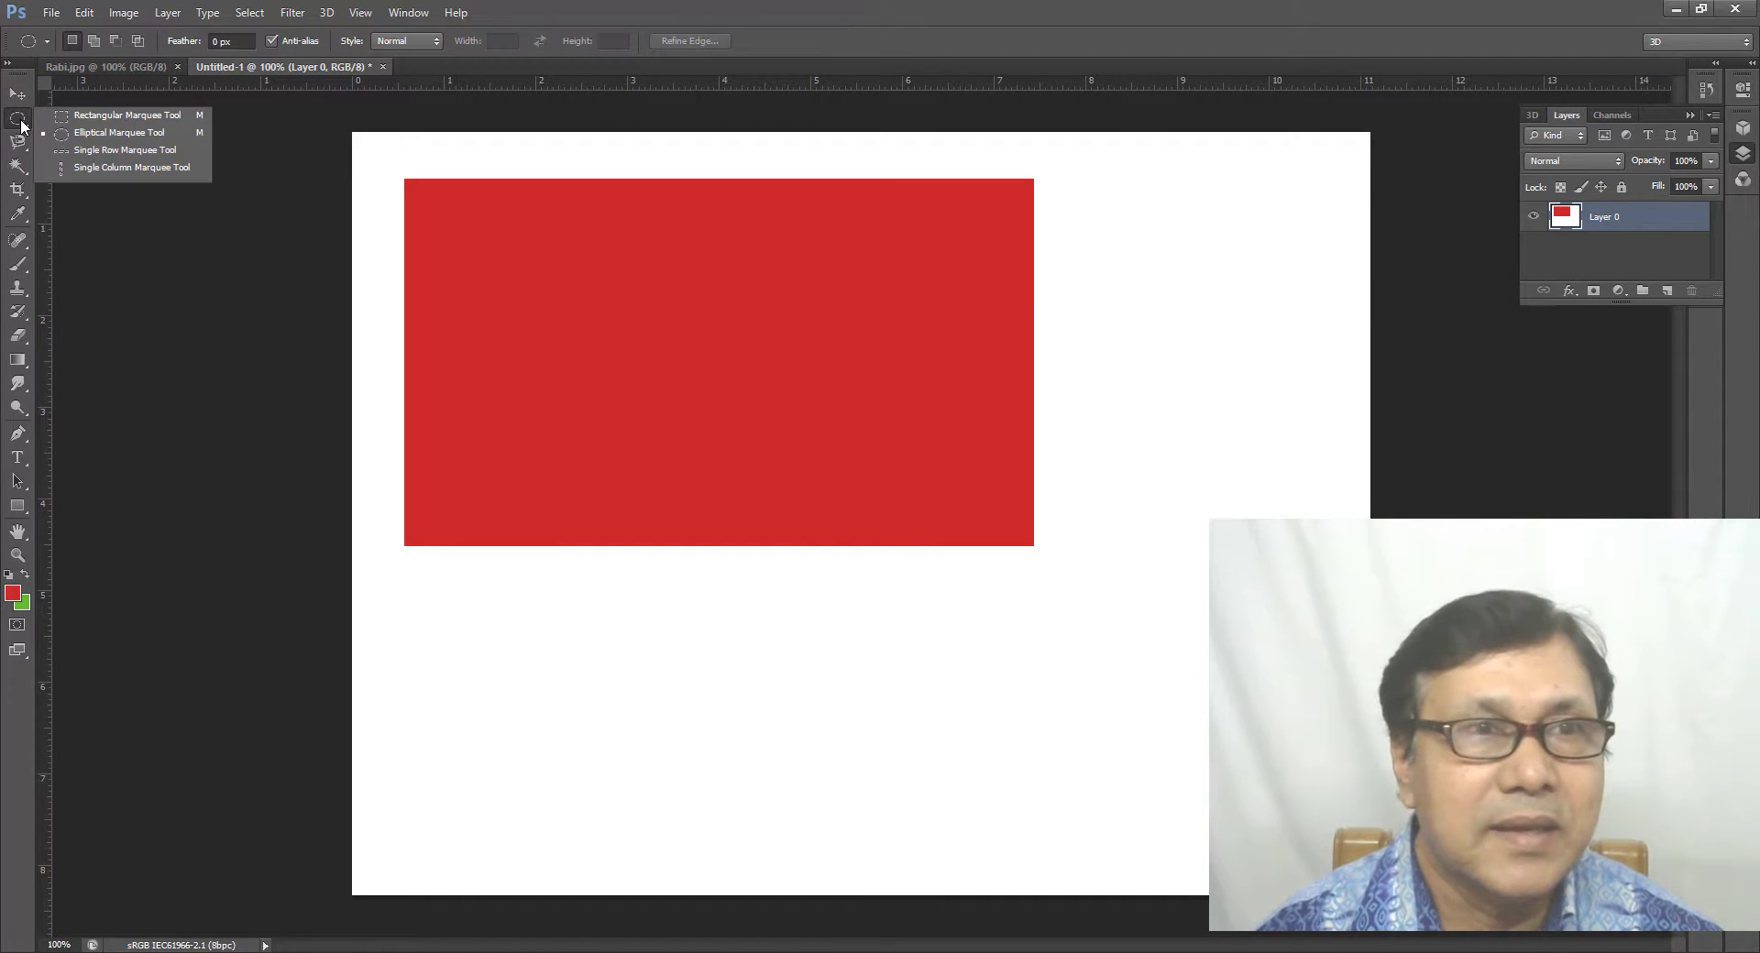
click(89, 135)
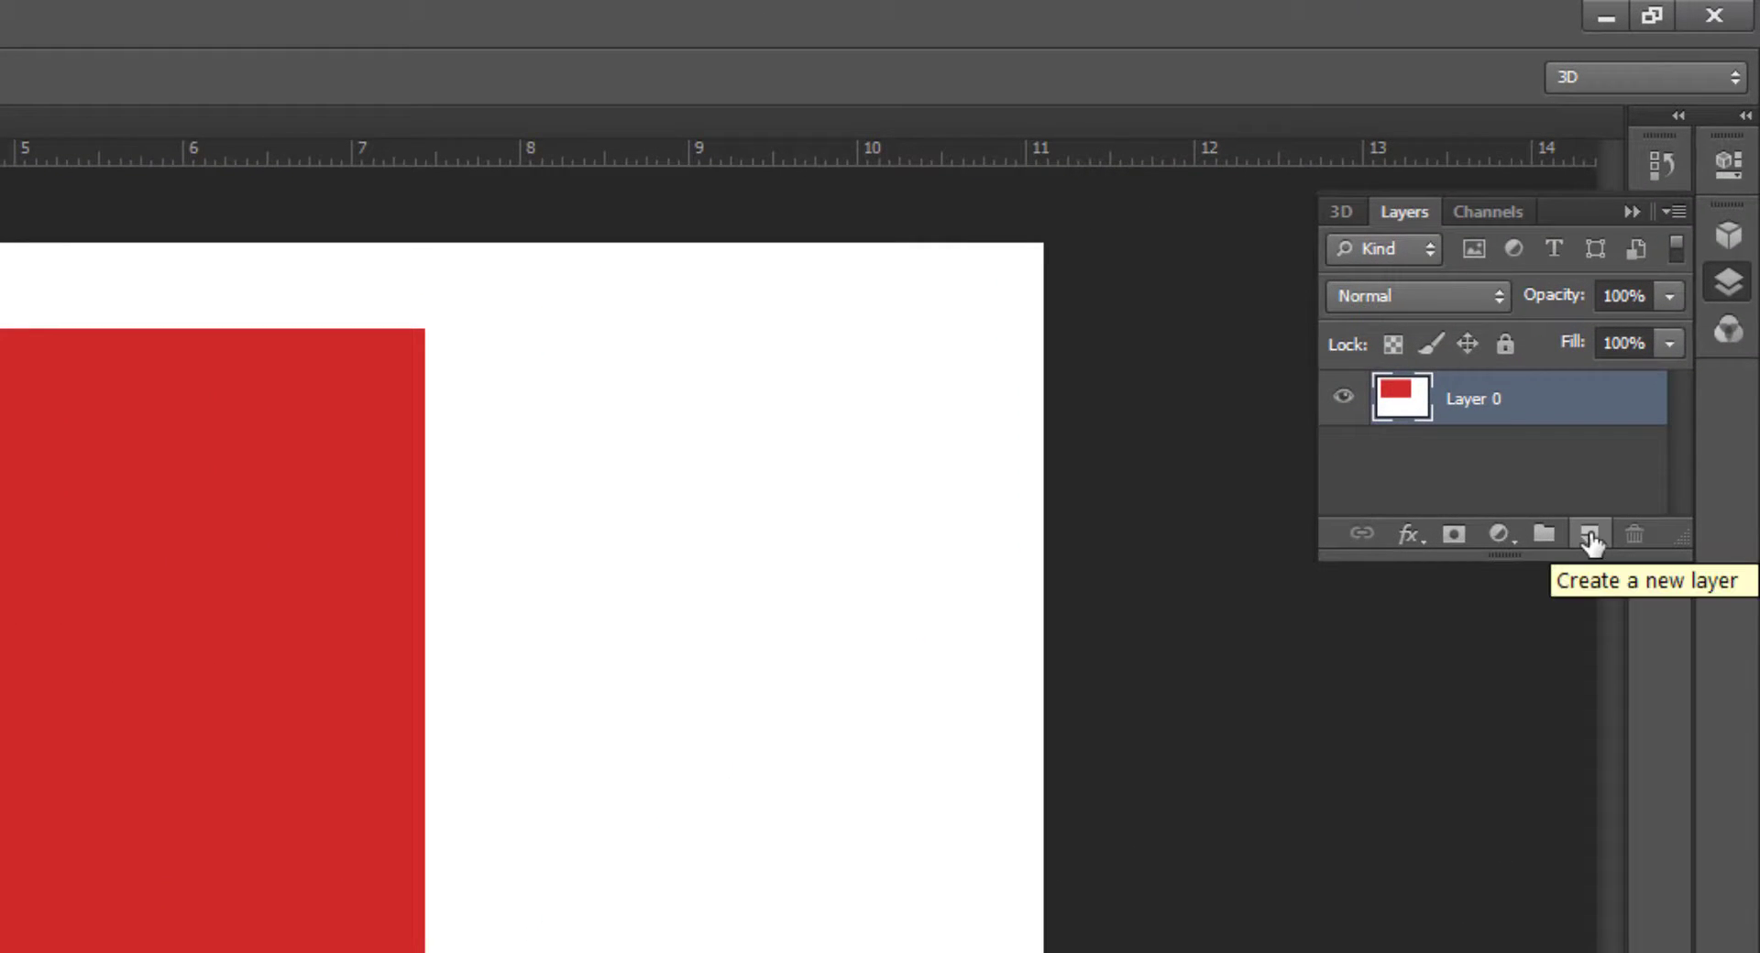
click(1588, 535)
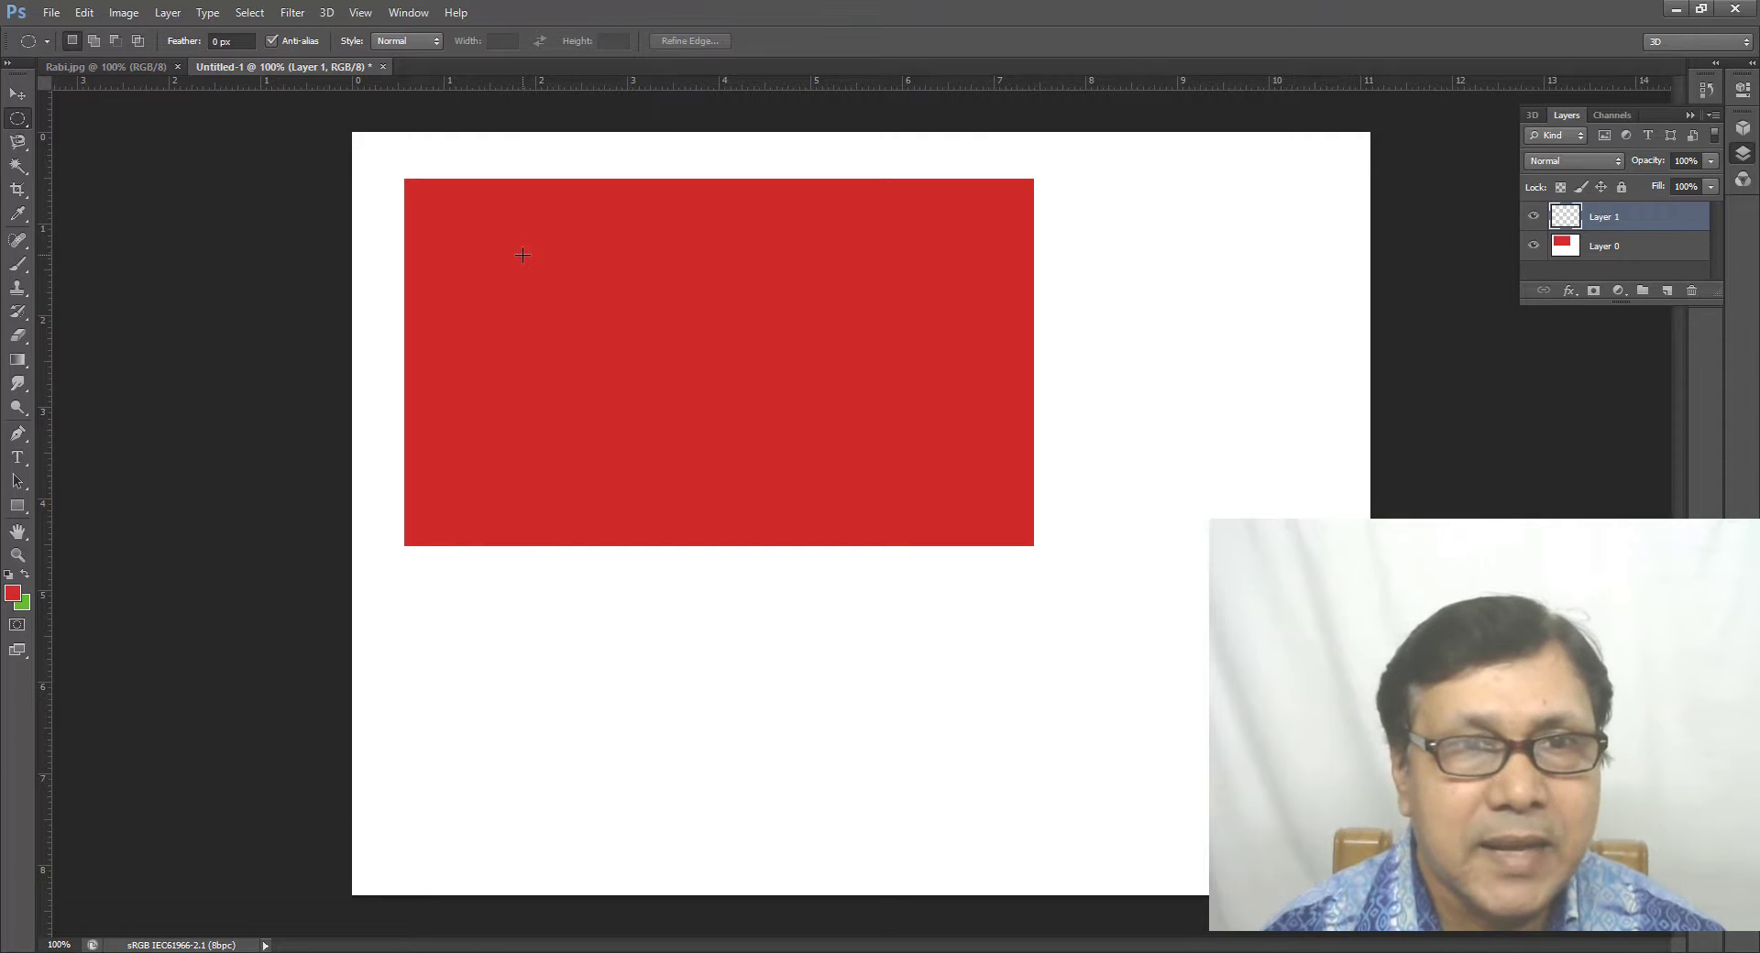
Step: Try out elliptical selections over the red rectangle, both freely proportioned and constrained to a perfect circle
drag(523, 255, 838, 445)
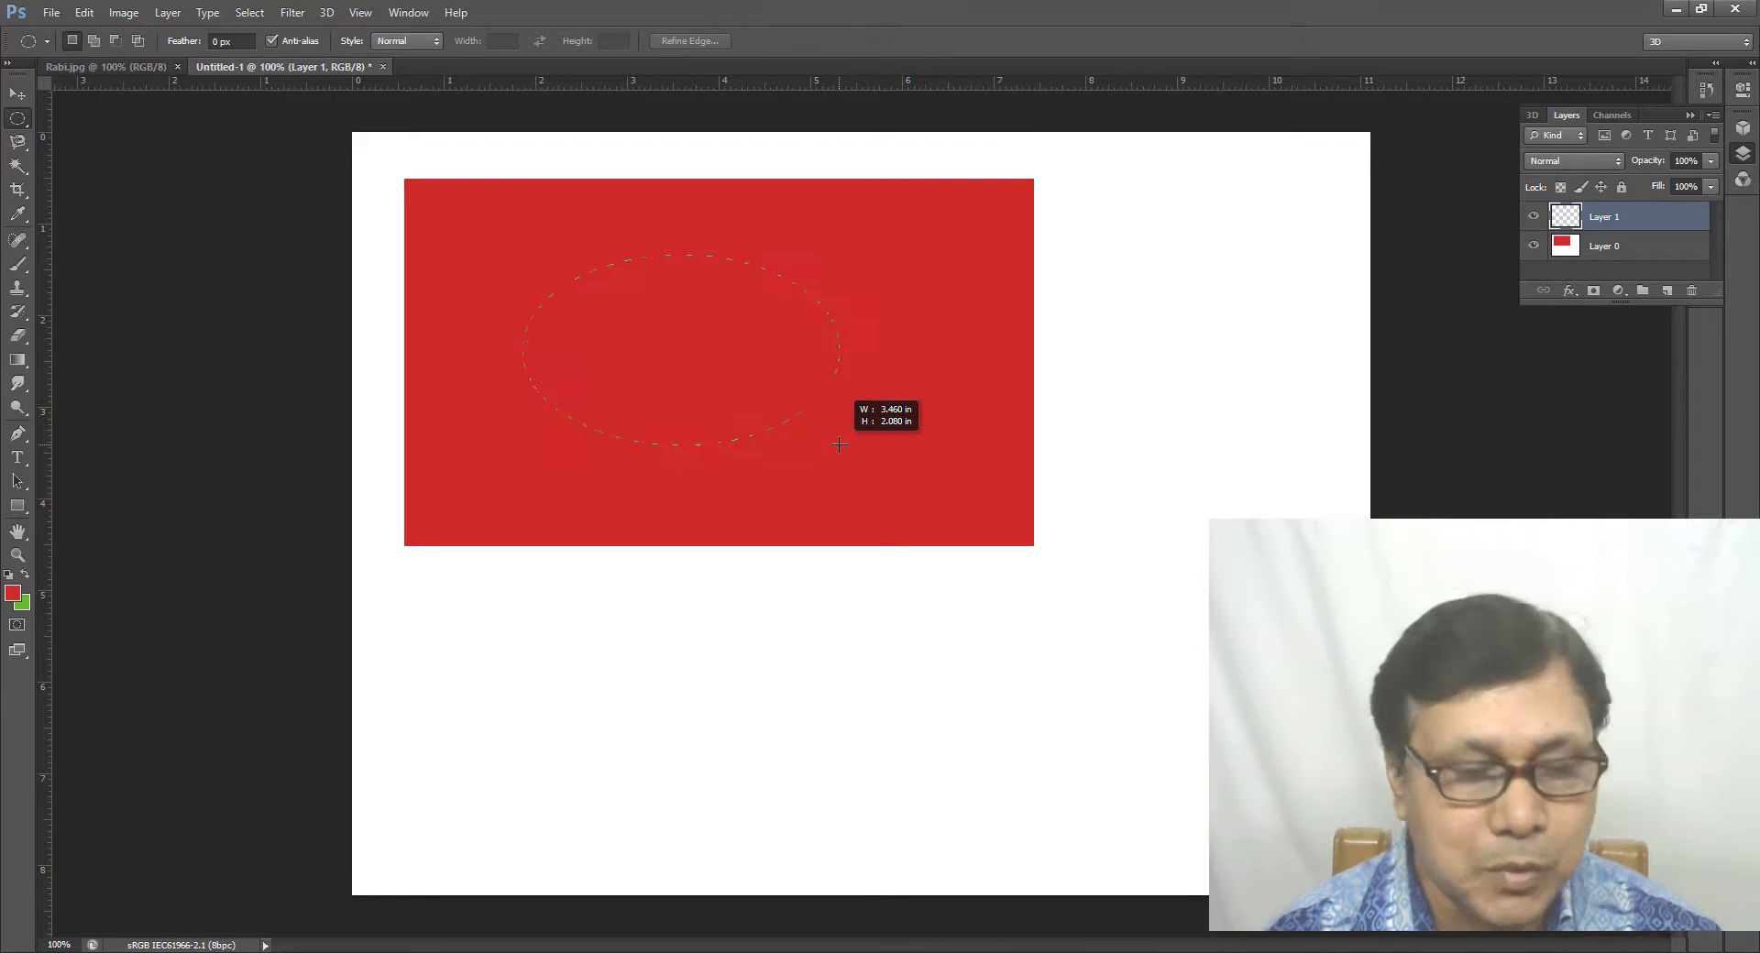
key(shift)
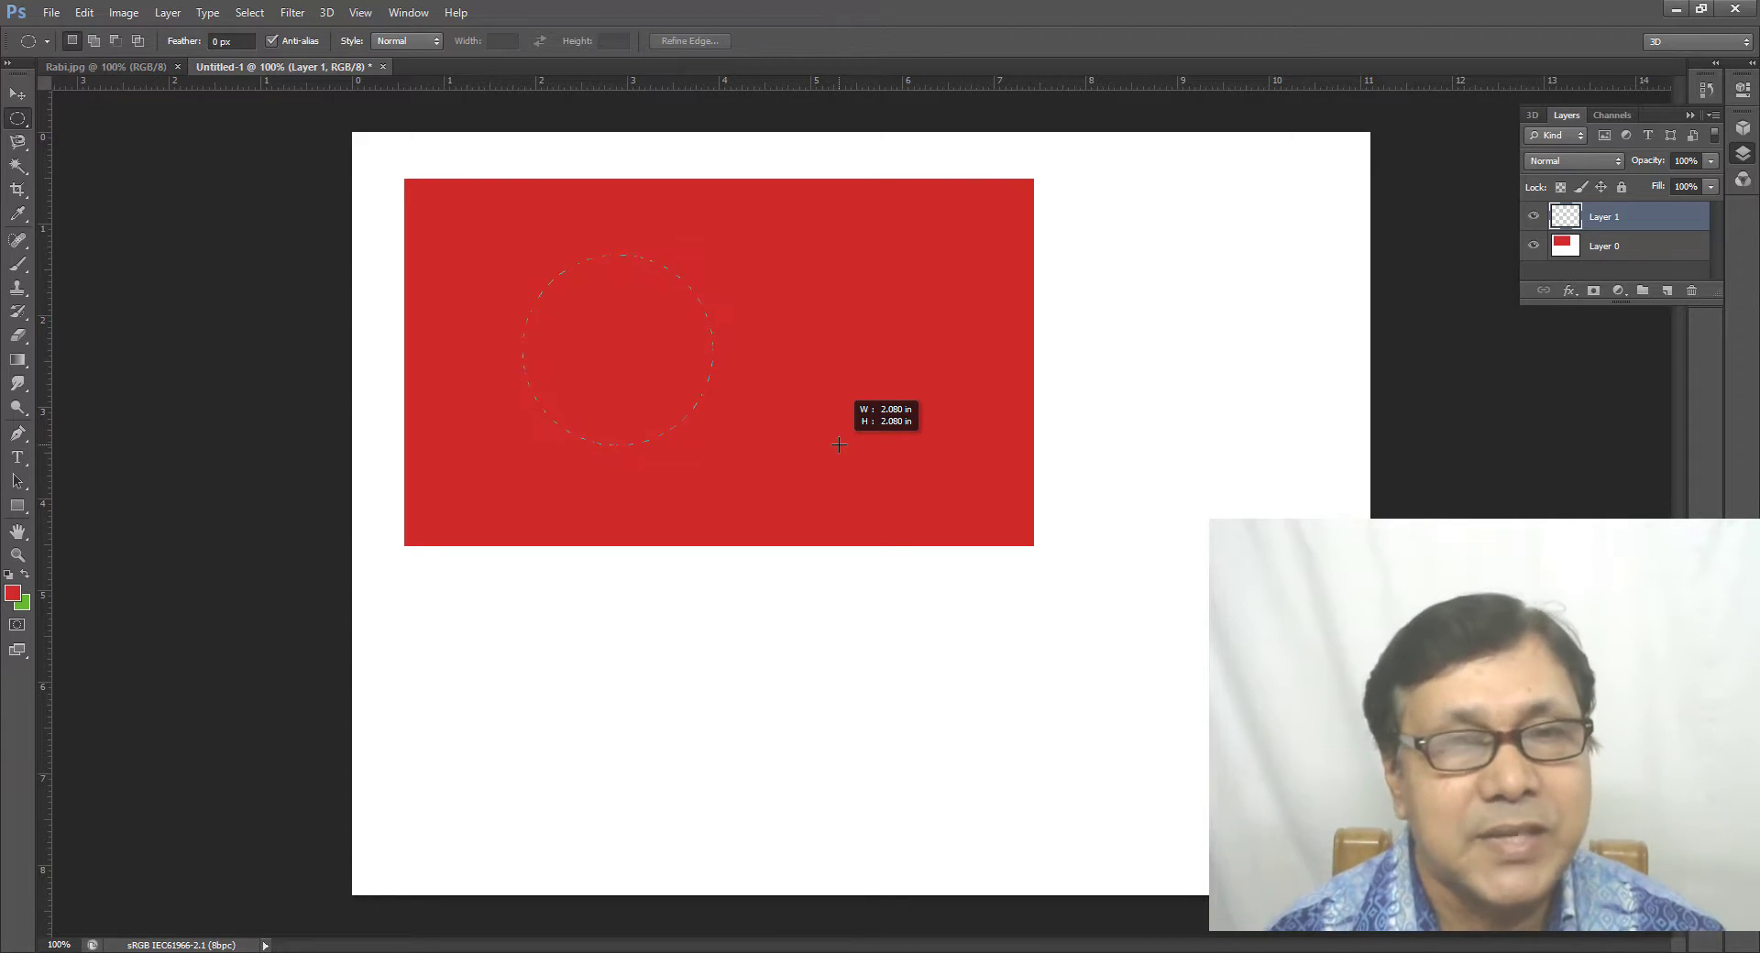
drag(839, 444, 957, 524)
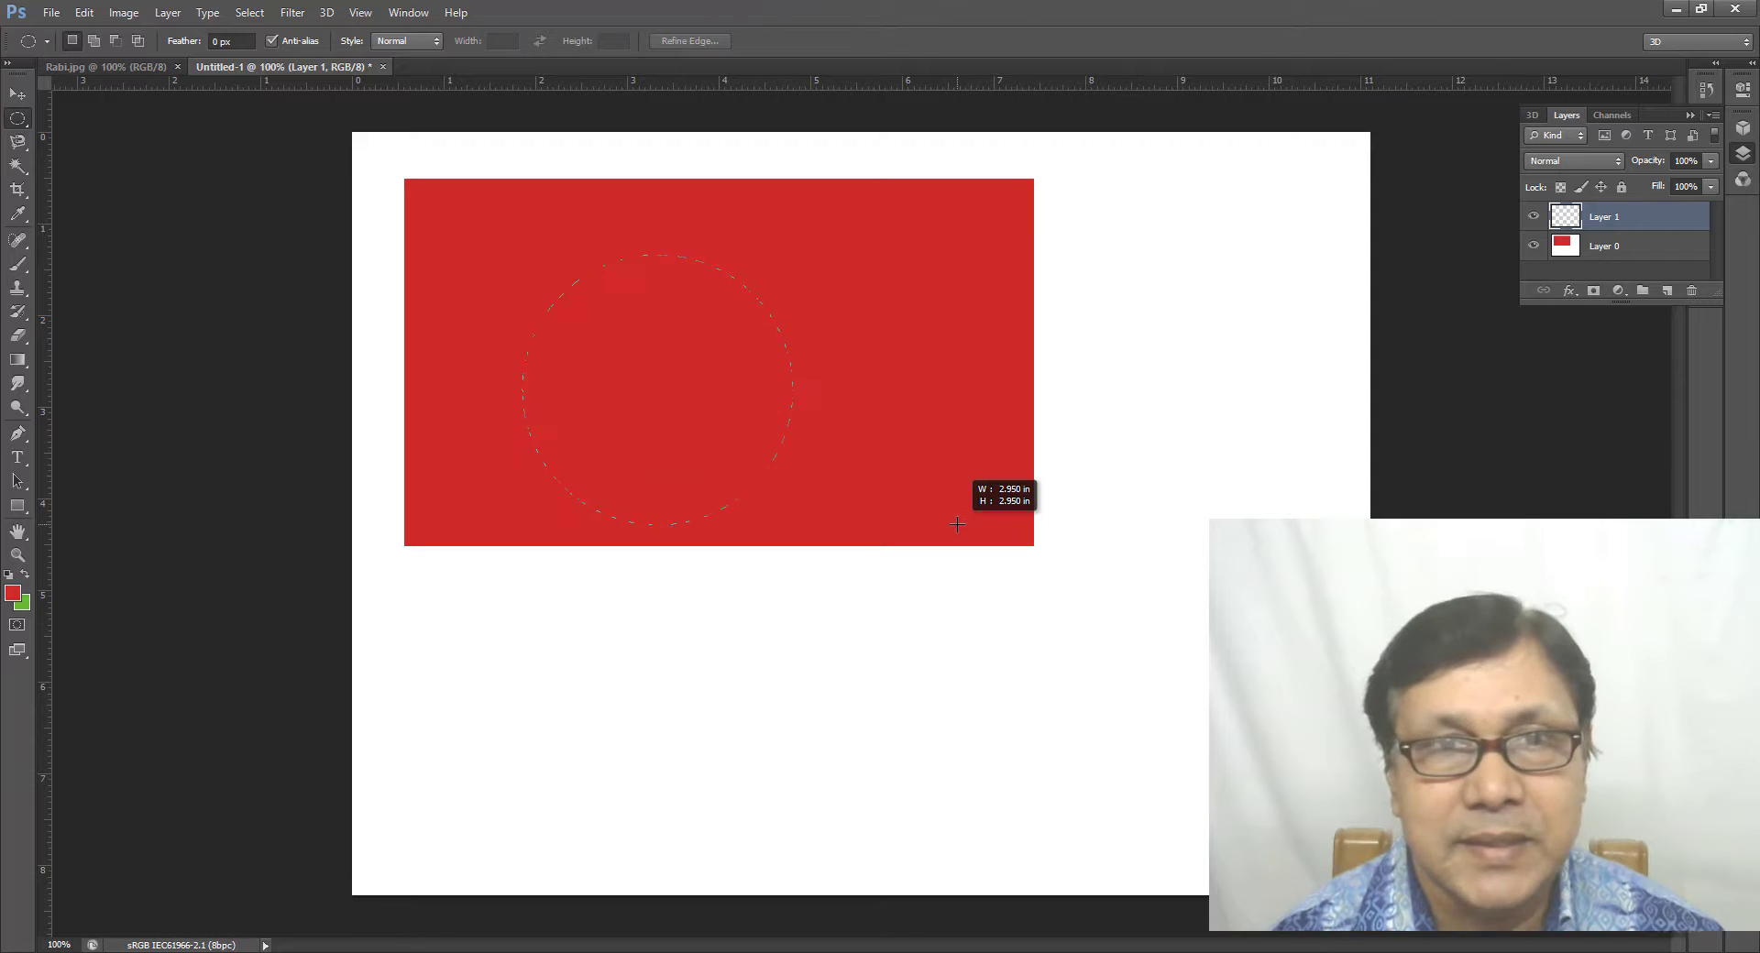
drag(957, 524, 946, 336)
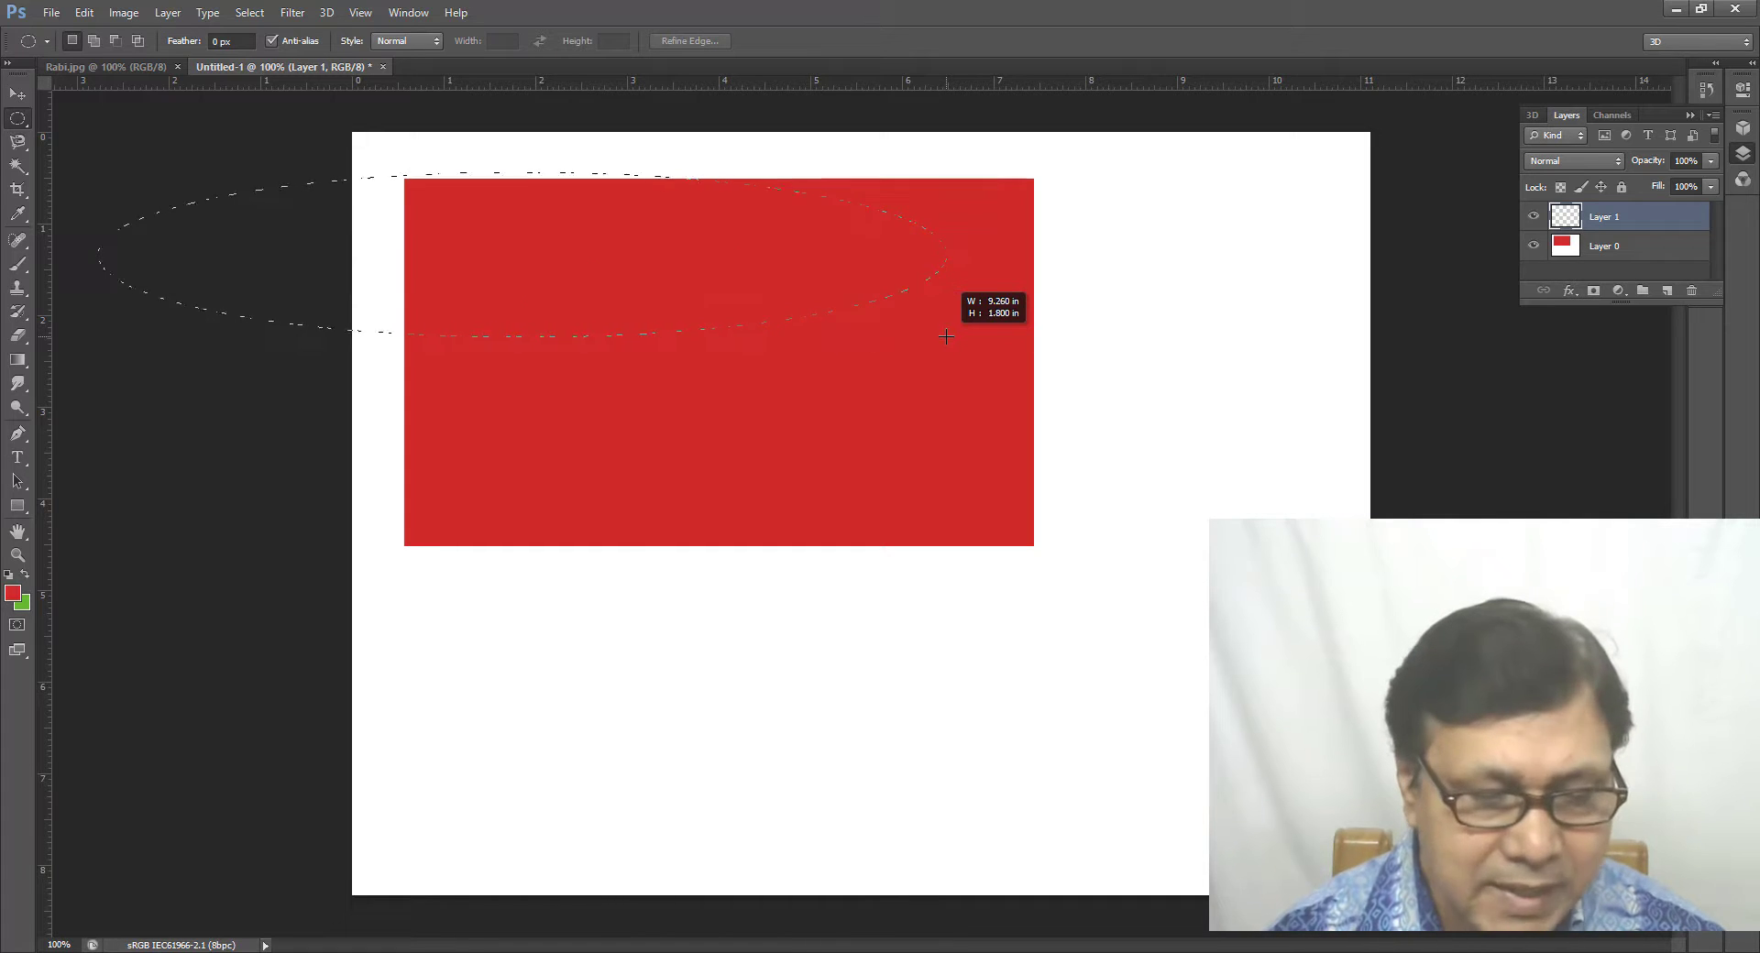
drag(946, 336, 842, 328)
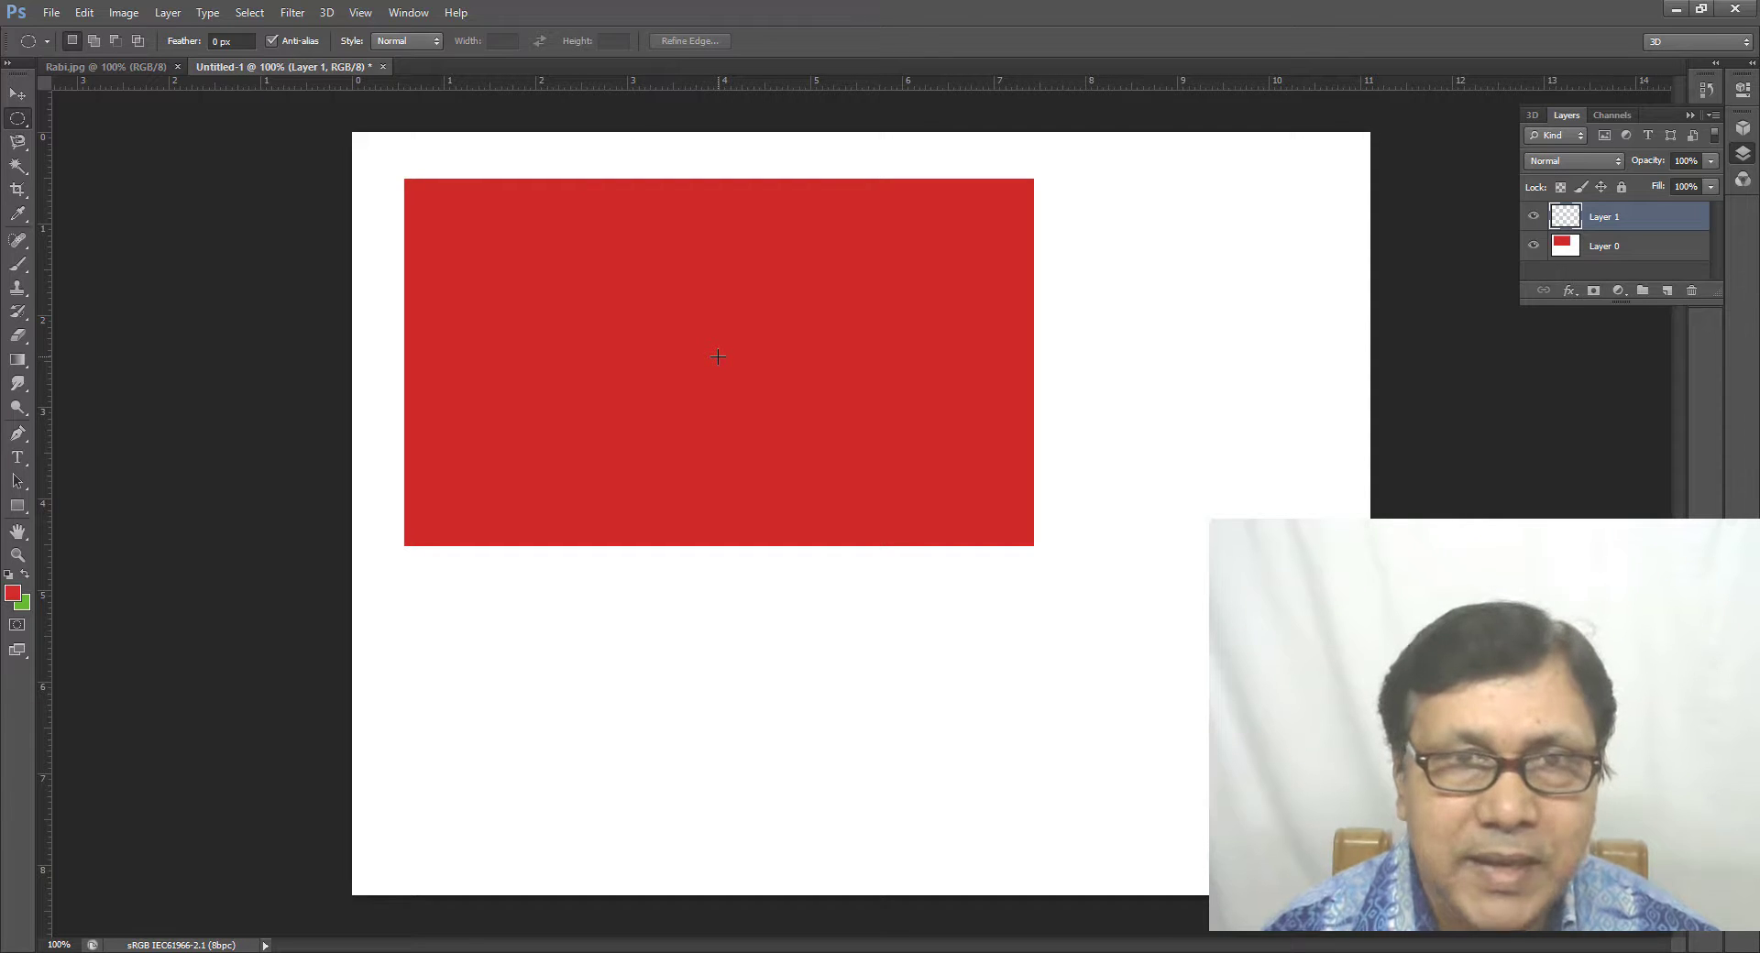
Step: Select a perfect circle drawn outward from the red rectangle's centre and fill it with the green background color on Layer 1
drag(718, 356, 1036, 485)
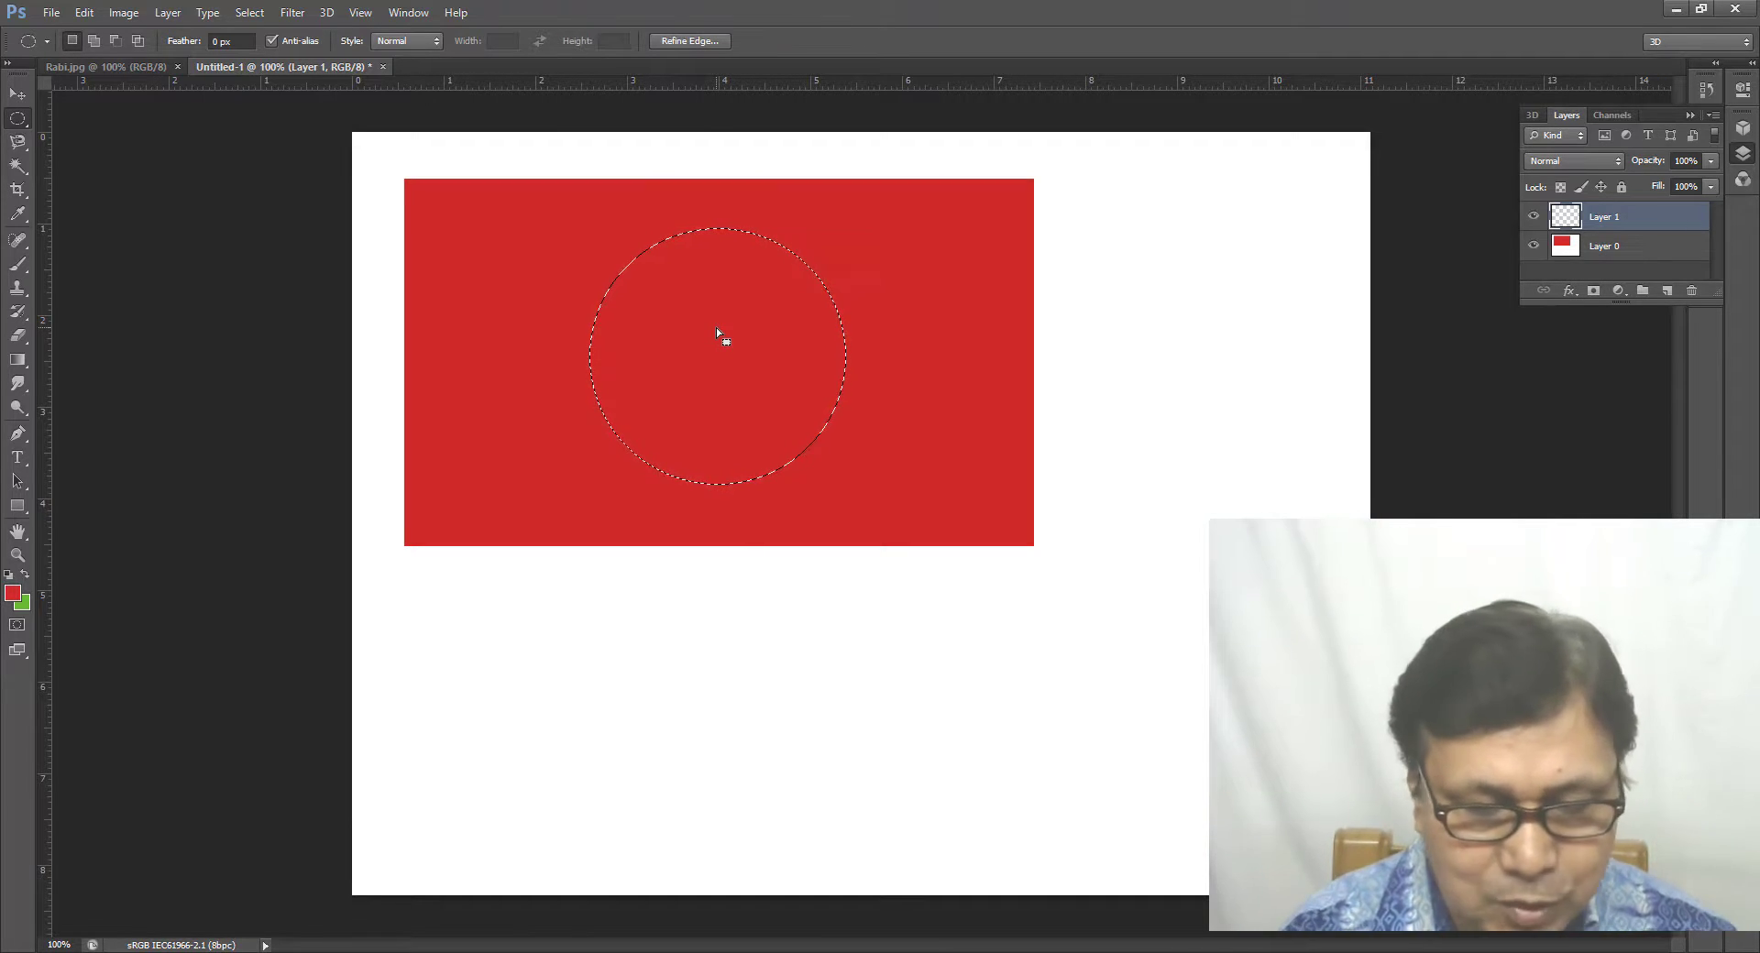
key(ctrl+BackSpace)
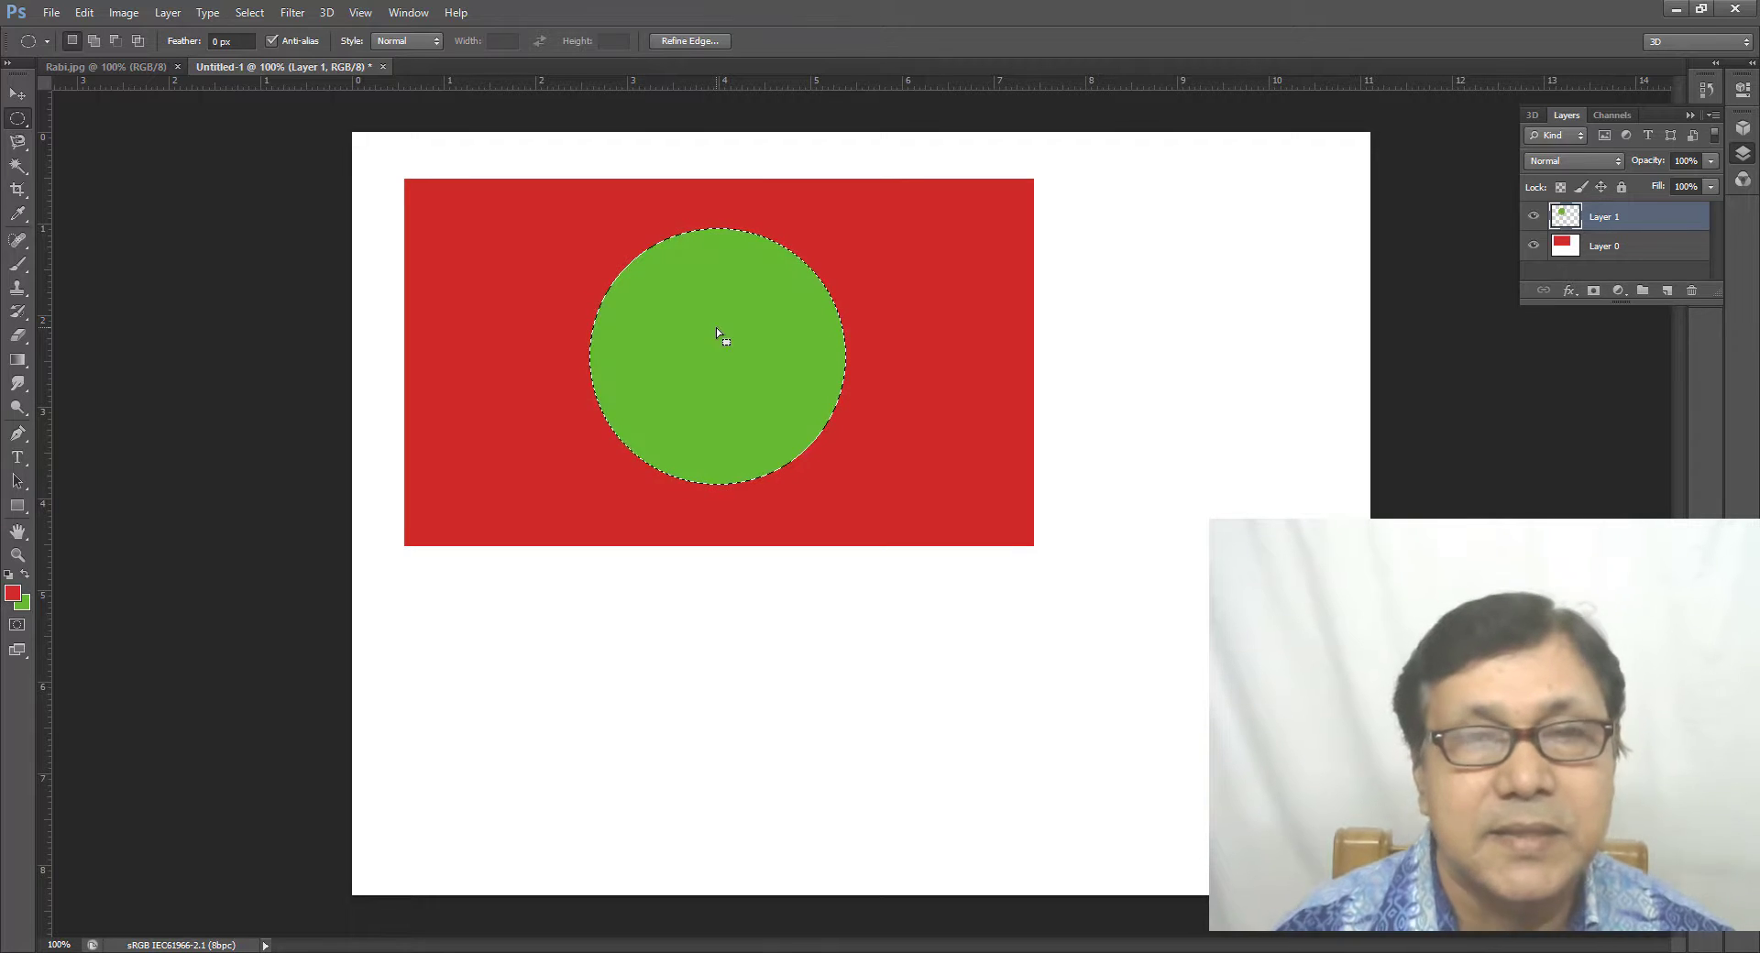
key(v)
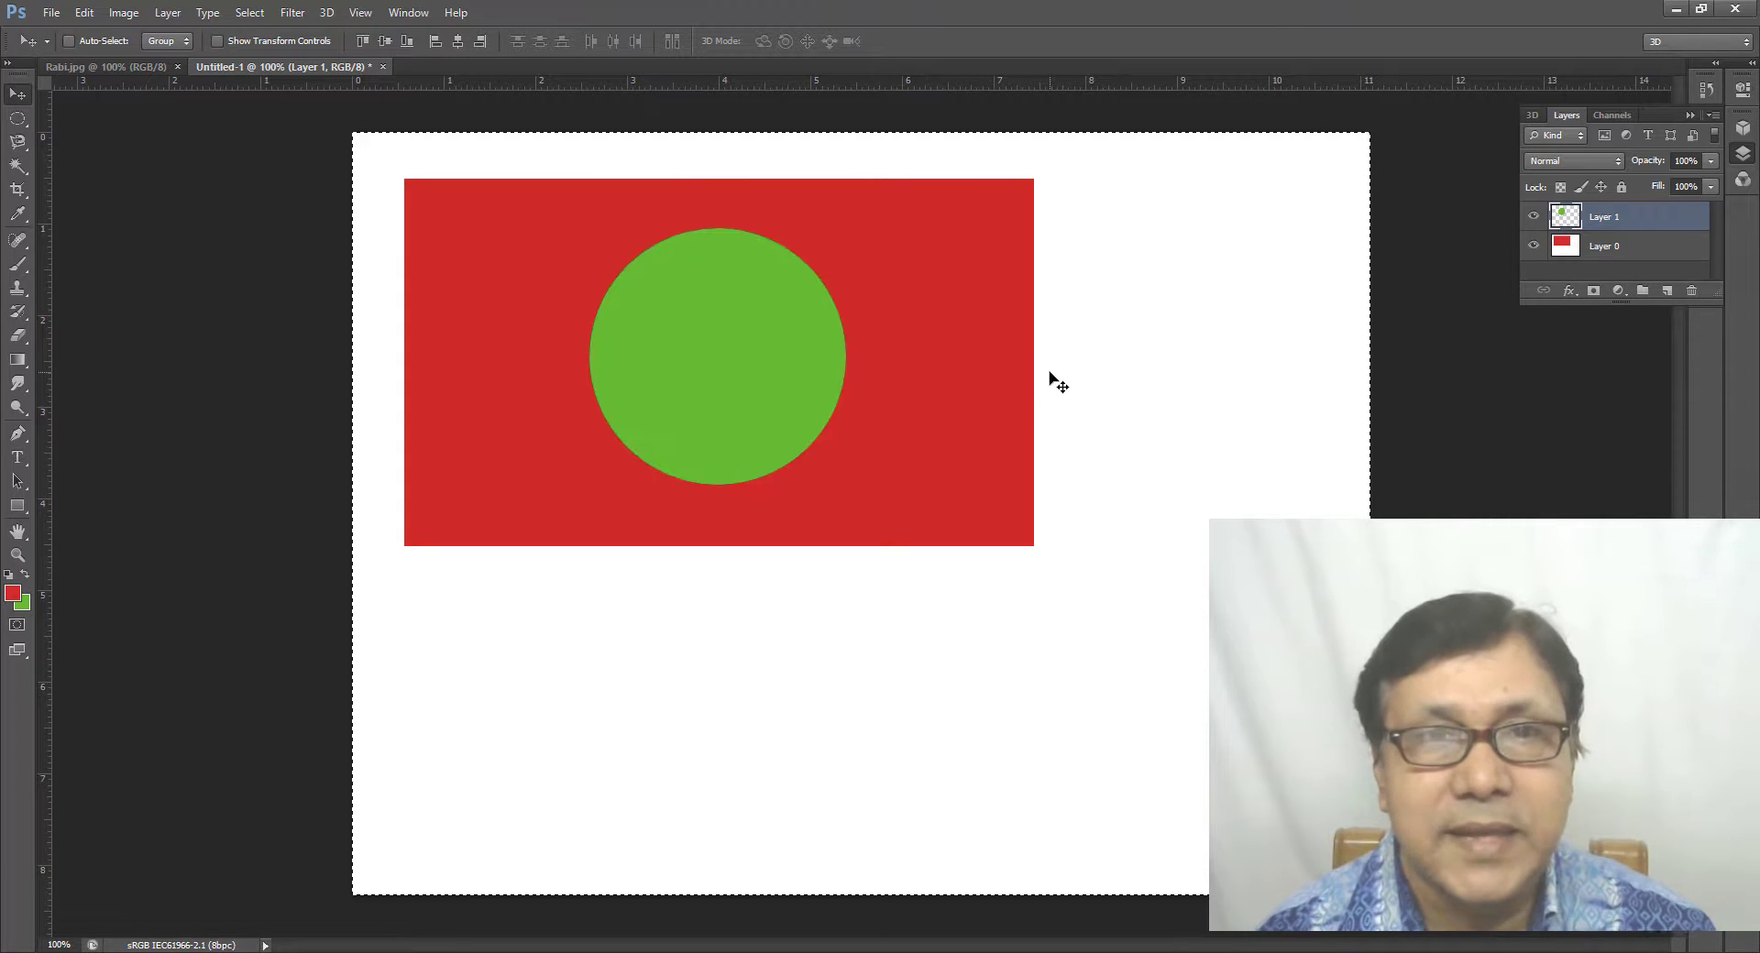
Step: Select the whole canvas and delete the contents of both Layer 1 and Layer 0
key(ctrl+a)
key(Delete)
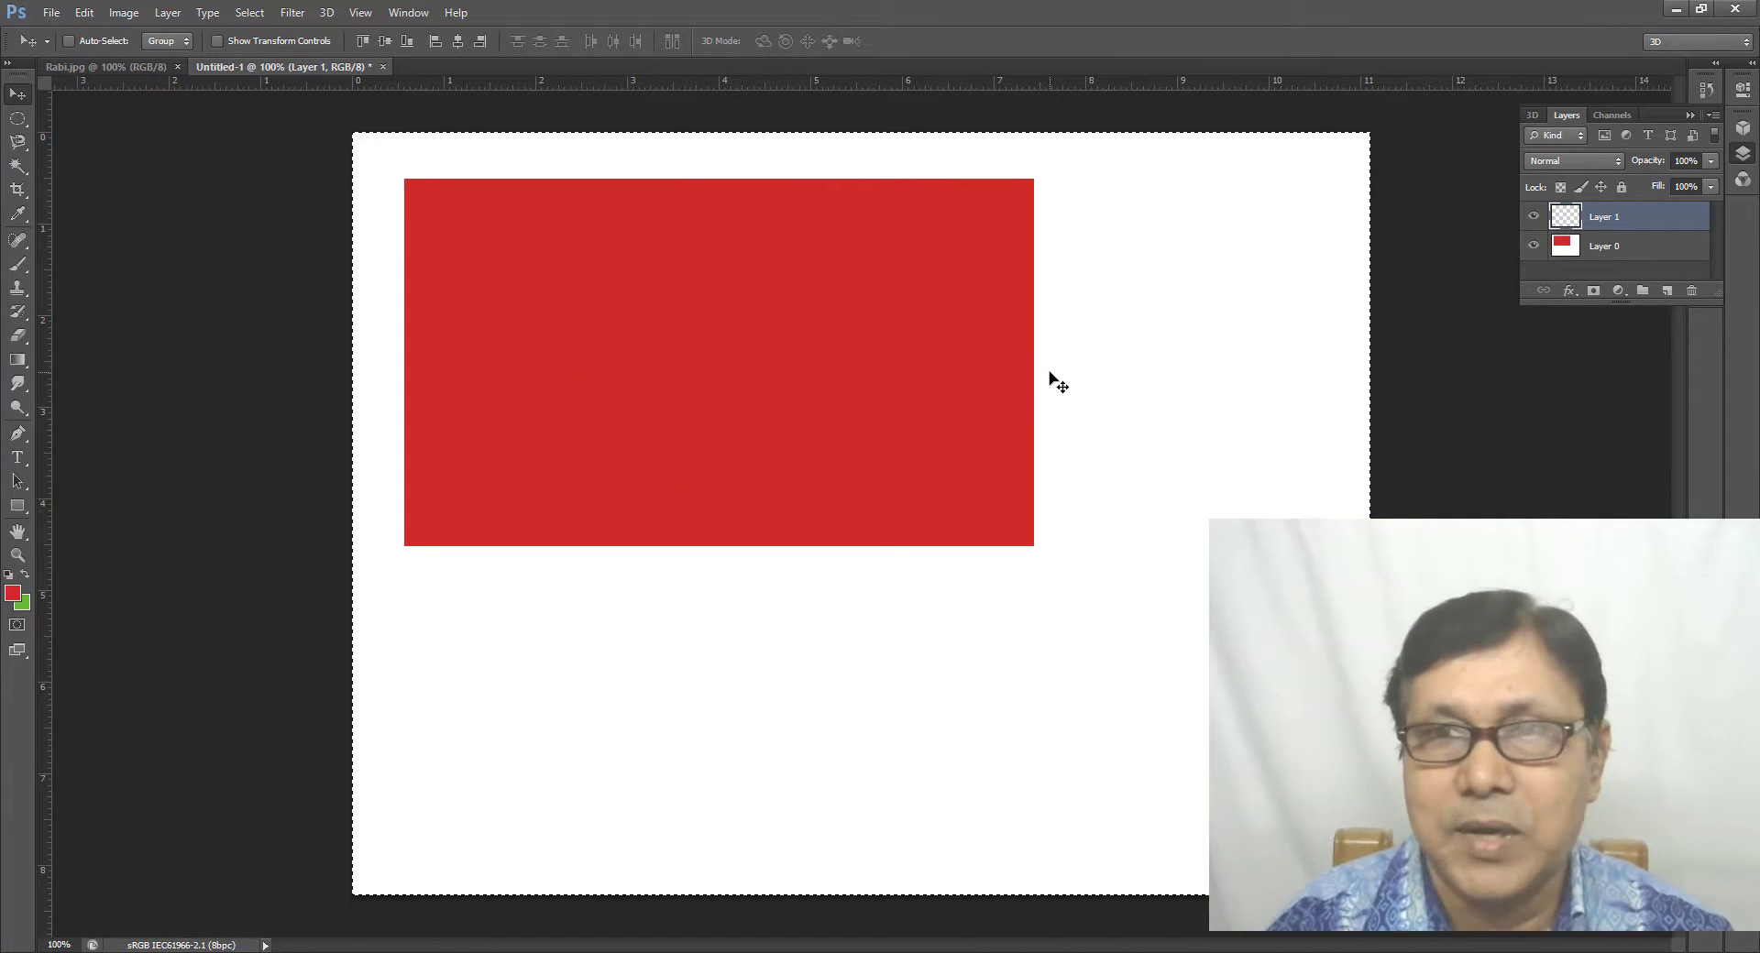
click(1600, 247)
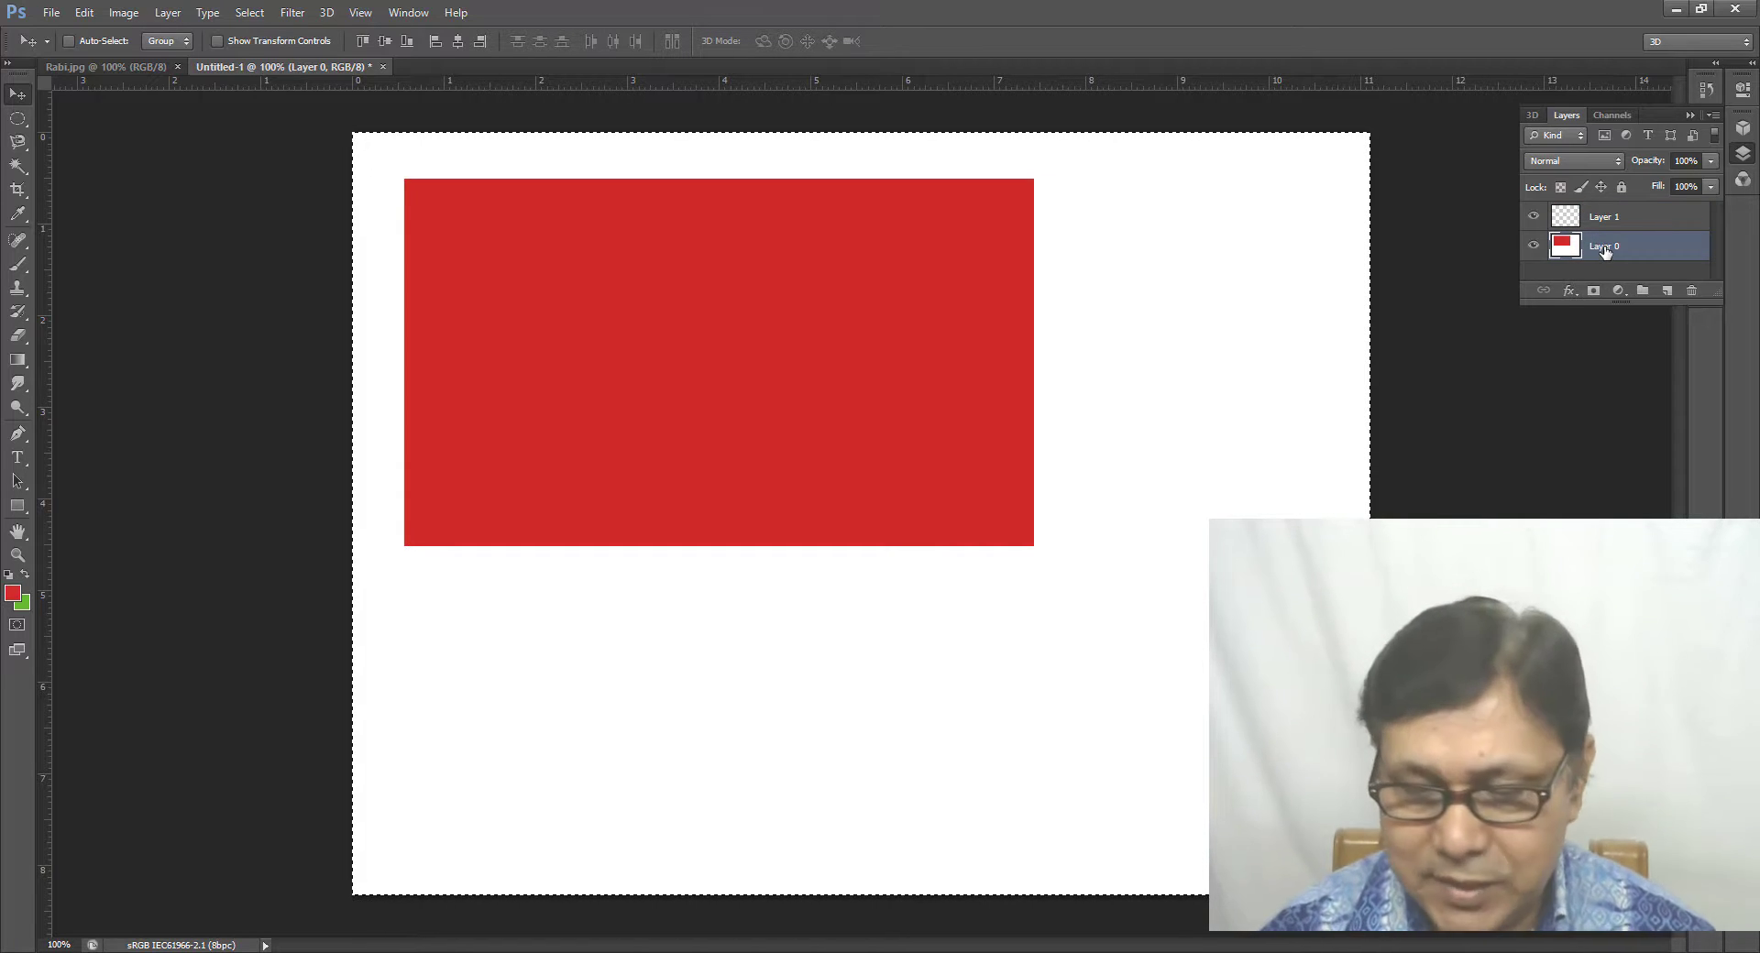
key(Delete)
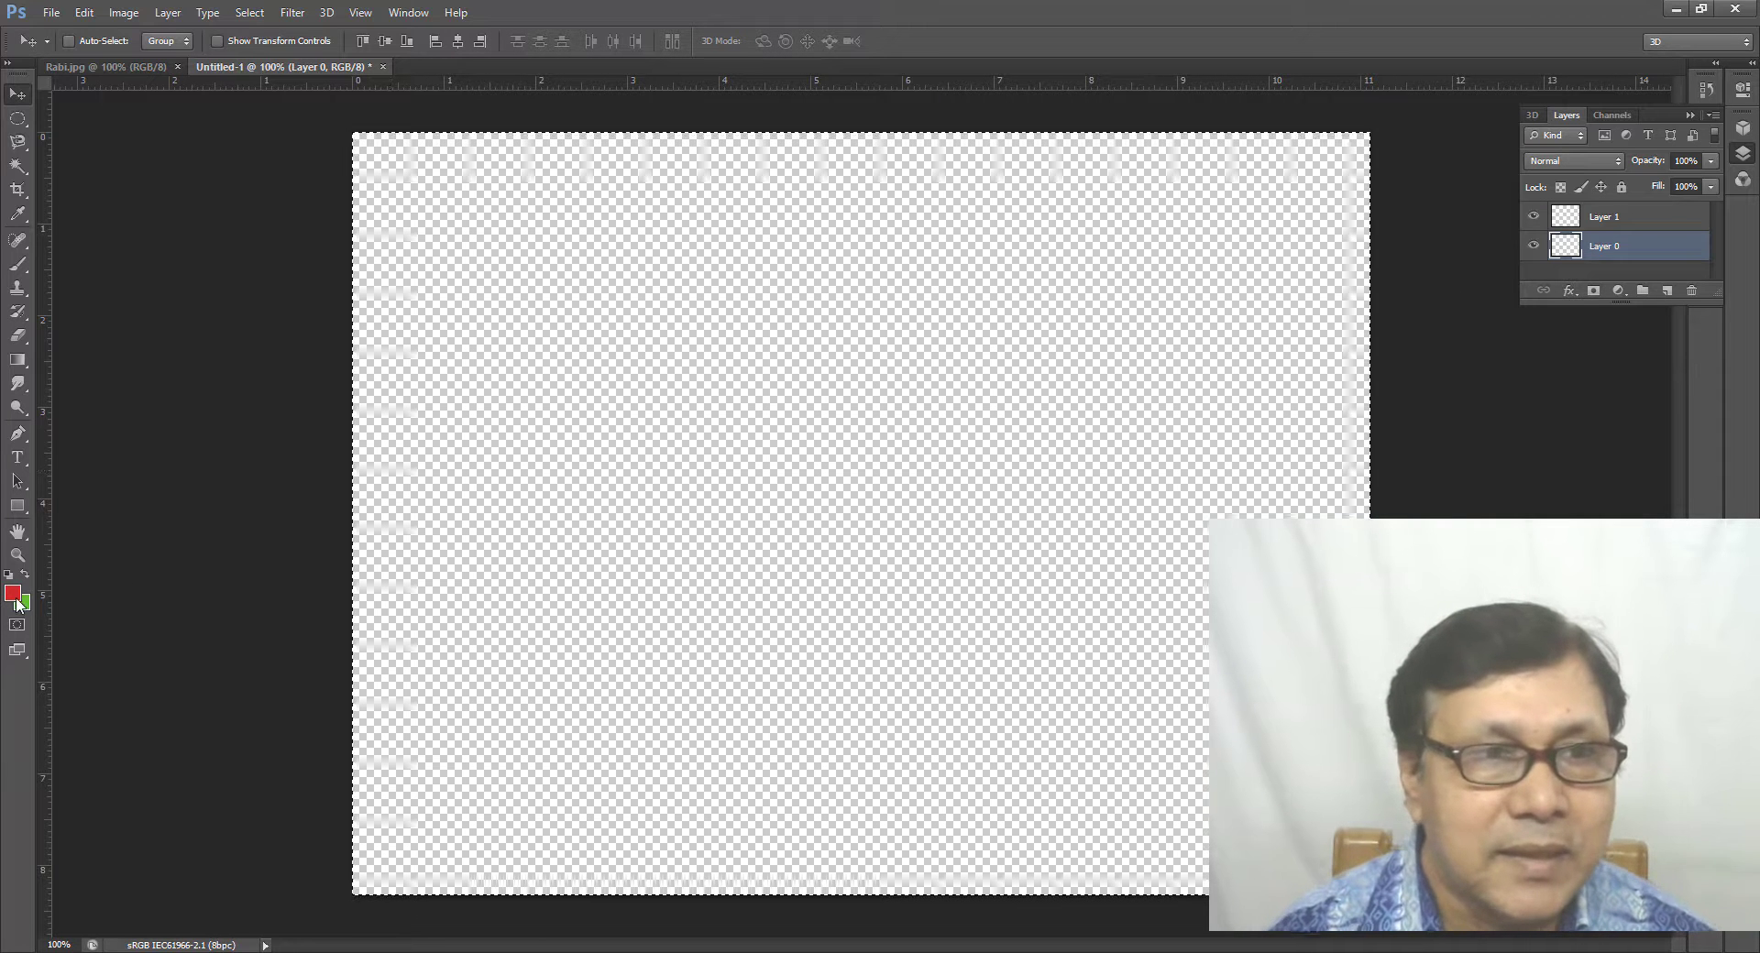
Step: Draw a wide rectangular selection in the middle of Layer 0, fill it with the green background color, and deselect
click(17, 119)
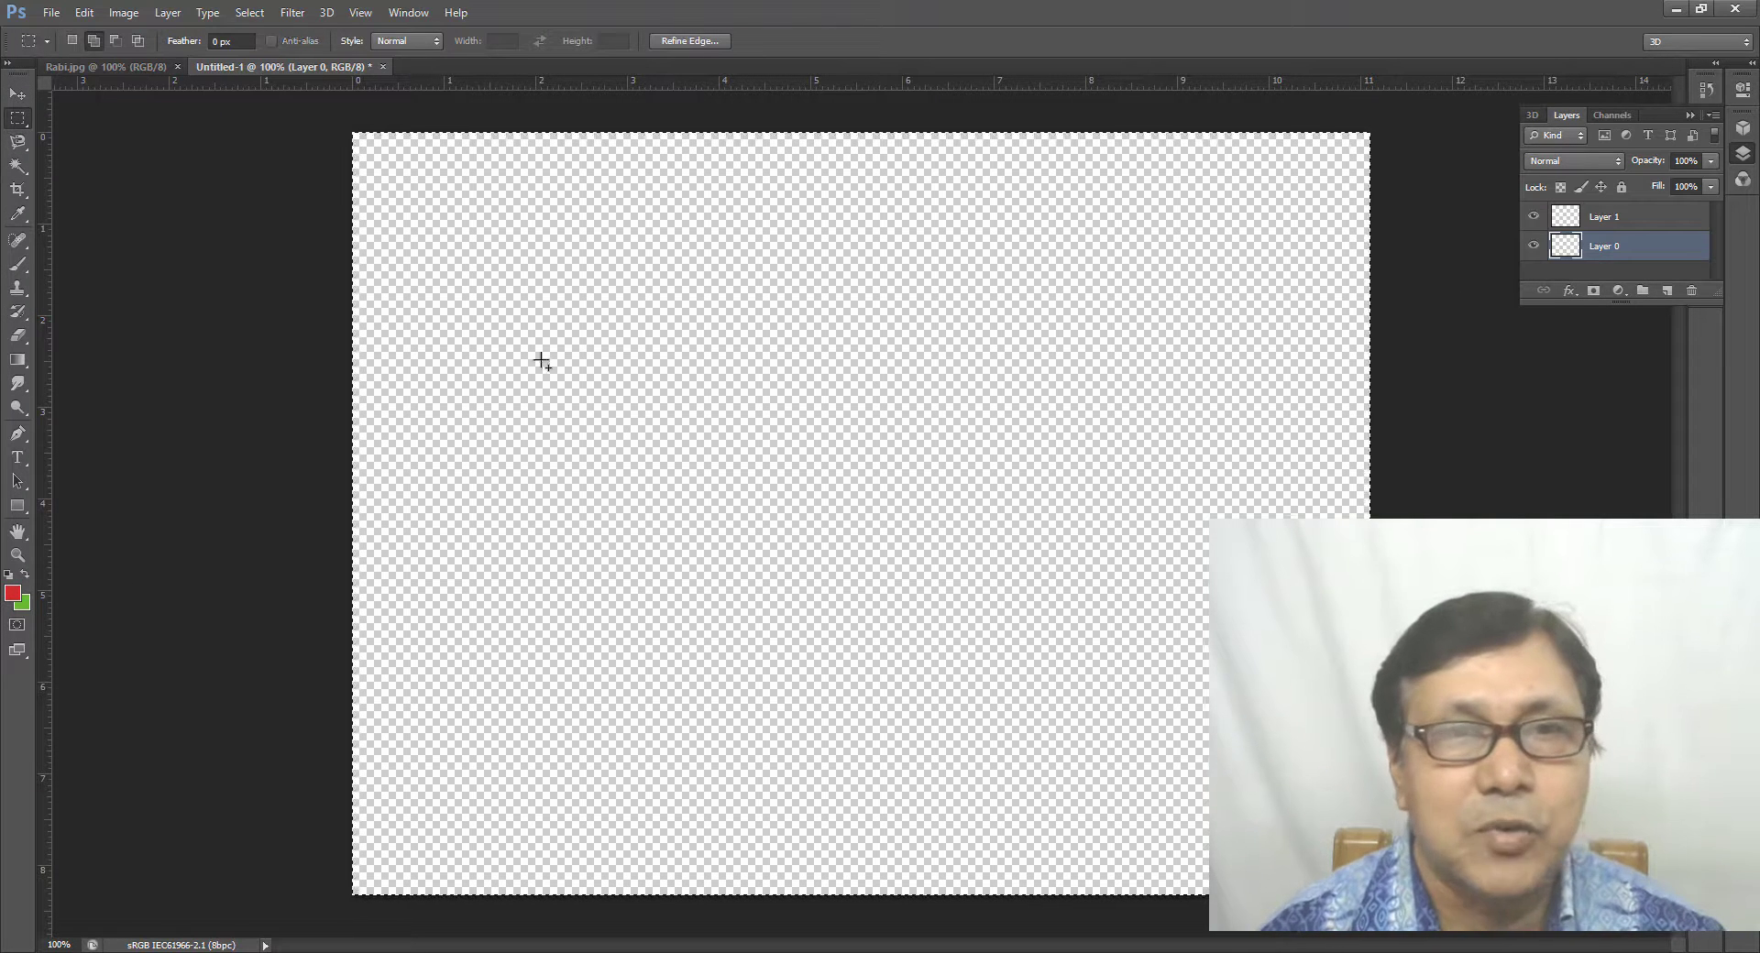
drag(508, 328, 1231, 688)
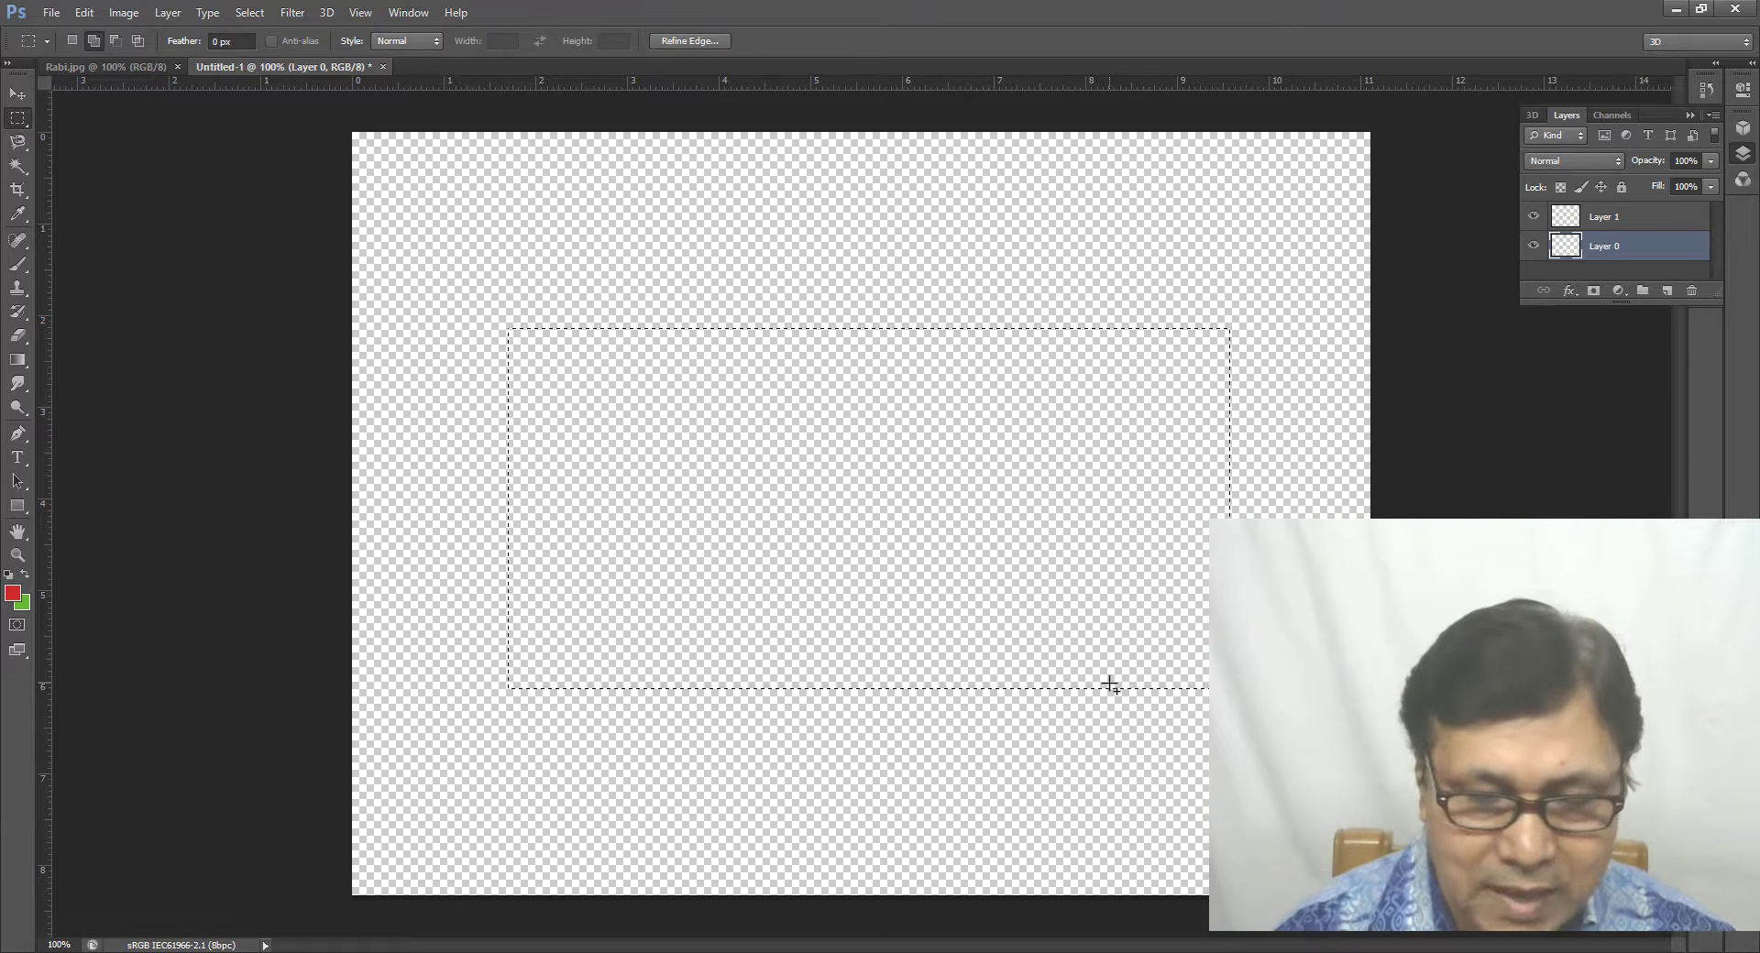
key(ctrl+BackSpace)
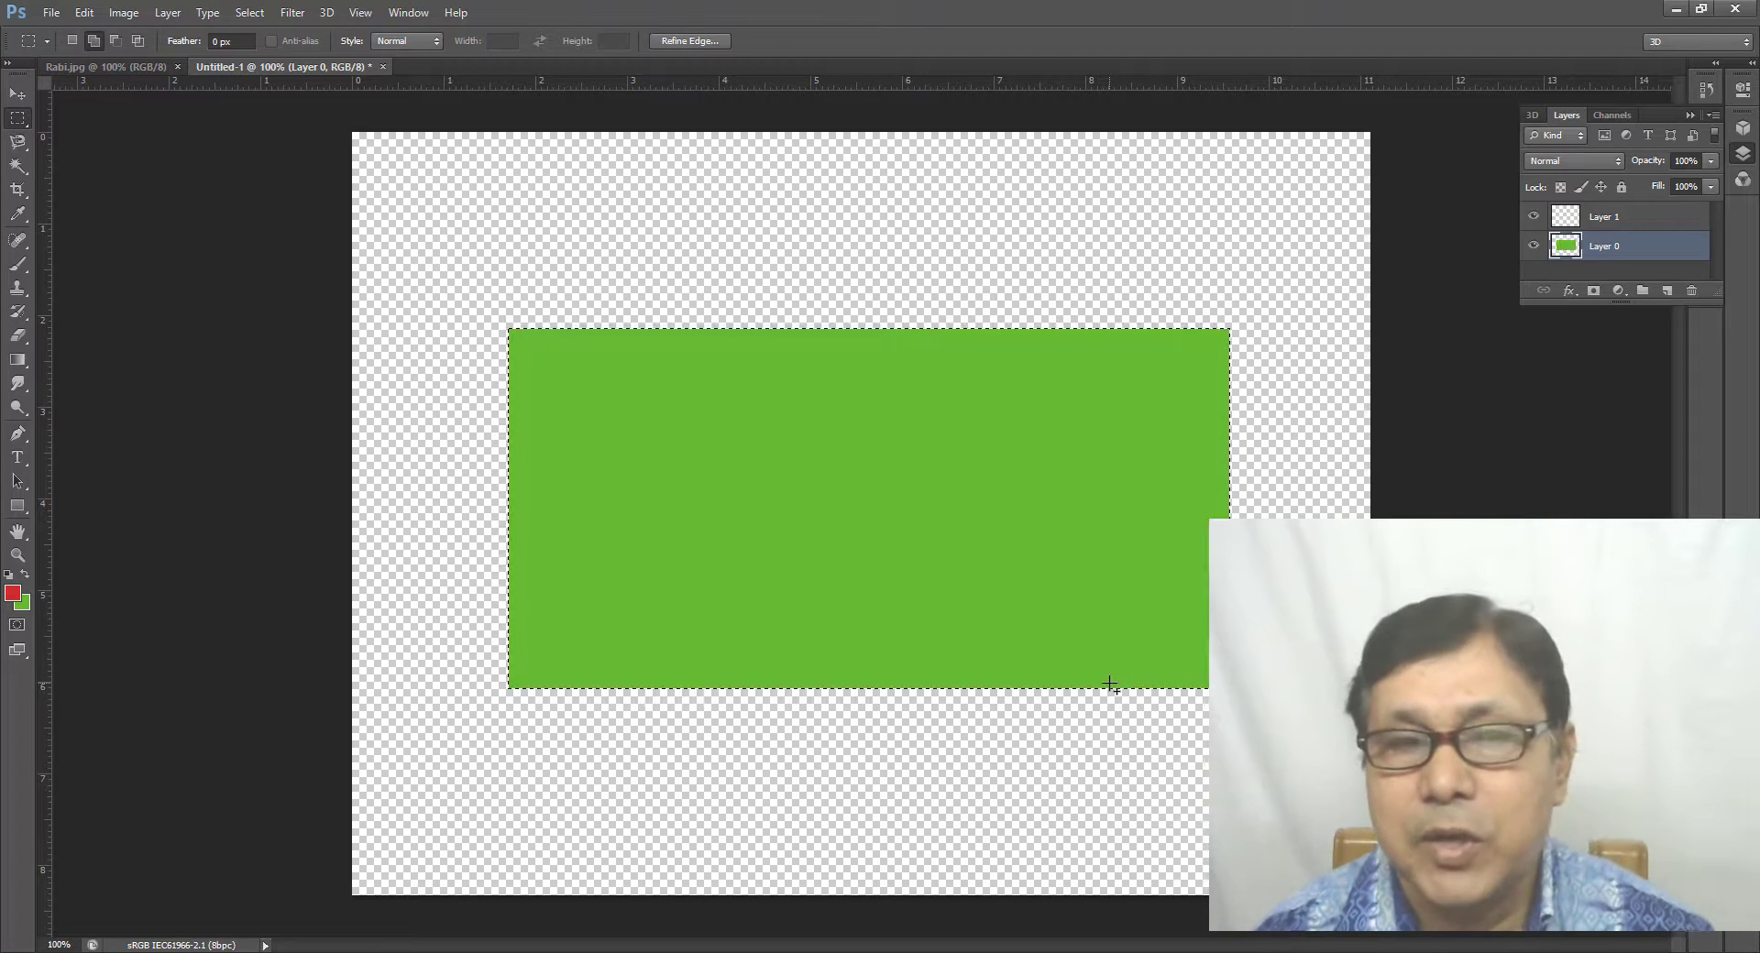
key(ctrl+d)
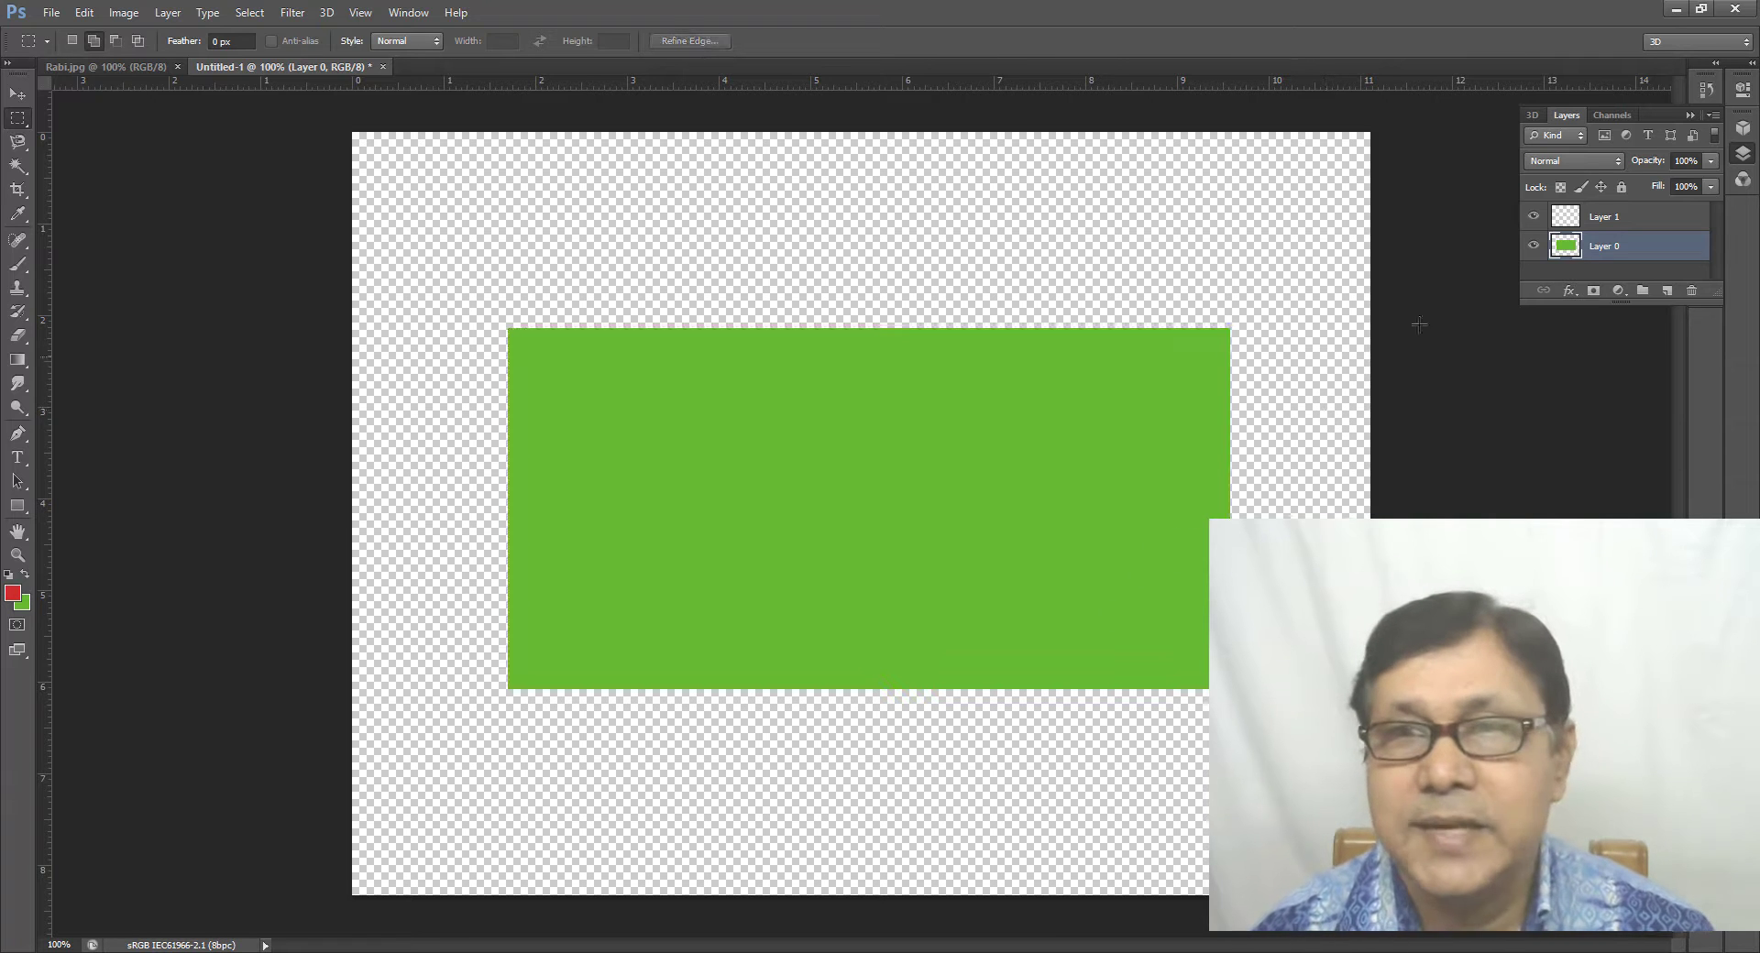
Step: On Layer 1, select a perfect circle from the green rectangle's centre, fill it with the red foreground color, and deselect
click(1600, 223)
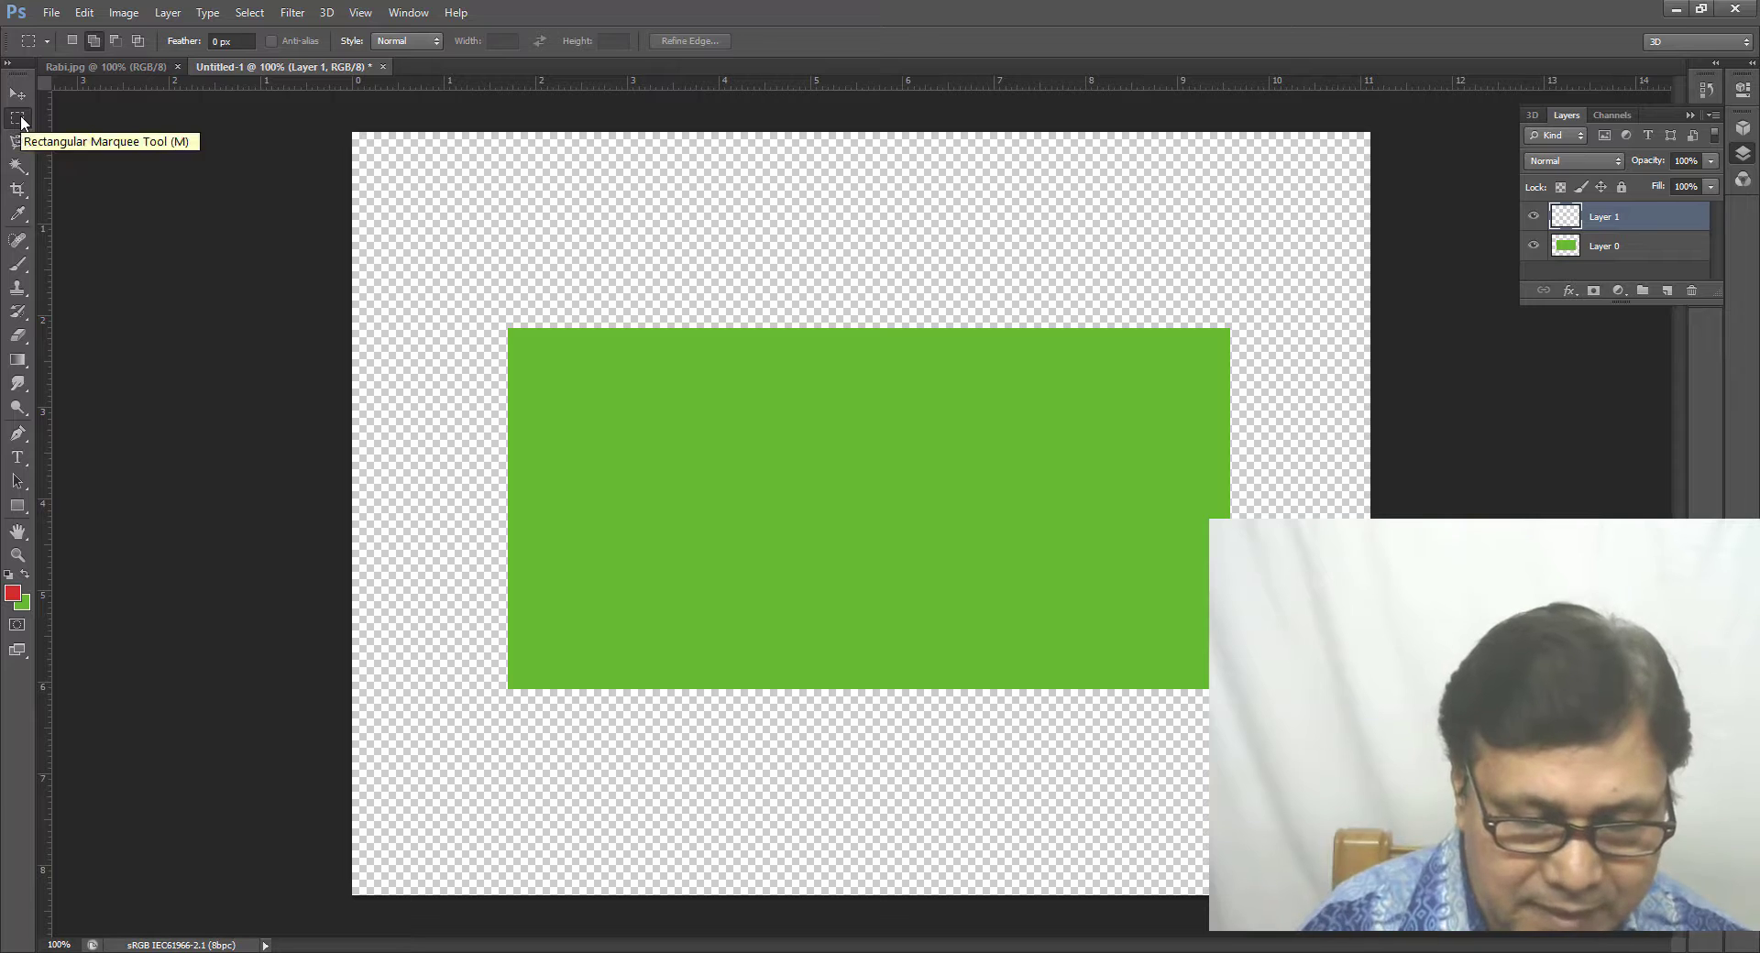
key(shift+m)
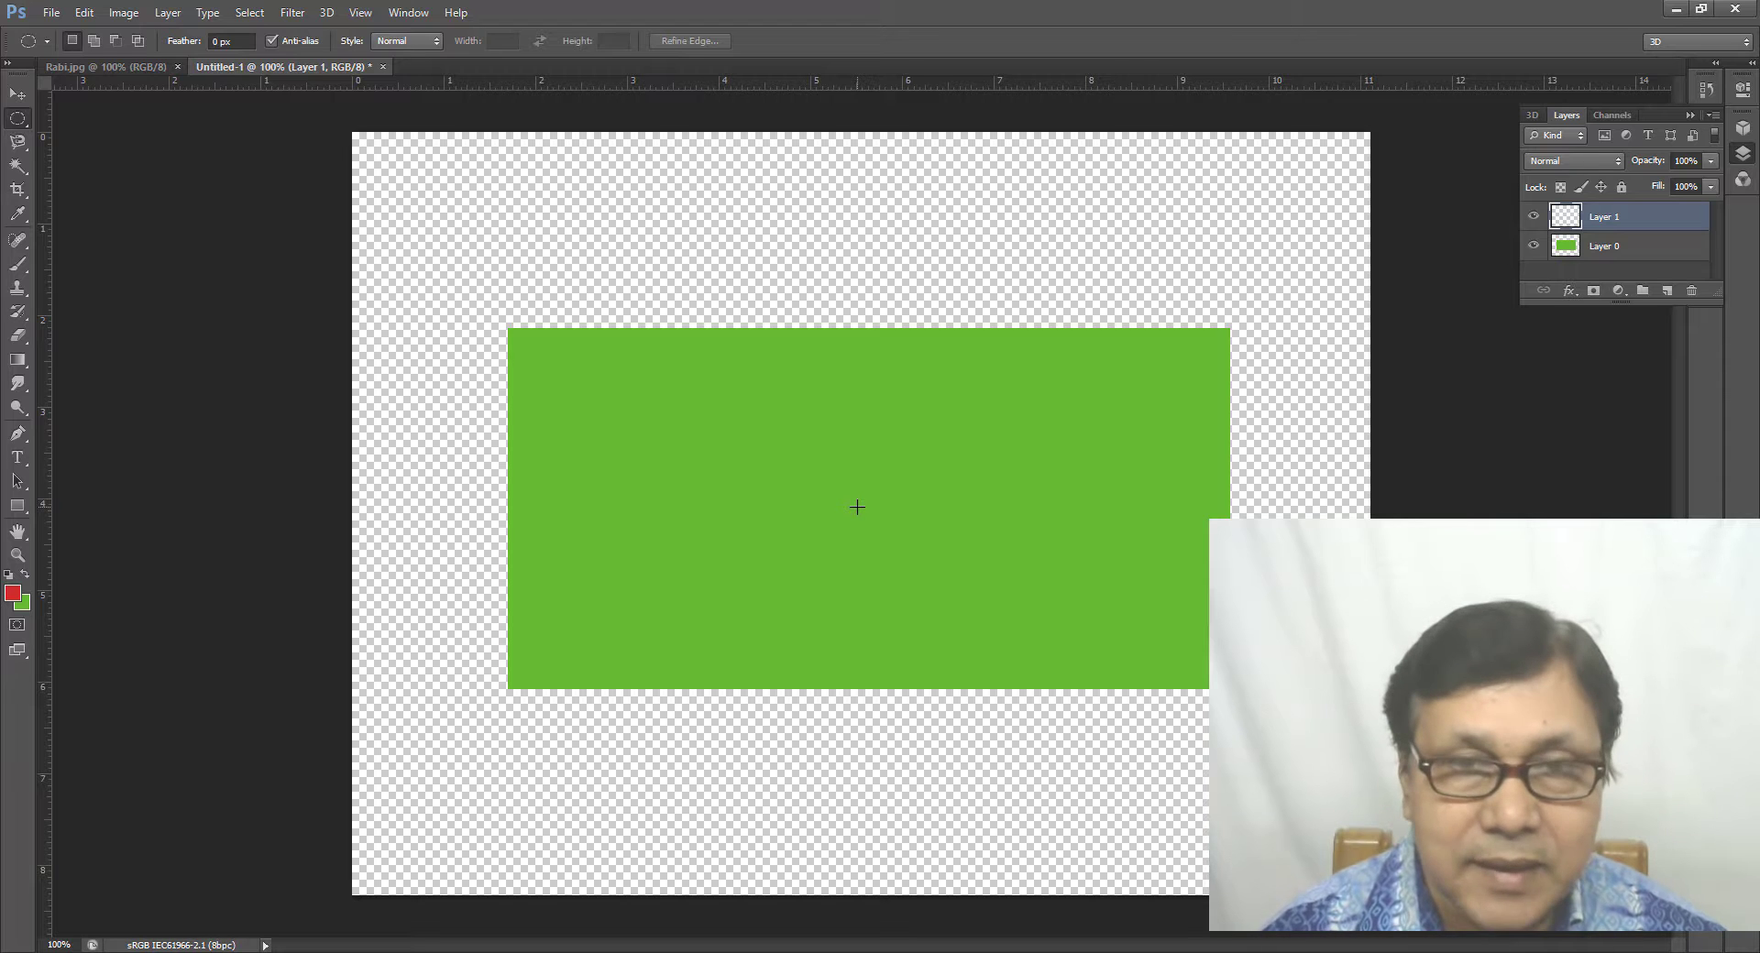
drag(857, 507, 1090, 624)
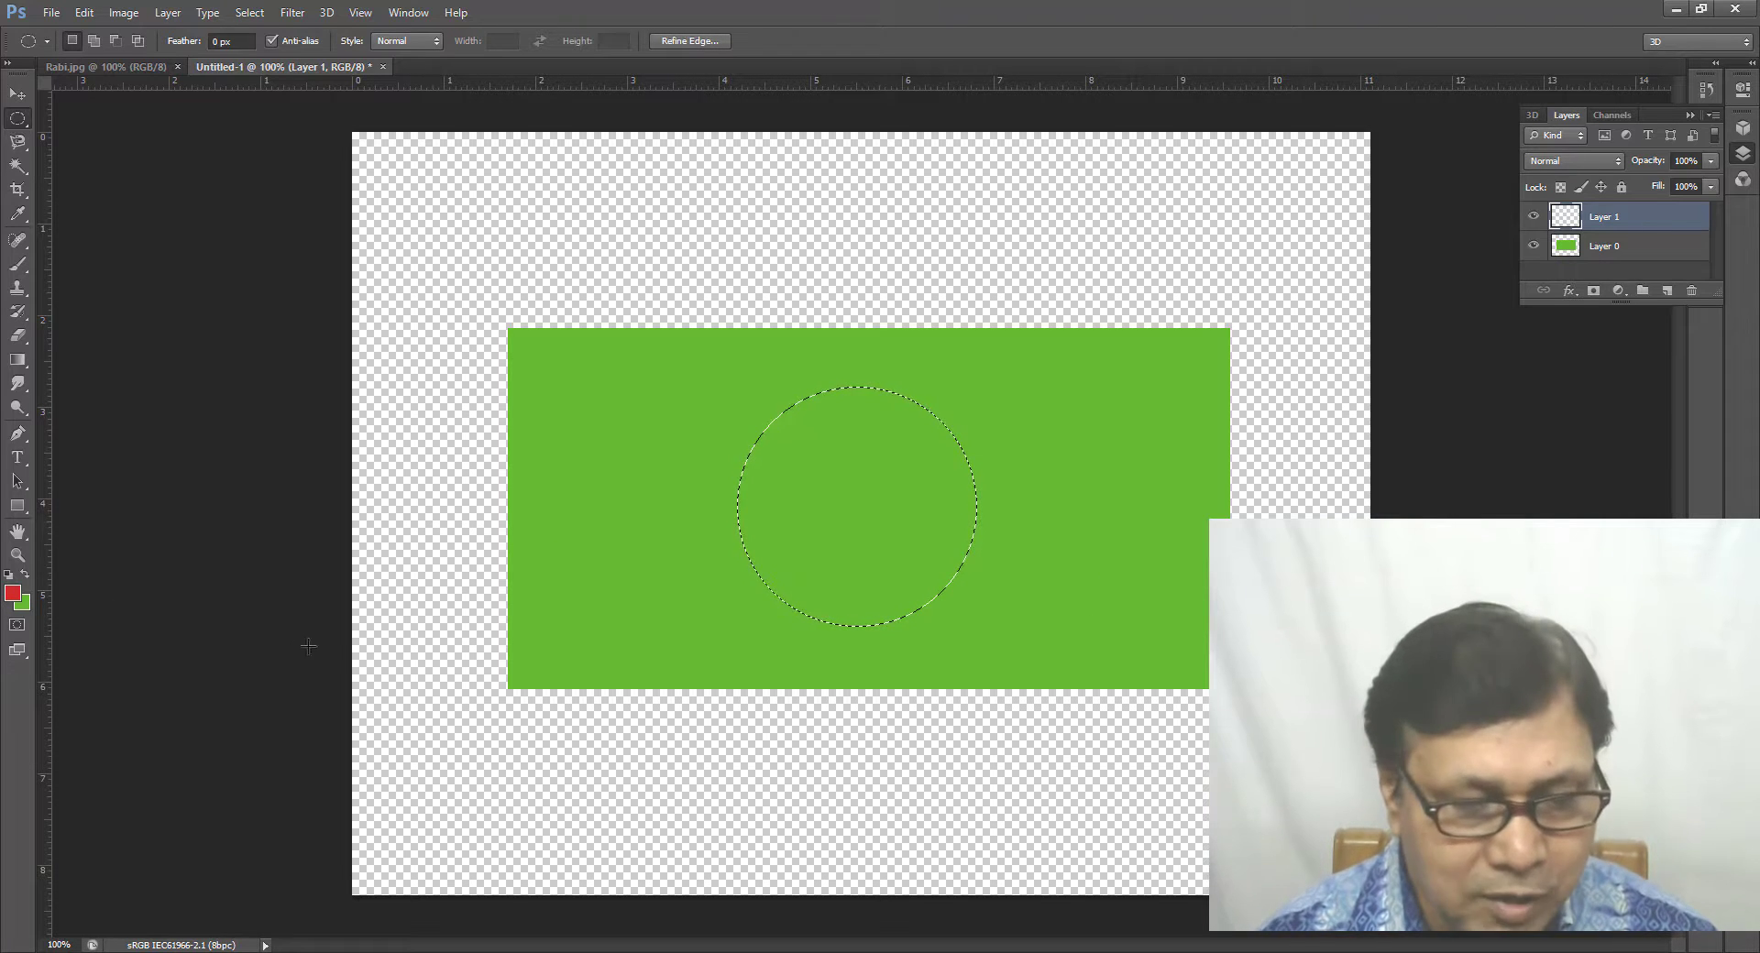
key(alt+BackSpace)
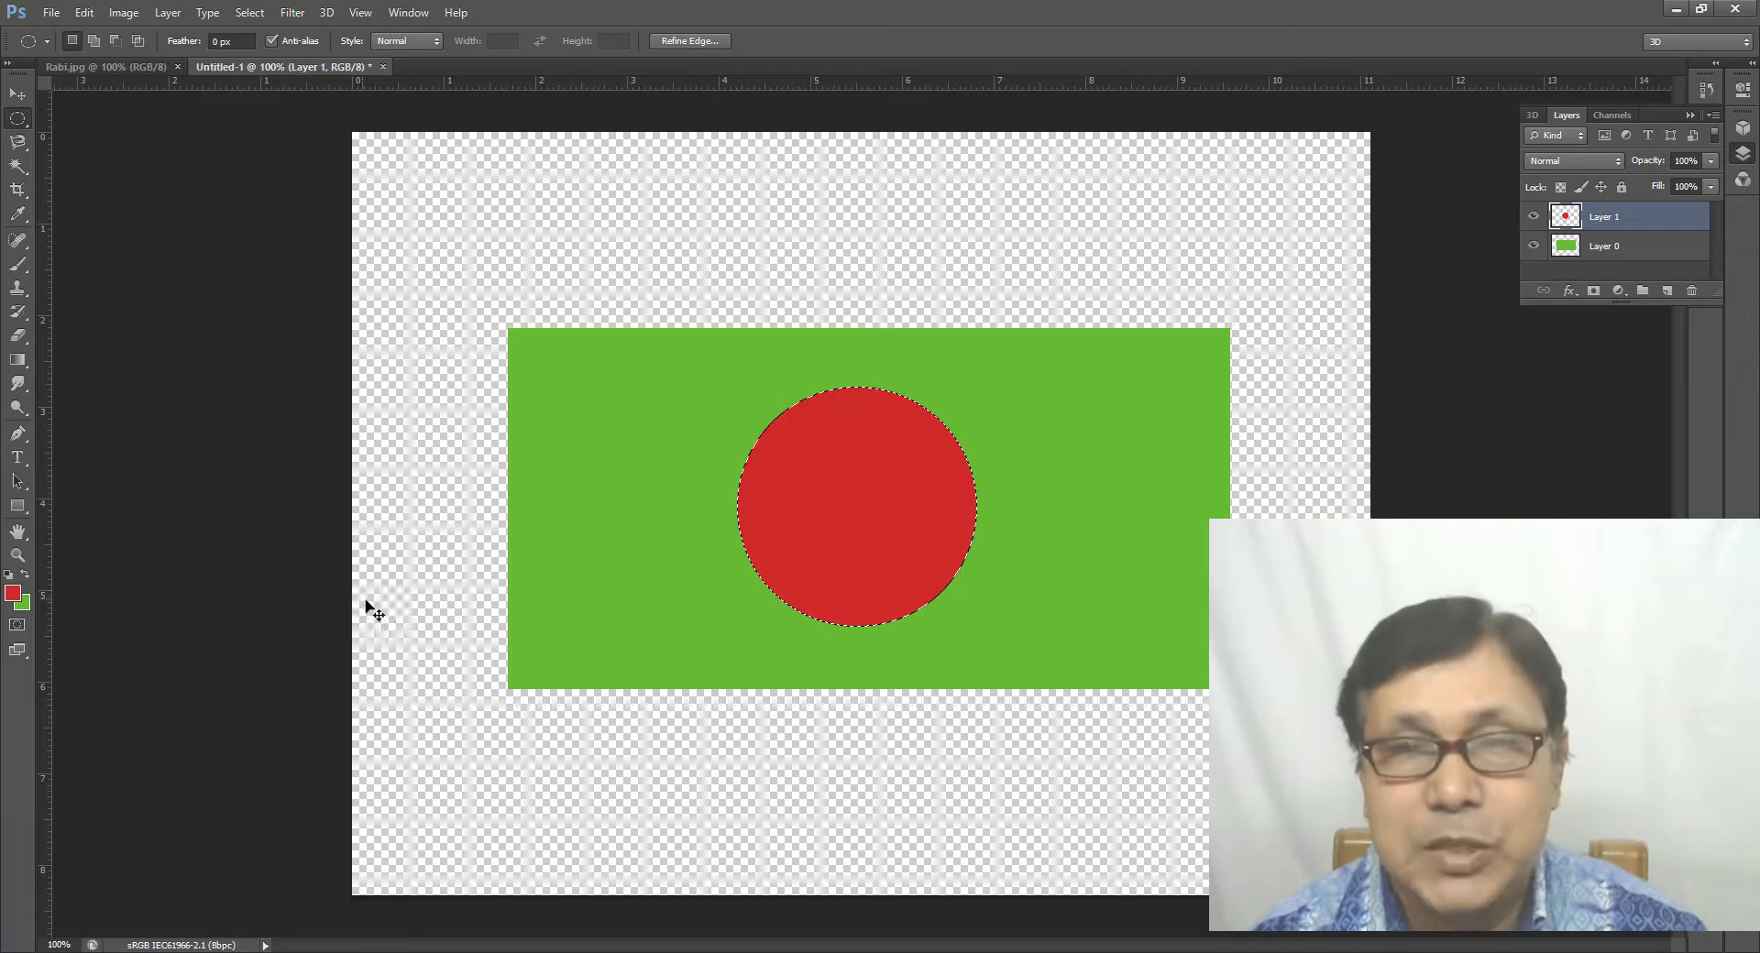
key(ctrl+d)
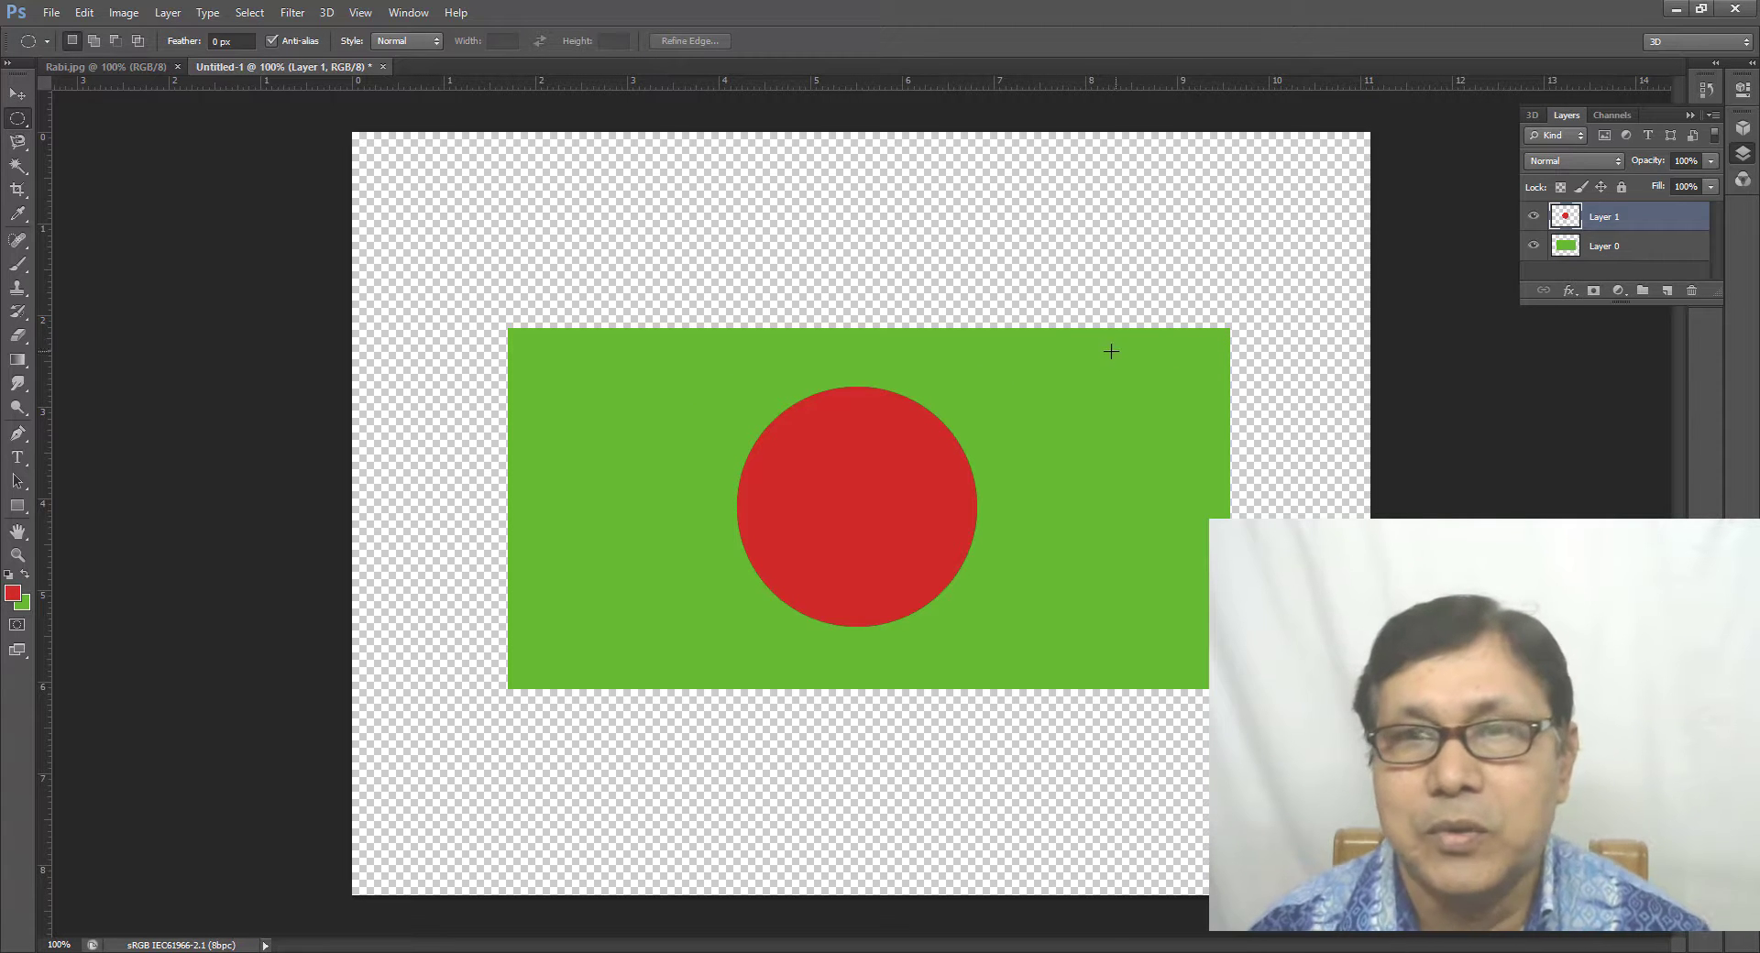
Step: Switch to the Rectangular Marquee Tool and change the foreground color to white
right_click(17, 118)
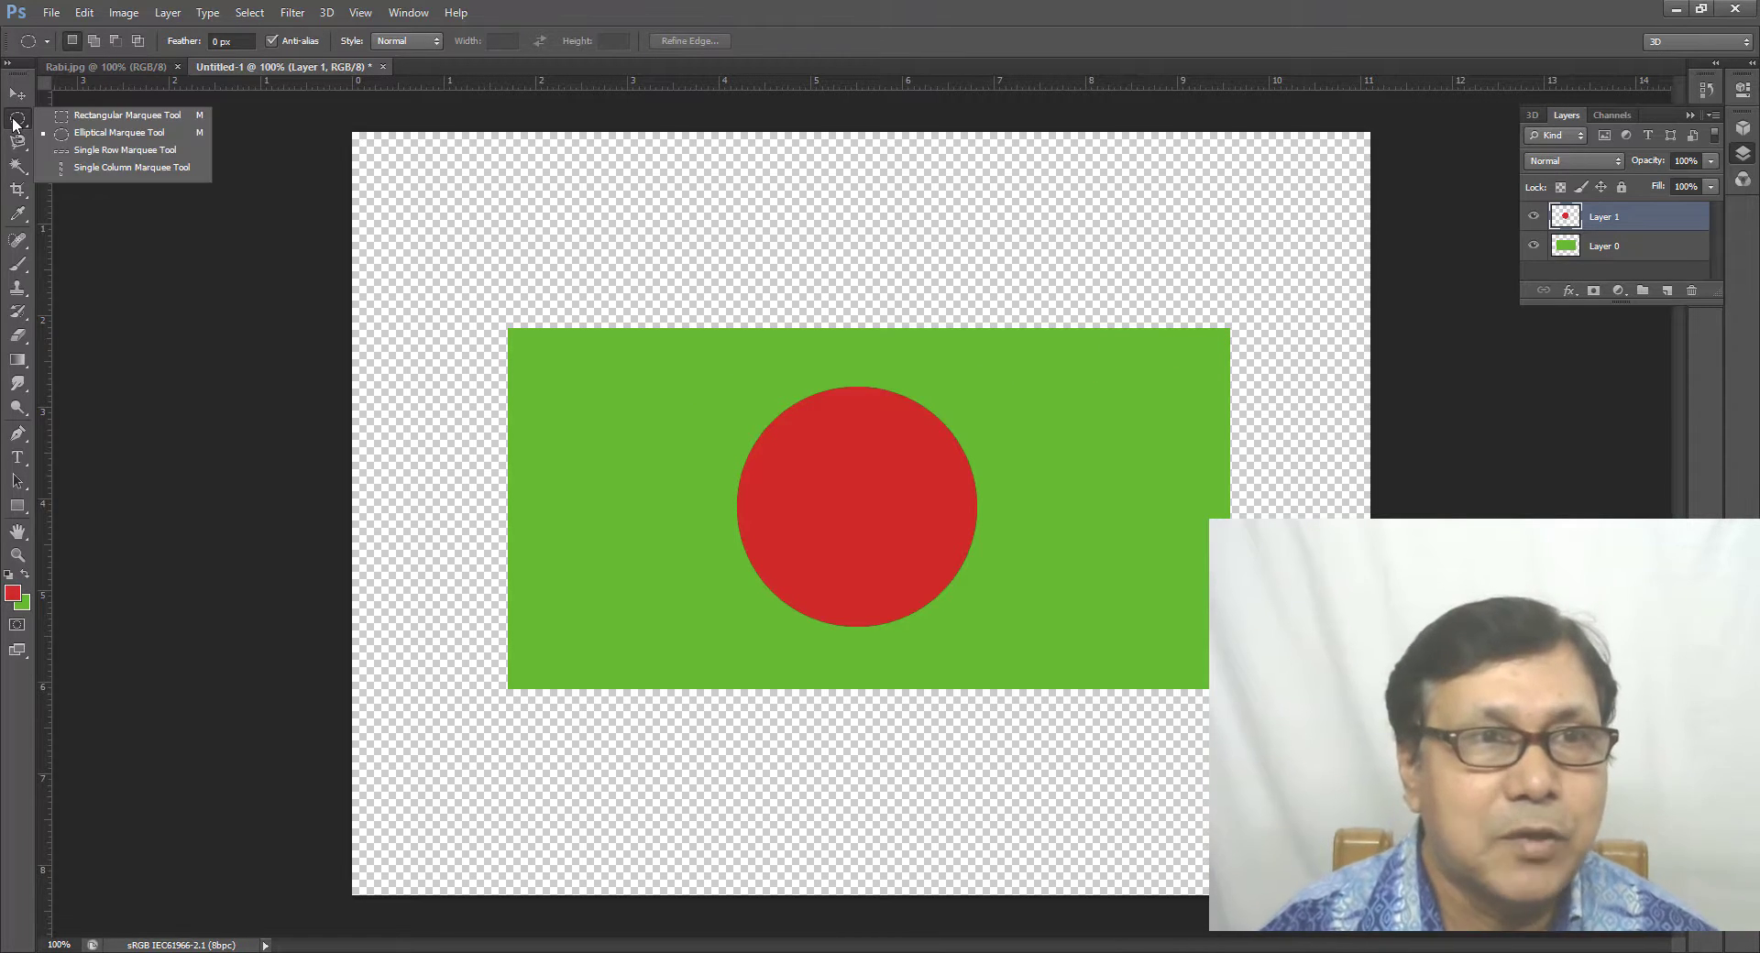
click(147, 117)
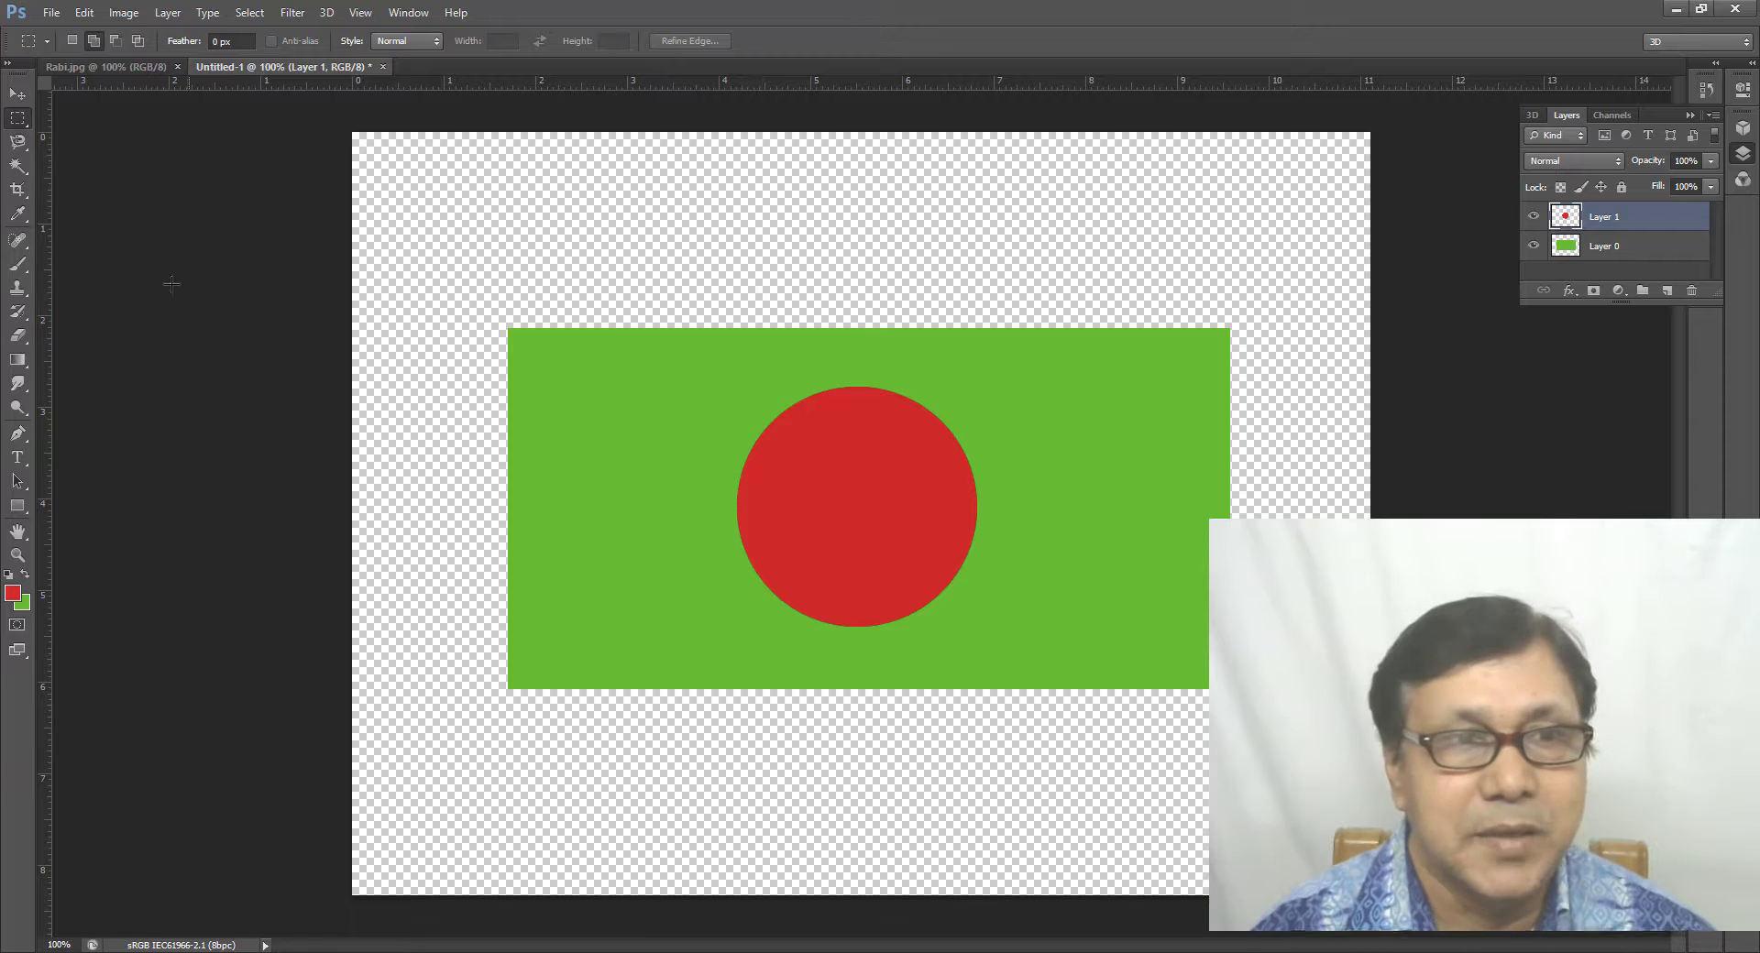
click(13, 596)
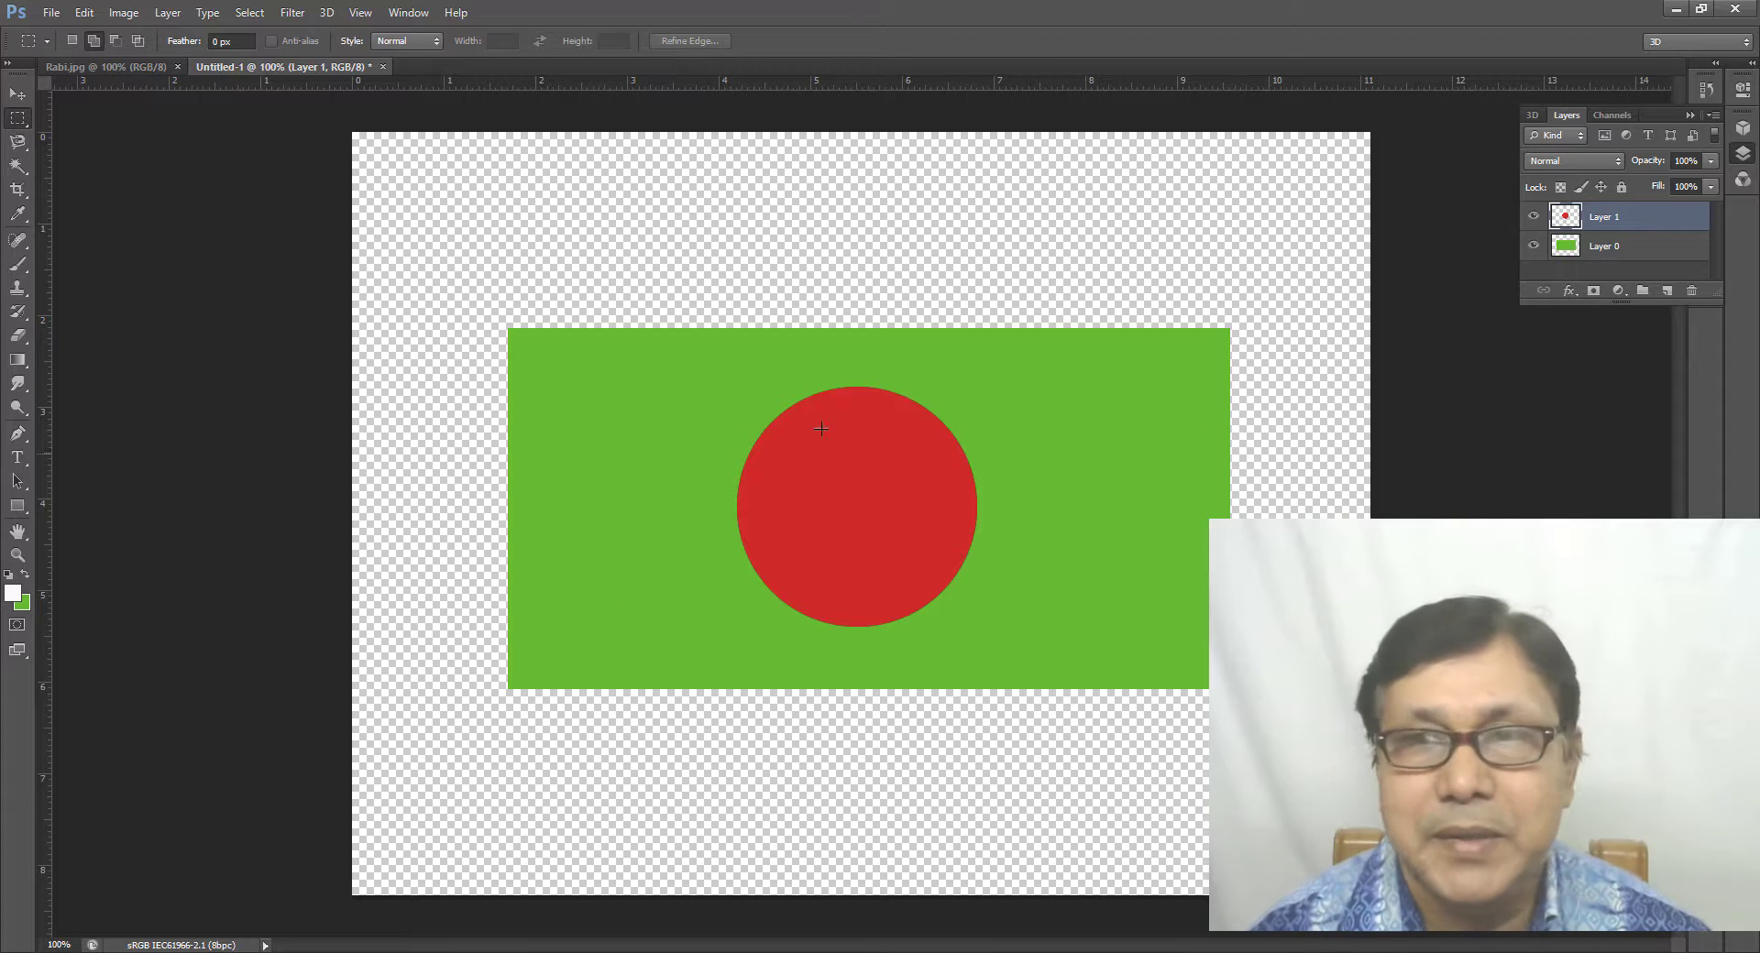
Step: Add a new layer above Layer 1 and fill it with the white foreground color
key(ctrl+shift+n)
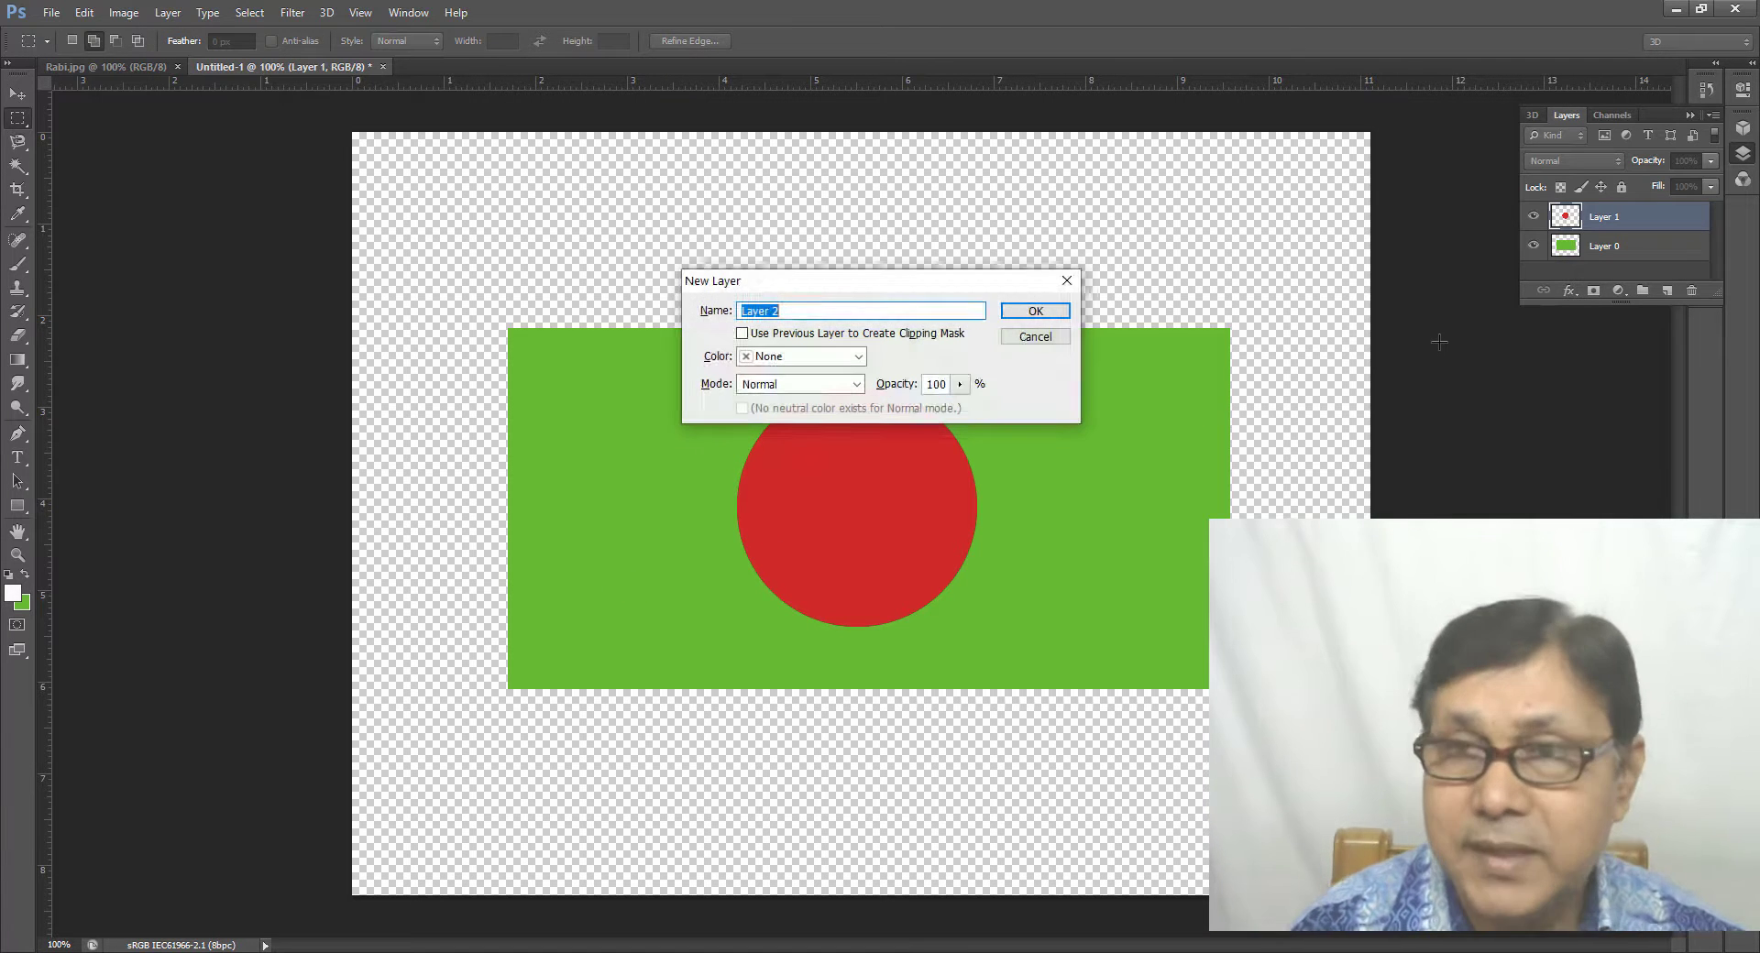
key(Return)
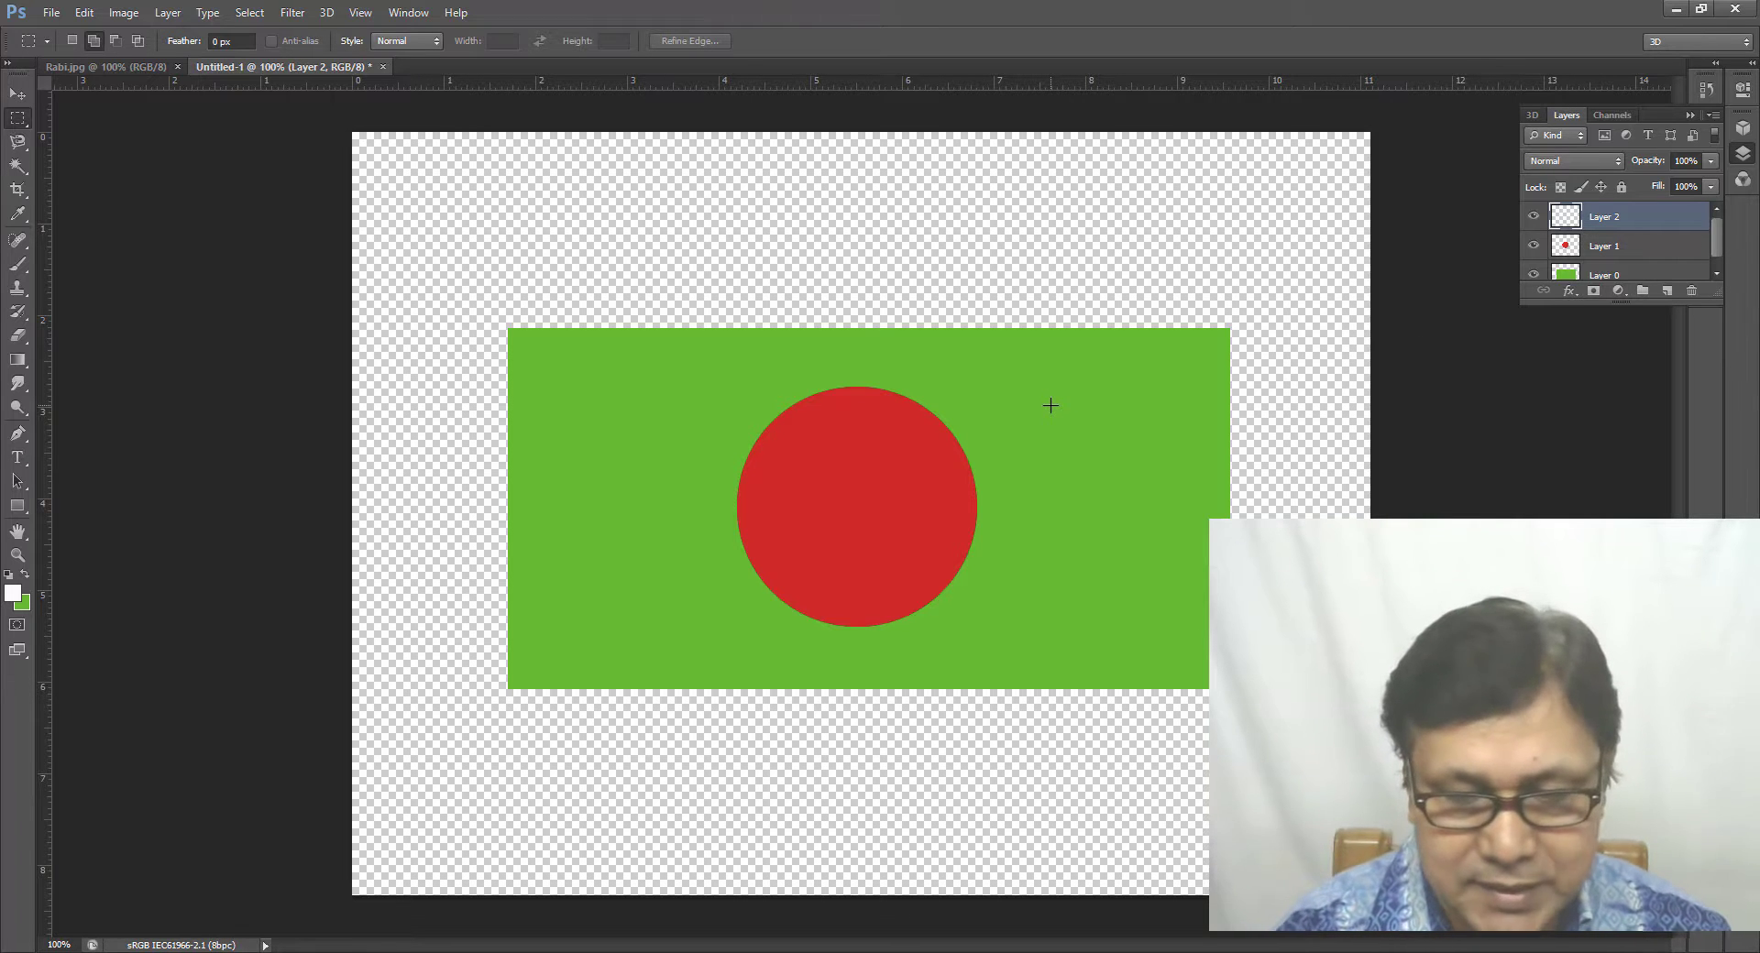
key(alt+BackSpace)
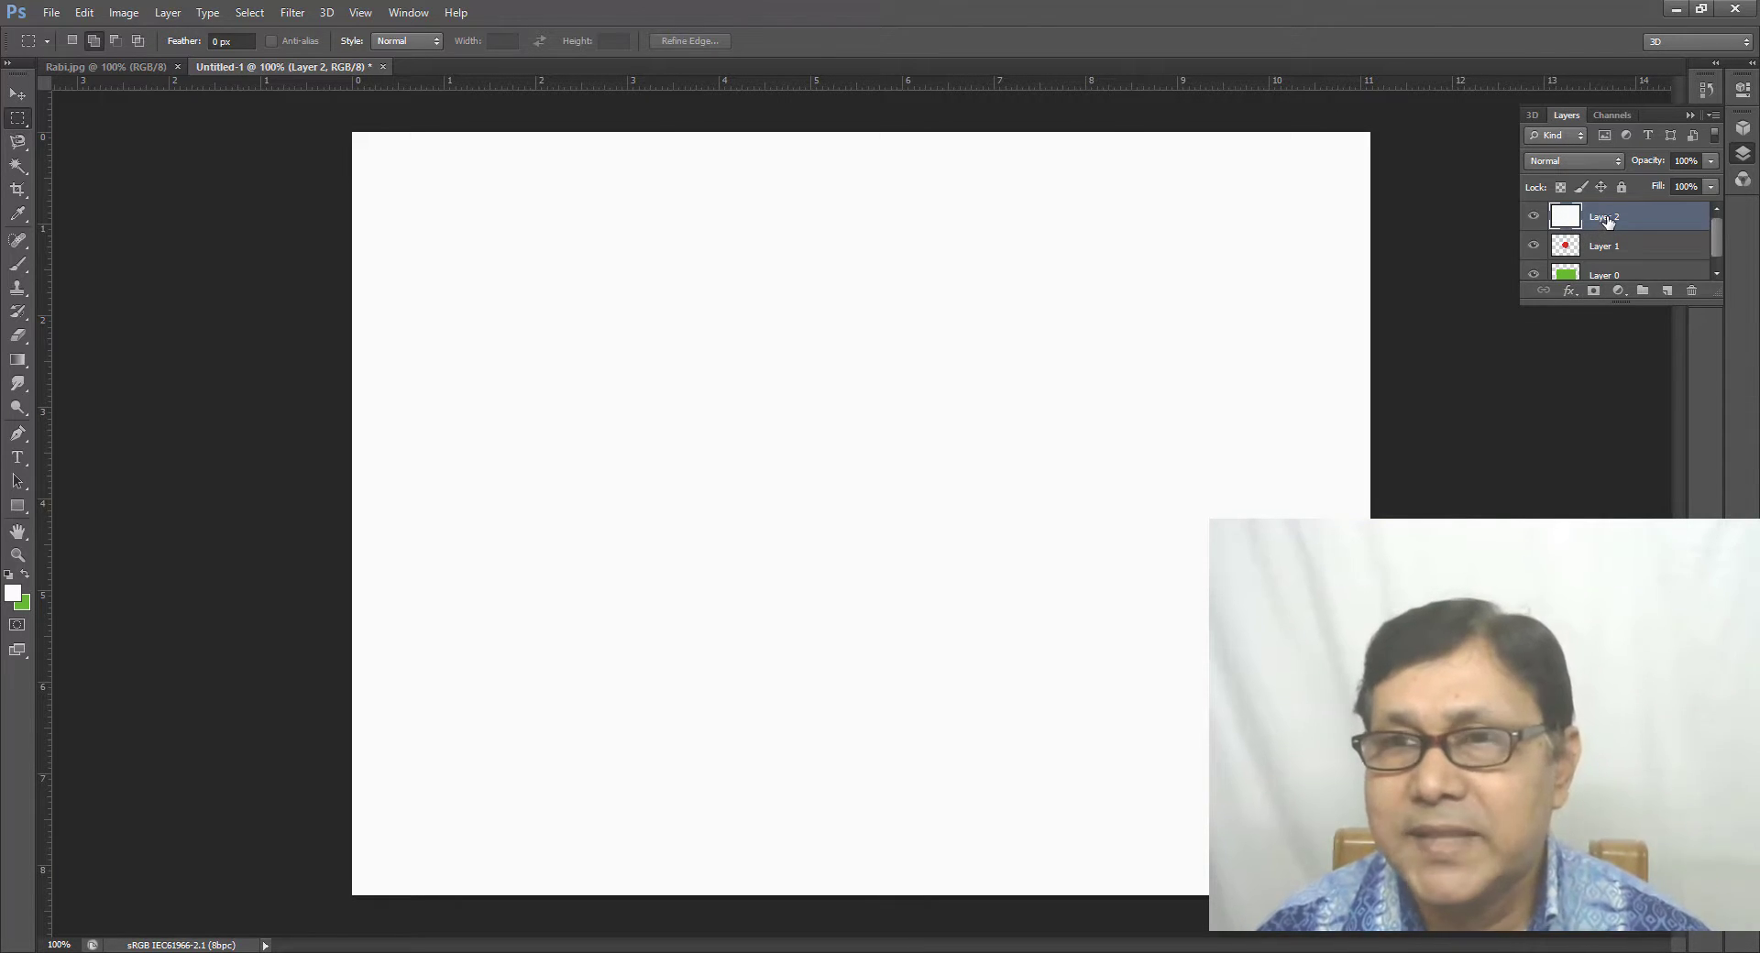
mouse_move(1608, 221)
mouse_down()
mouse_move(1615, 280)
mouse_move(1606, 203)
mouse_up()
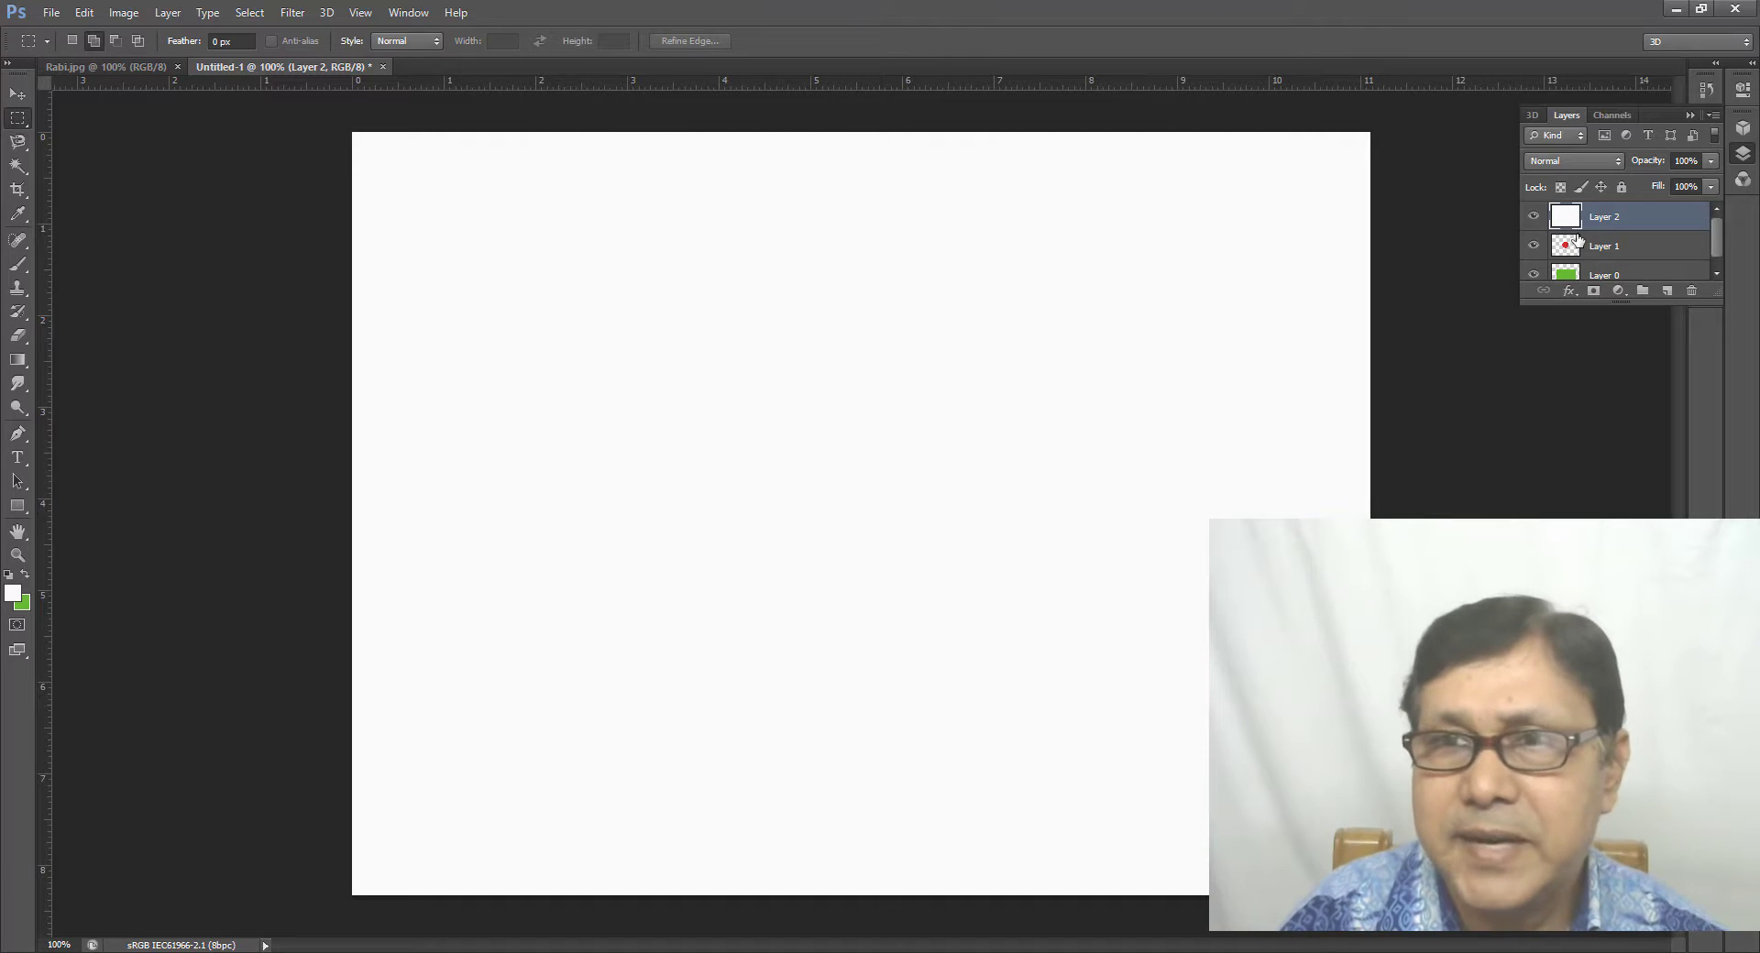
Step: Send the white Layer 2 to the bottom of the layer stack, beneath Layer 0
key(ctrl+bracketleft)
key(ctrl+bracketleft)
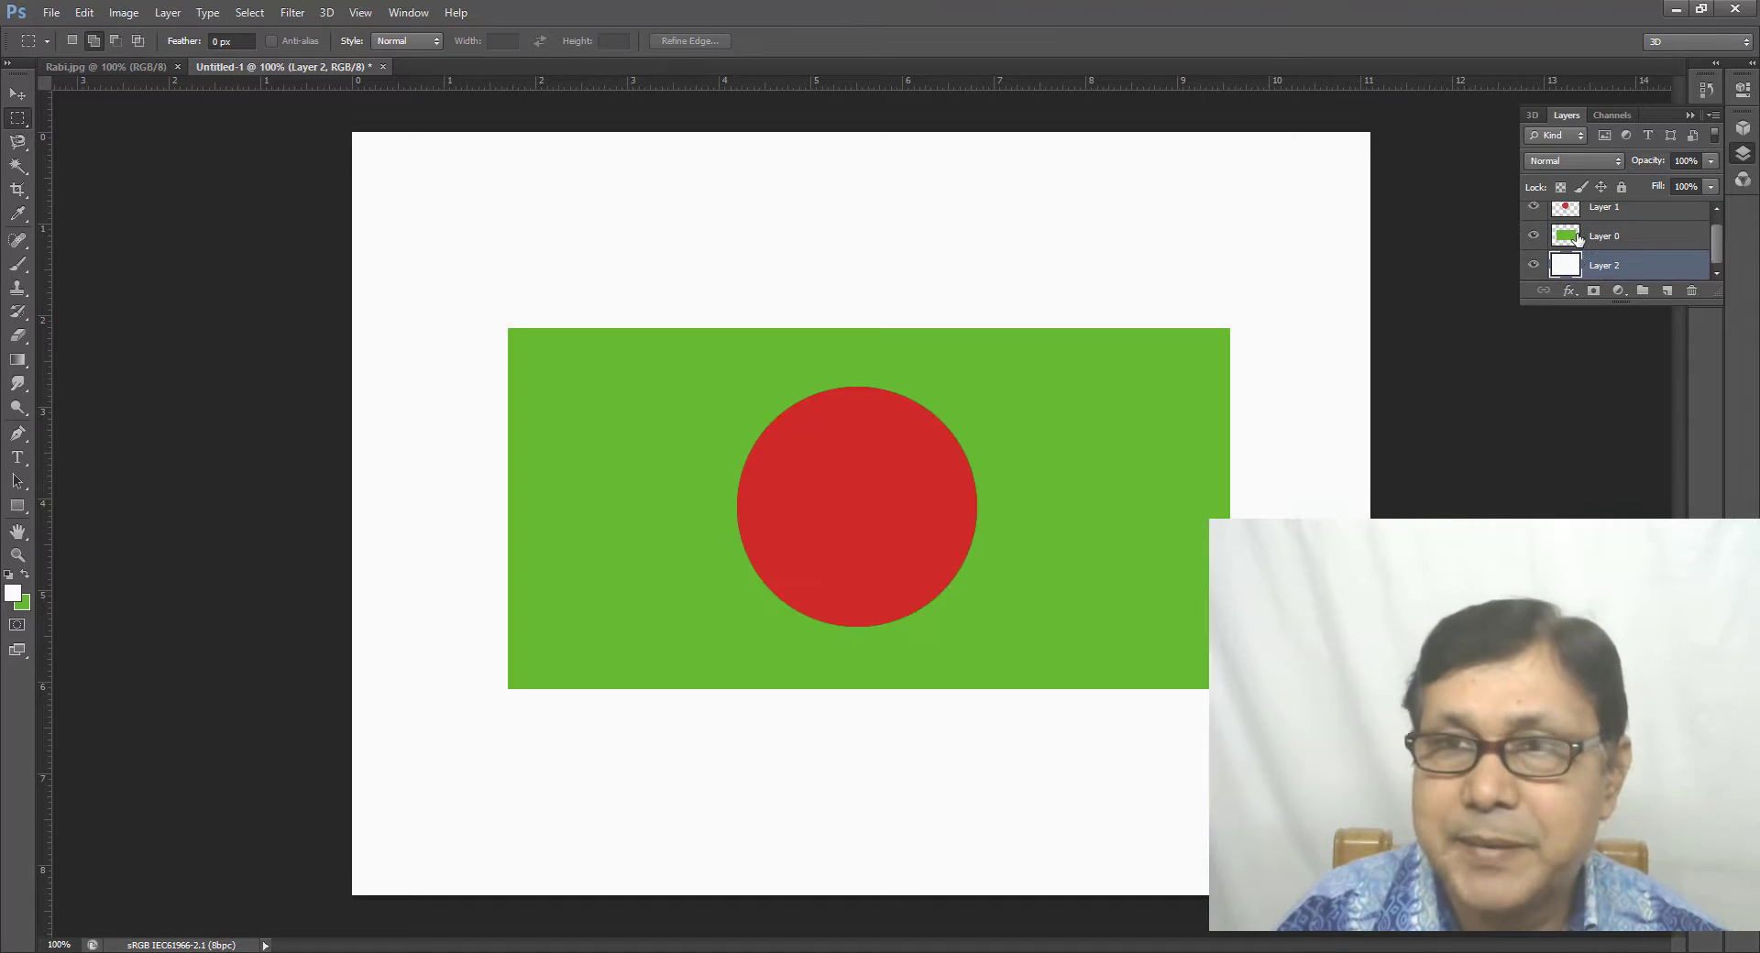
key(ctrl+bracketright)
key(ctrl+bracketright)
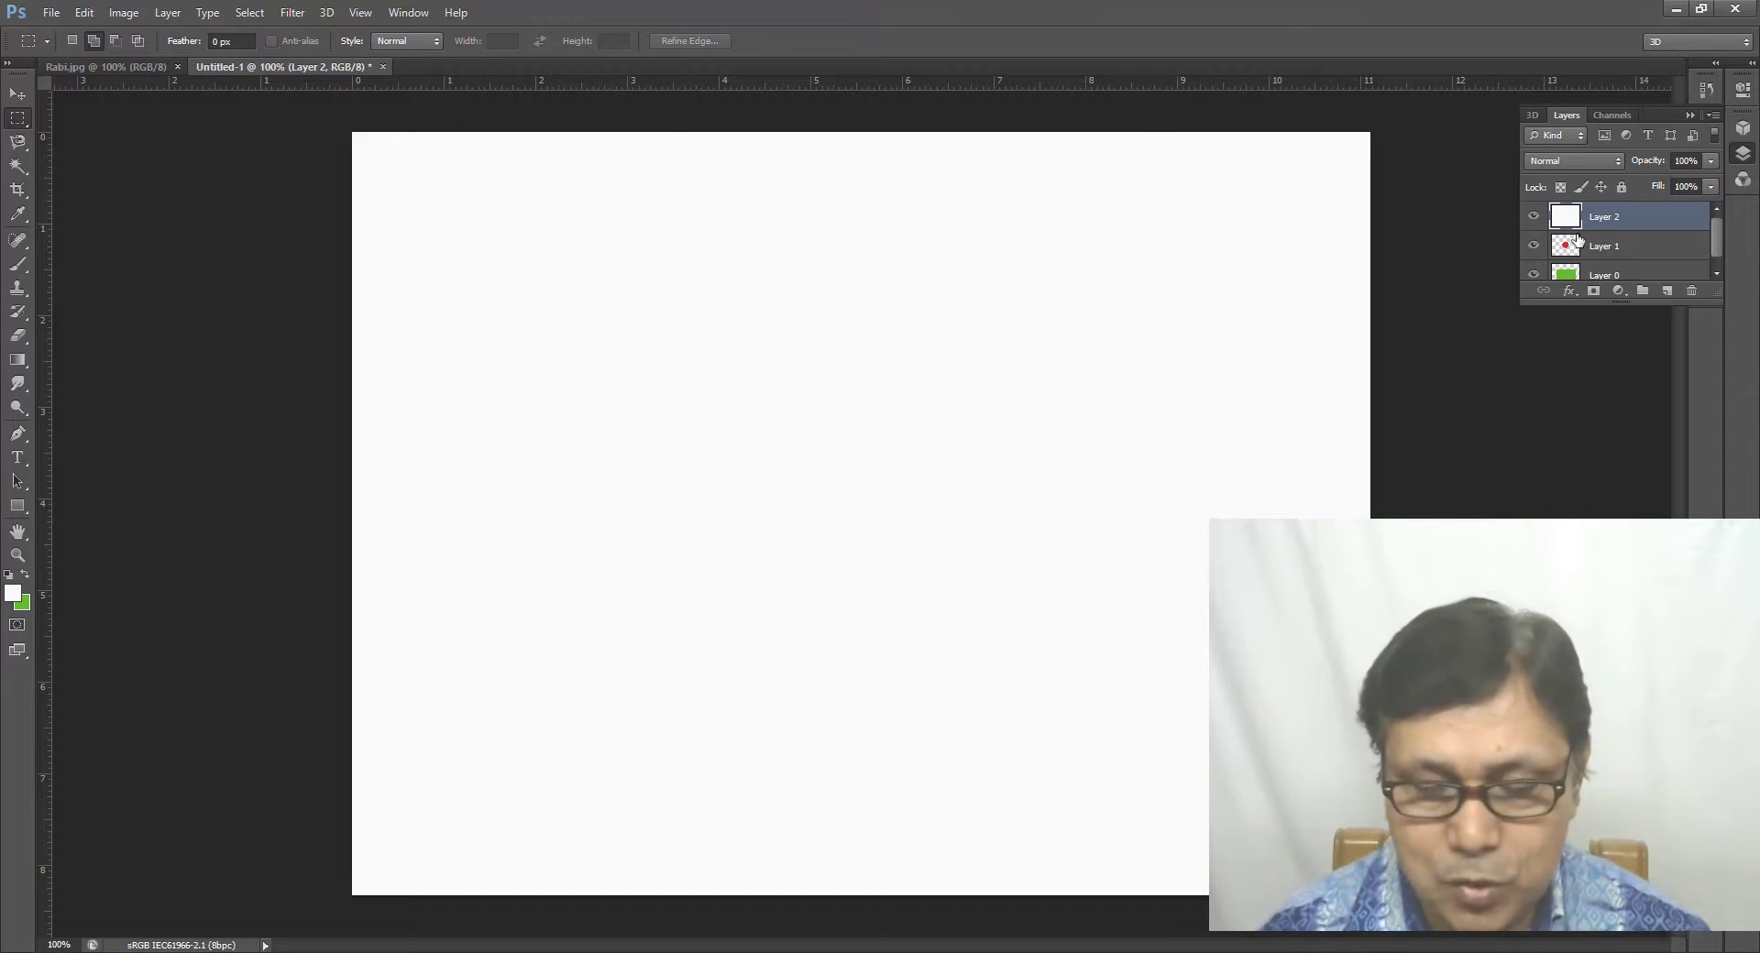
key(ctrl+bracketleft)
key(ctrl+bracketleft)
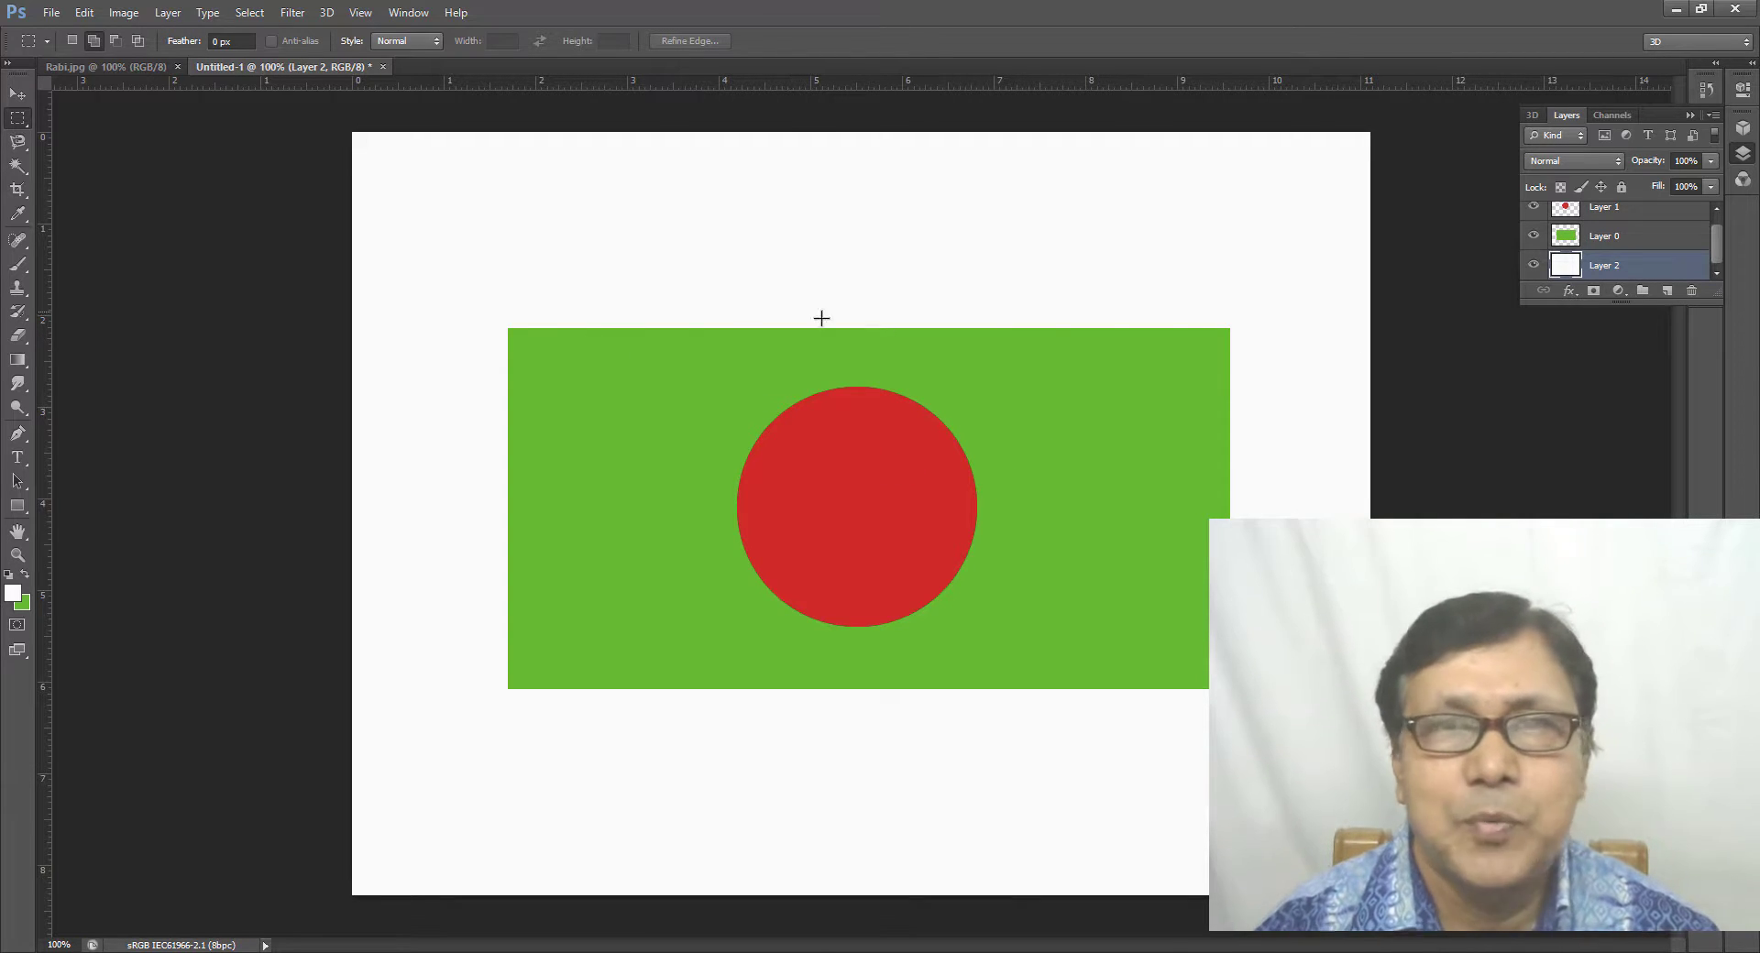
Step: Hide Layer 1 and Layer 0 so that only the white layer is shown
click(1596, 214)
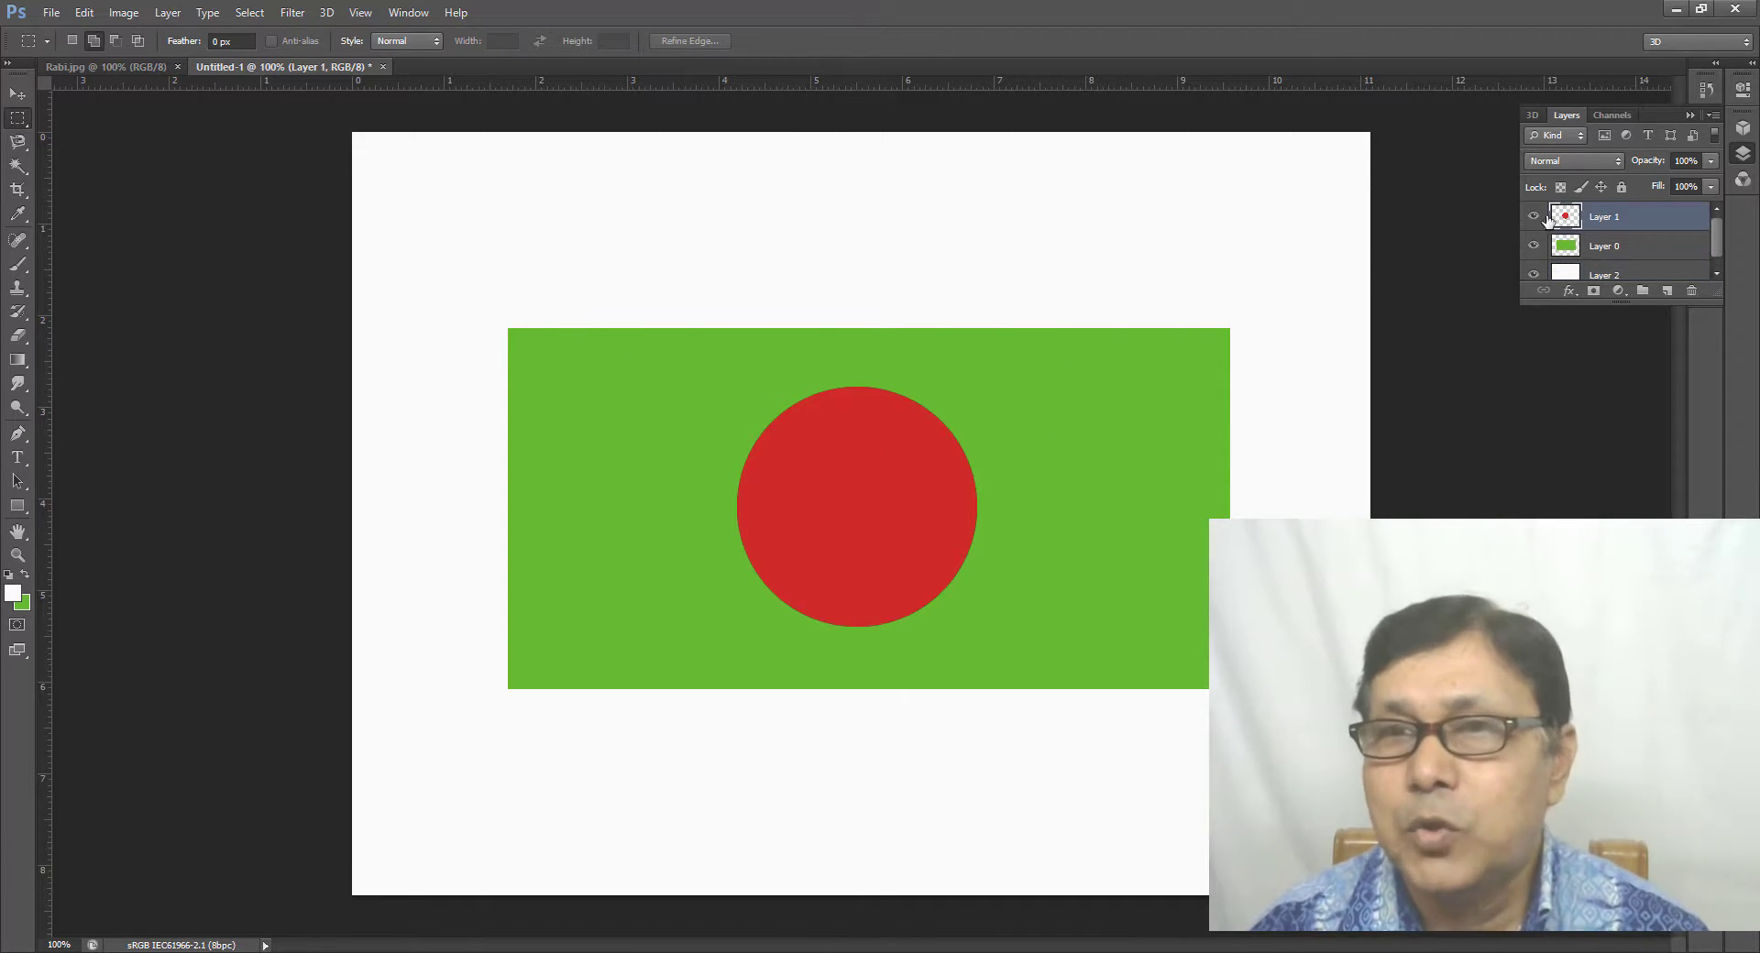
click(1533, 216)
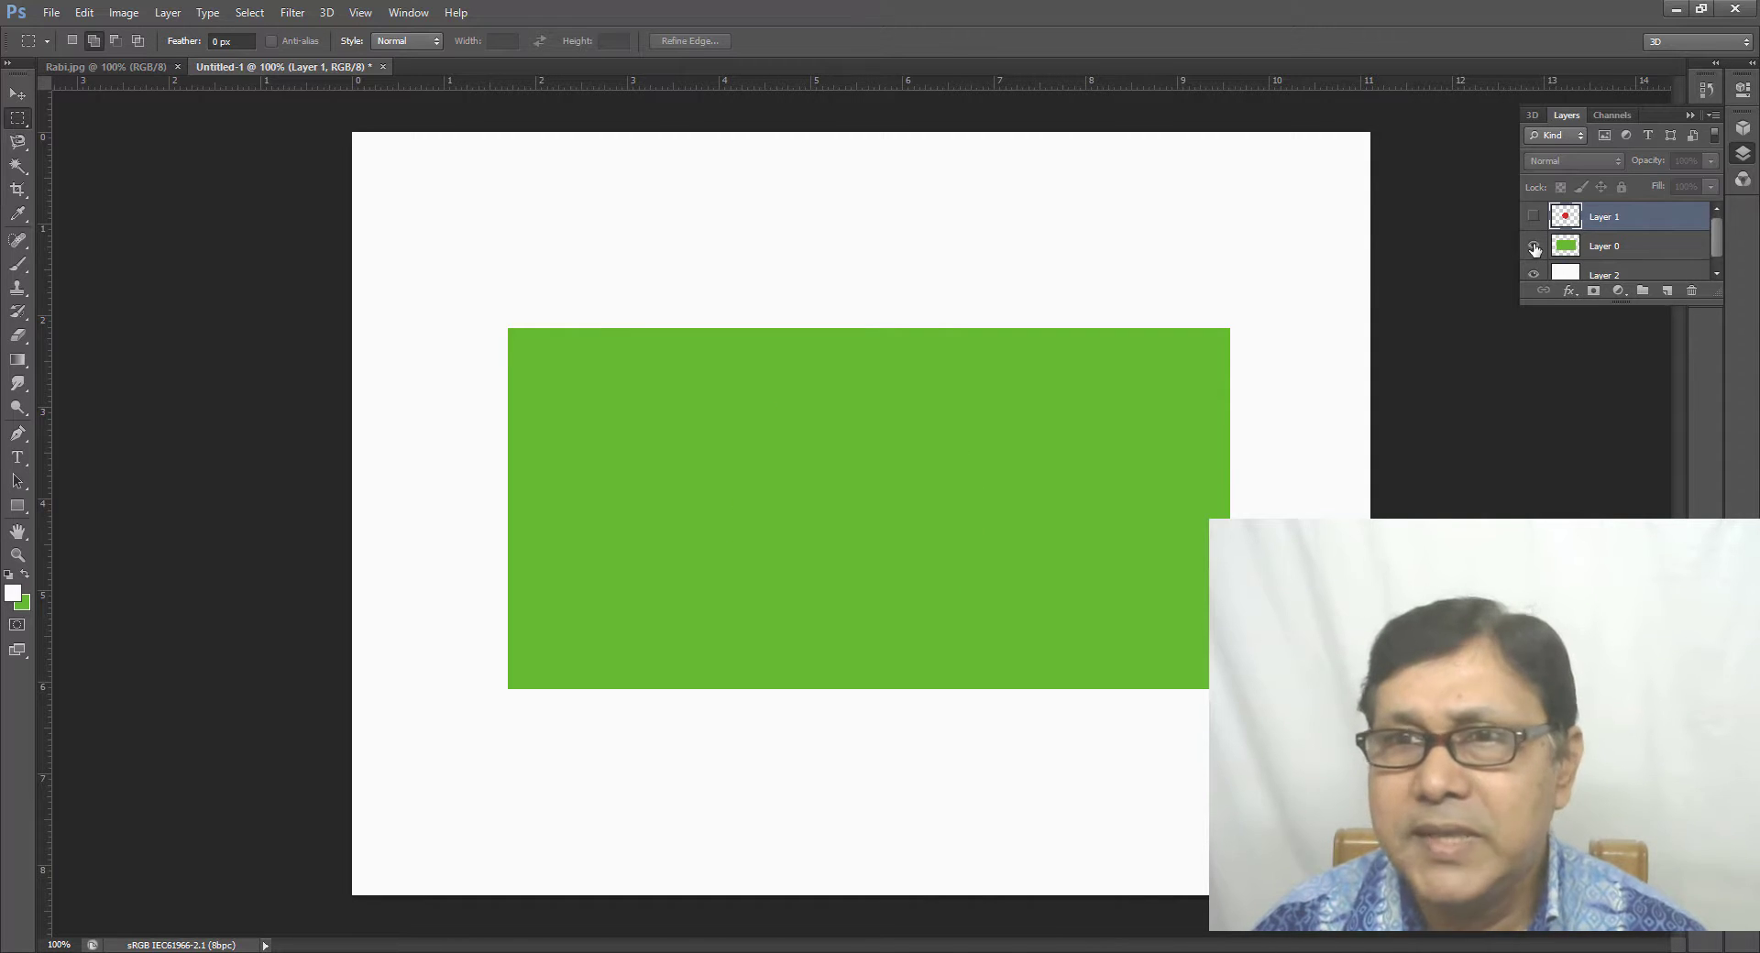
click(1533, 246)
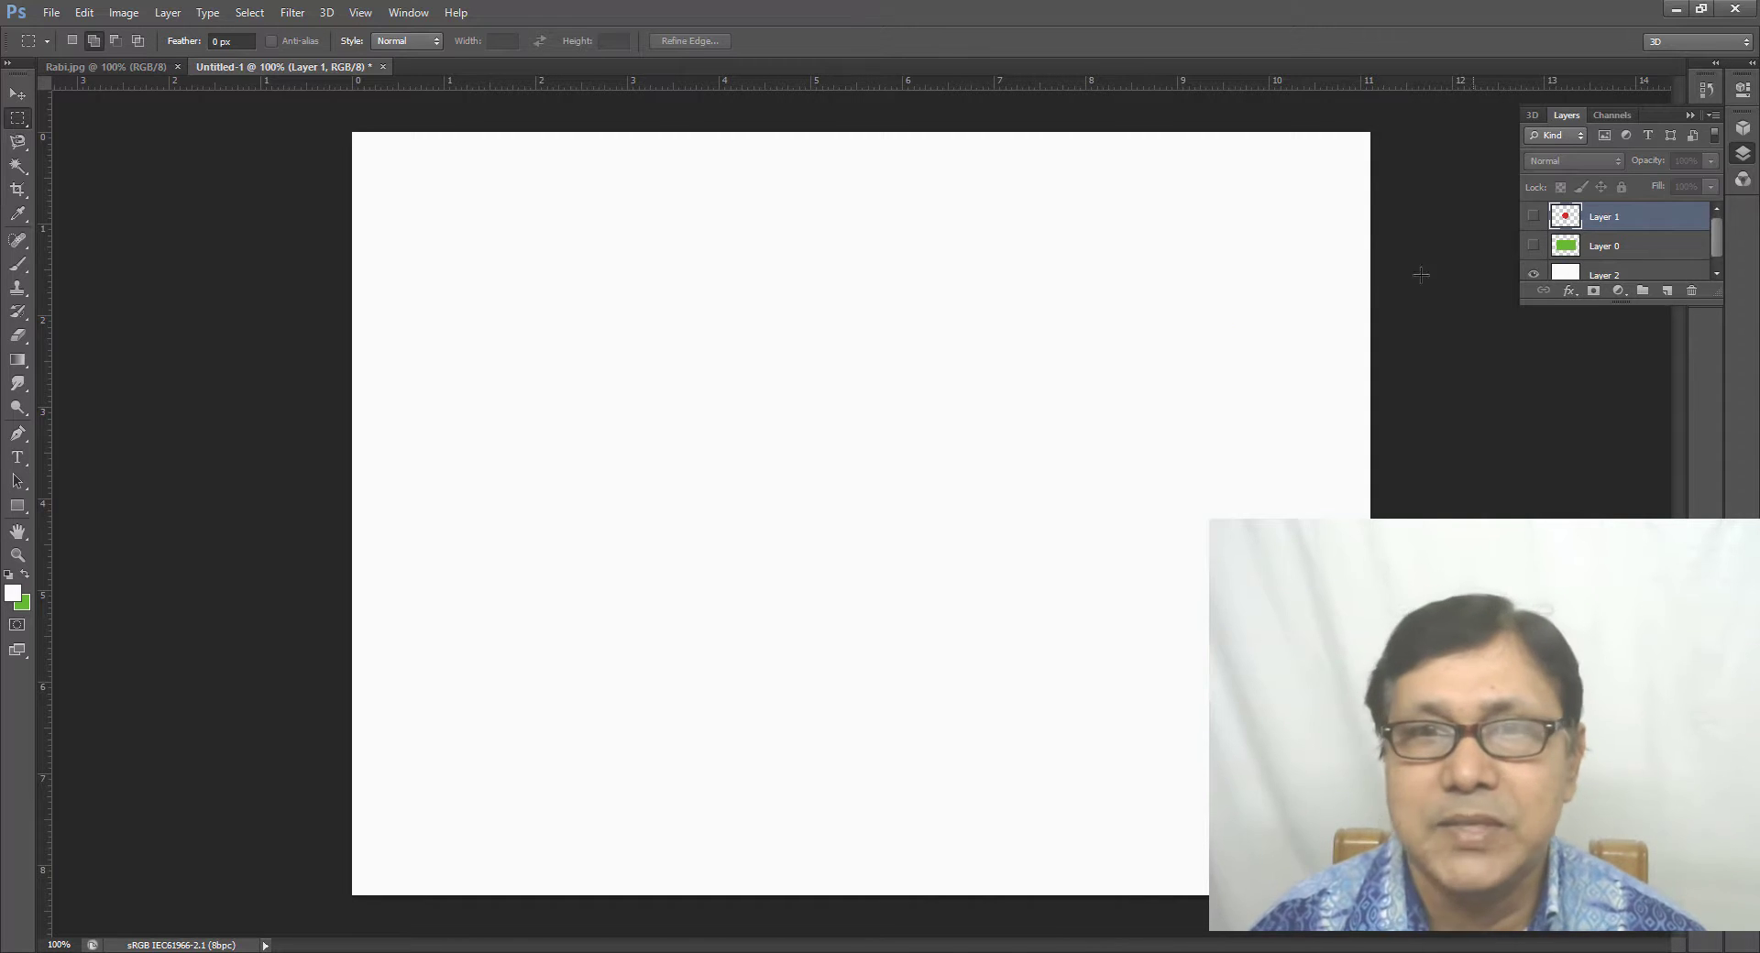
Step: Select a single pixel row across the upper part of the canvas with the Single Row Marquee Tool
right_click(19, 120)
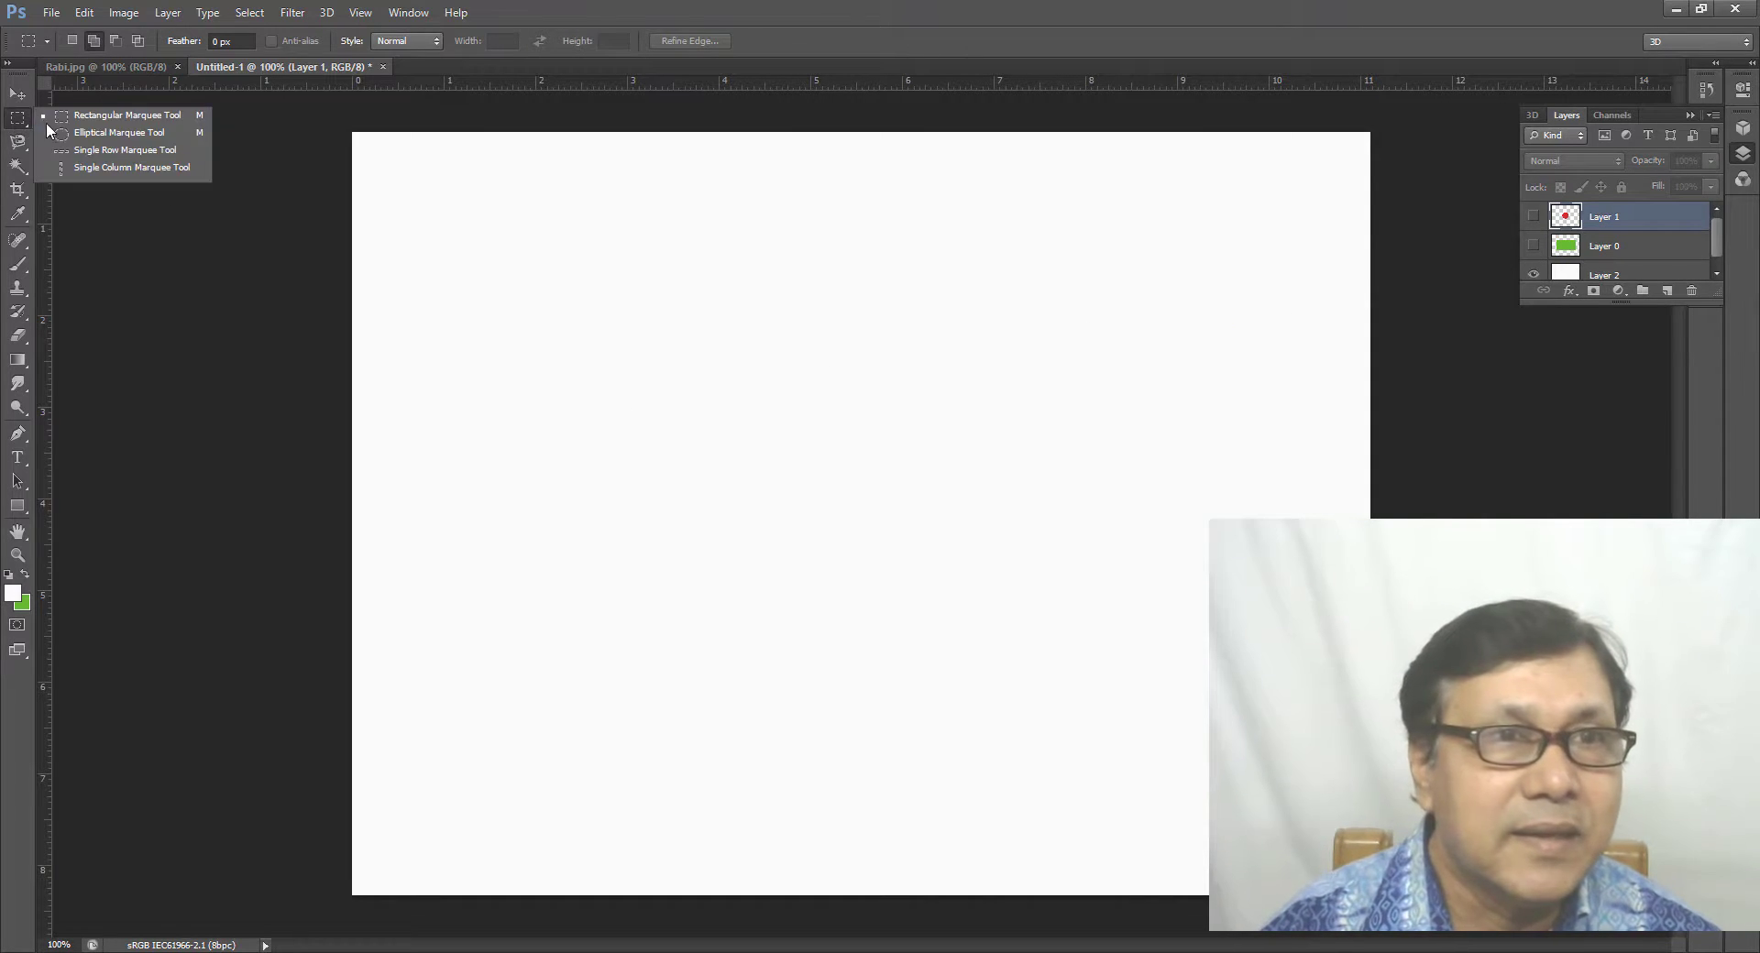
click(156, 152)
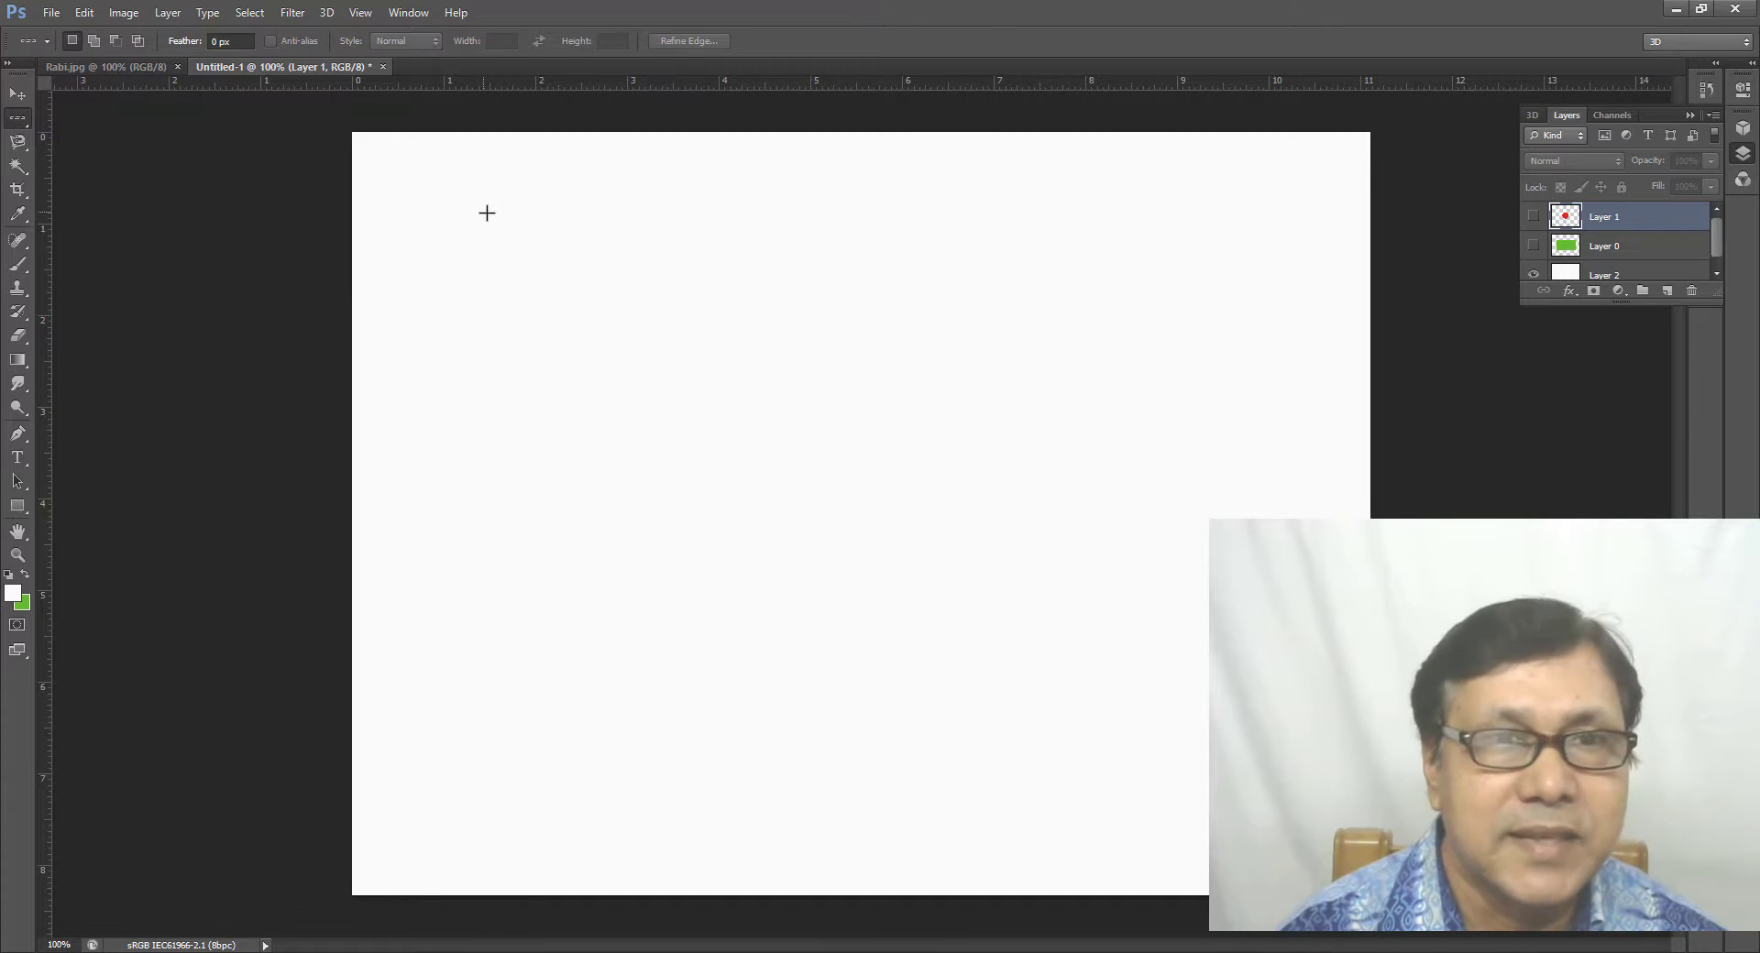
click(621, 199)
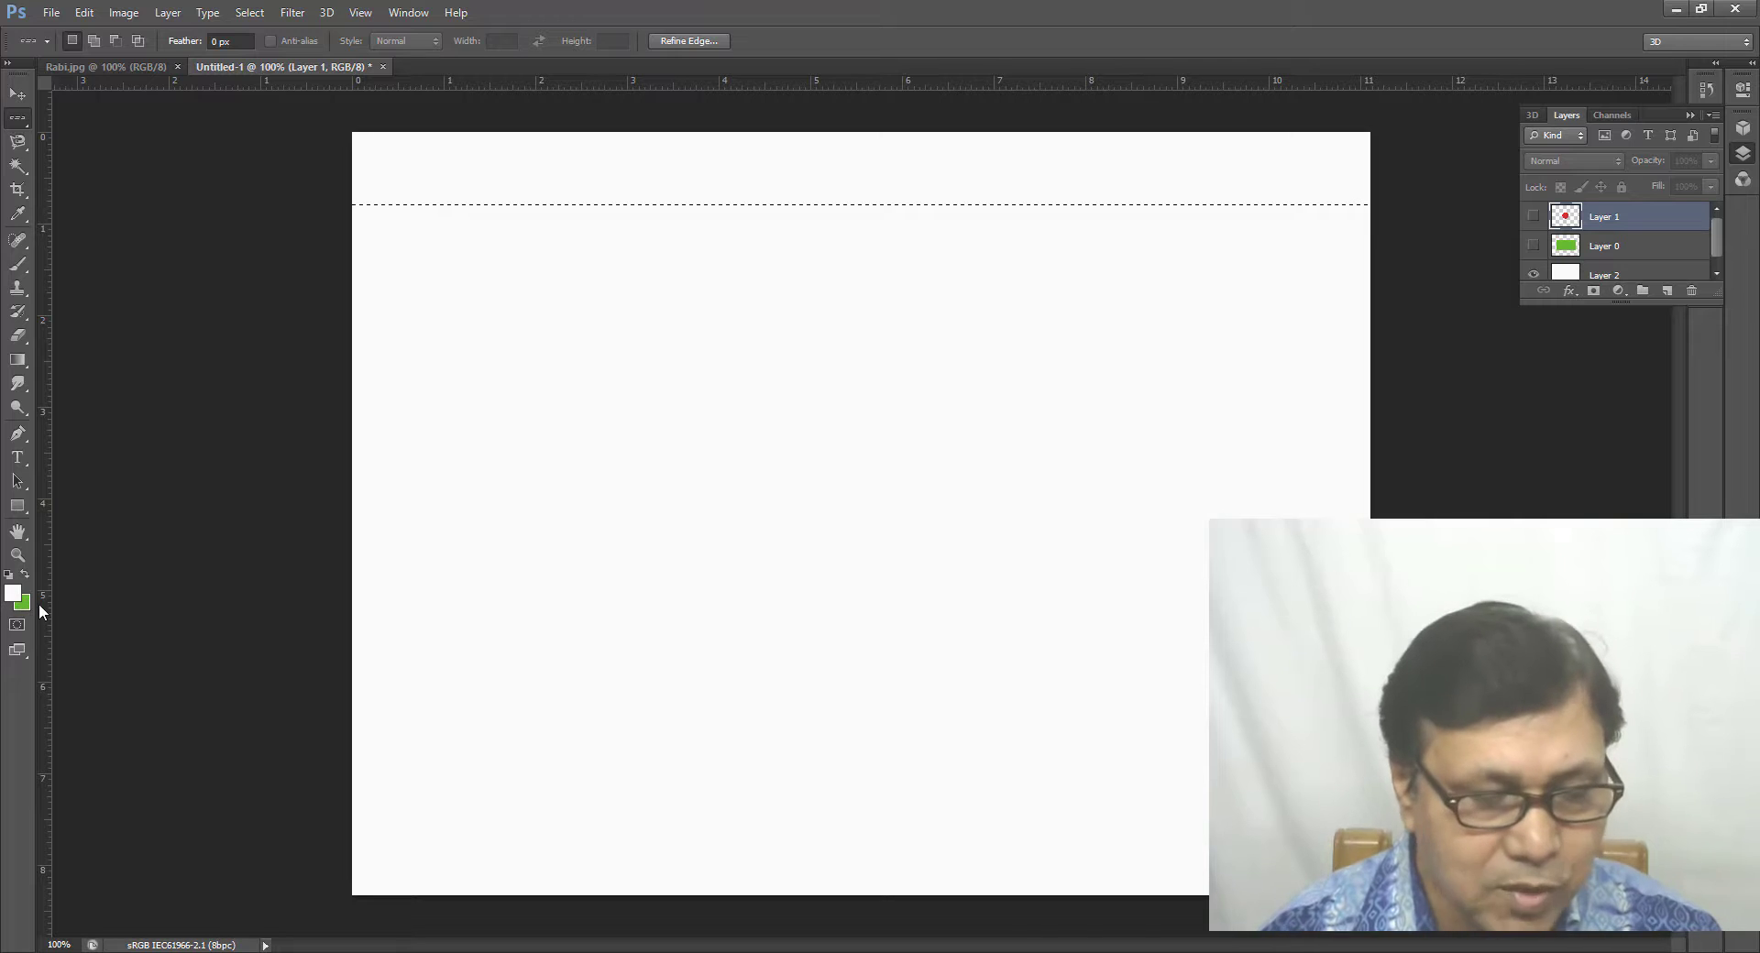
Step: Swap the foreground and background colors, and set the foreground color to bright red (fc0303)
key(x)
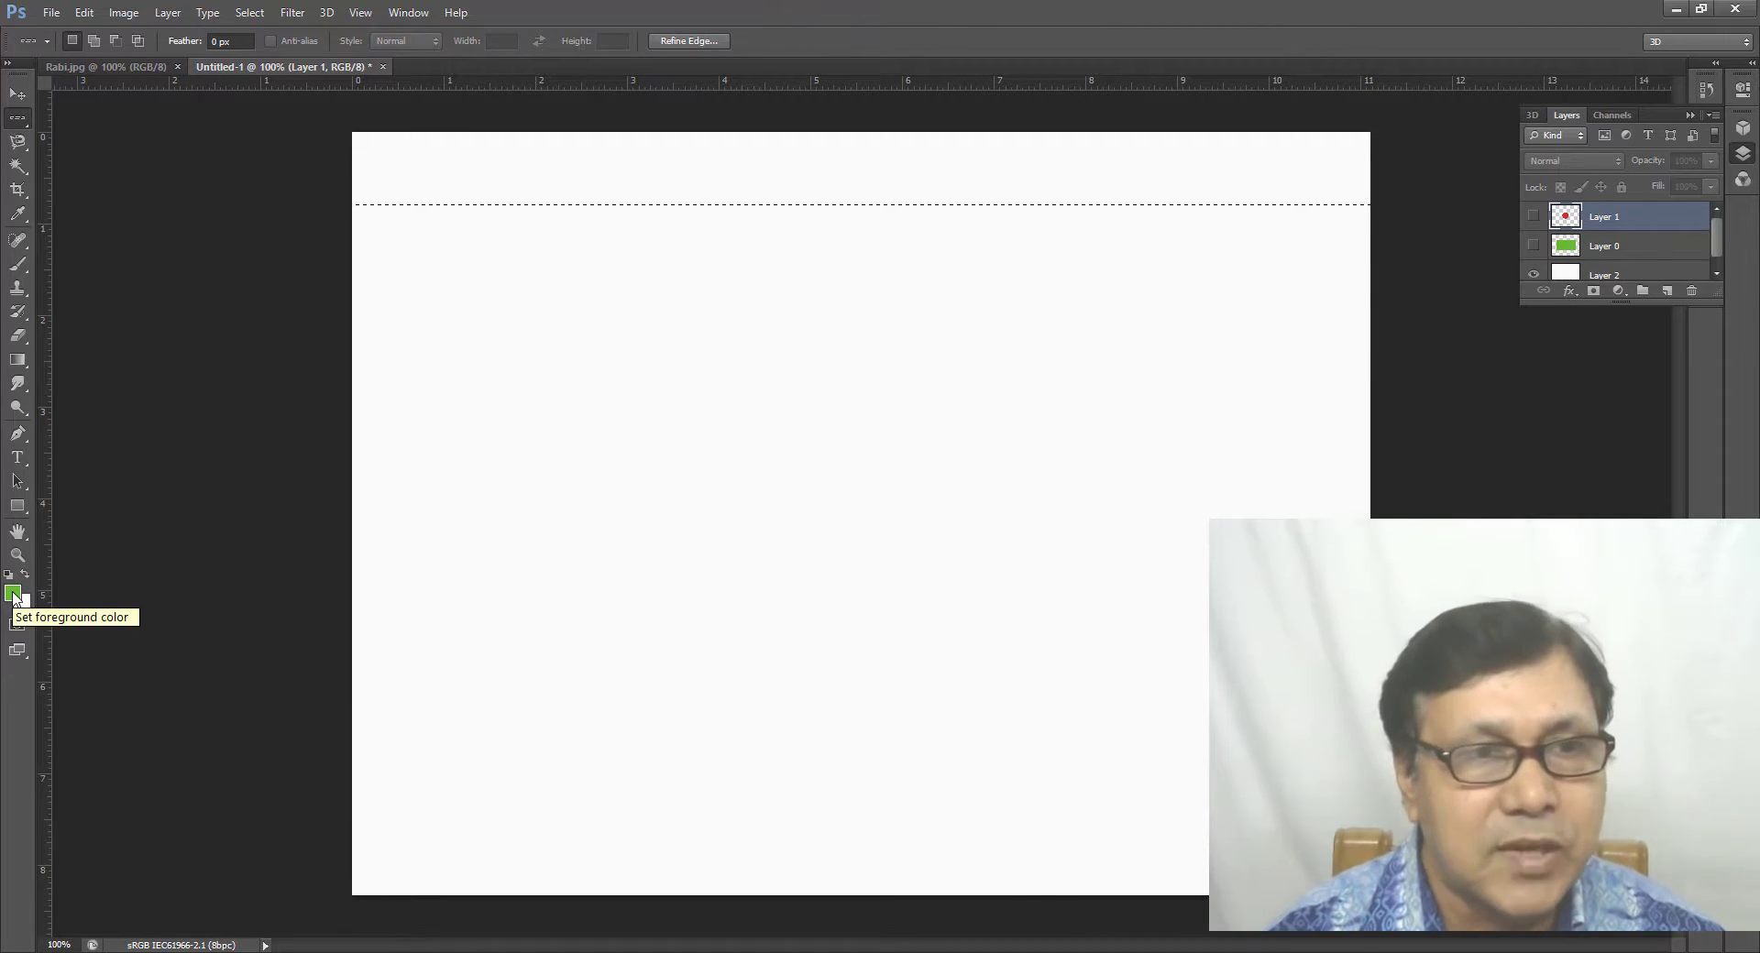
click(12, 594)
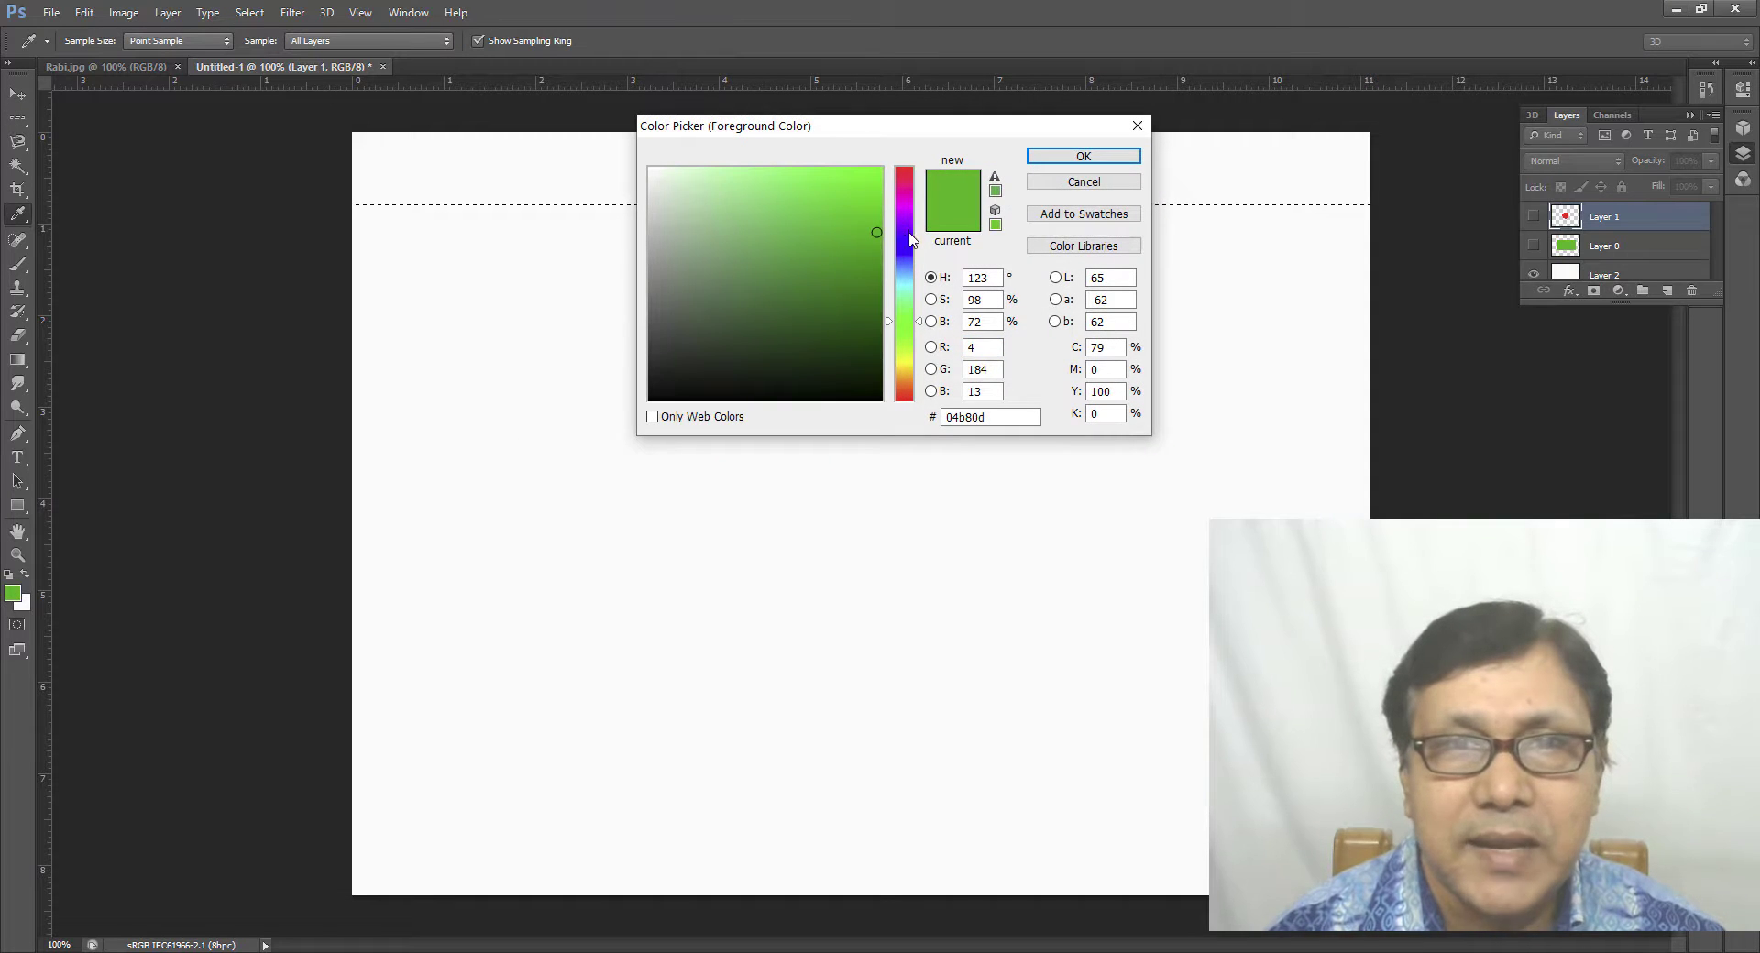
drag(911, 174, 912, 165)
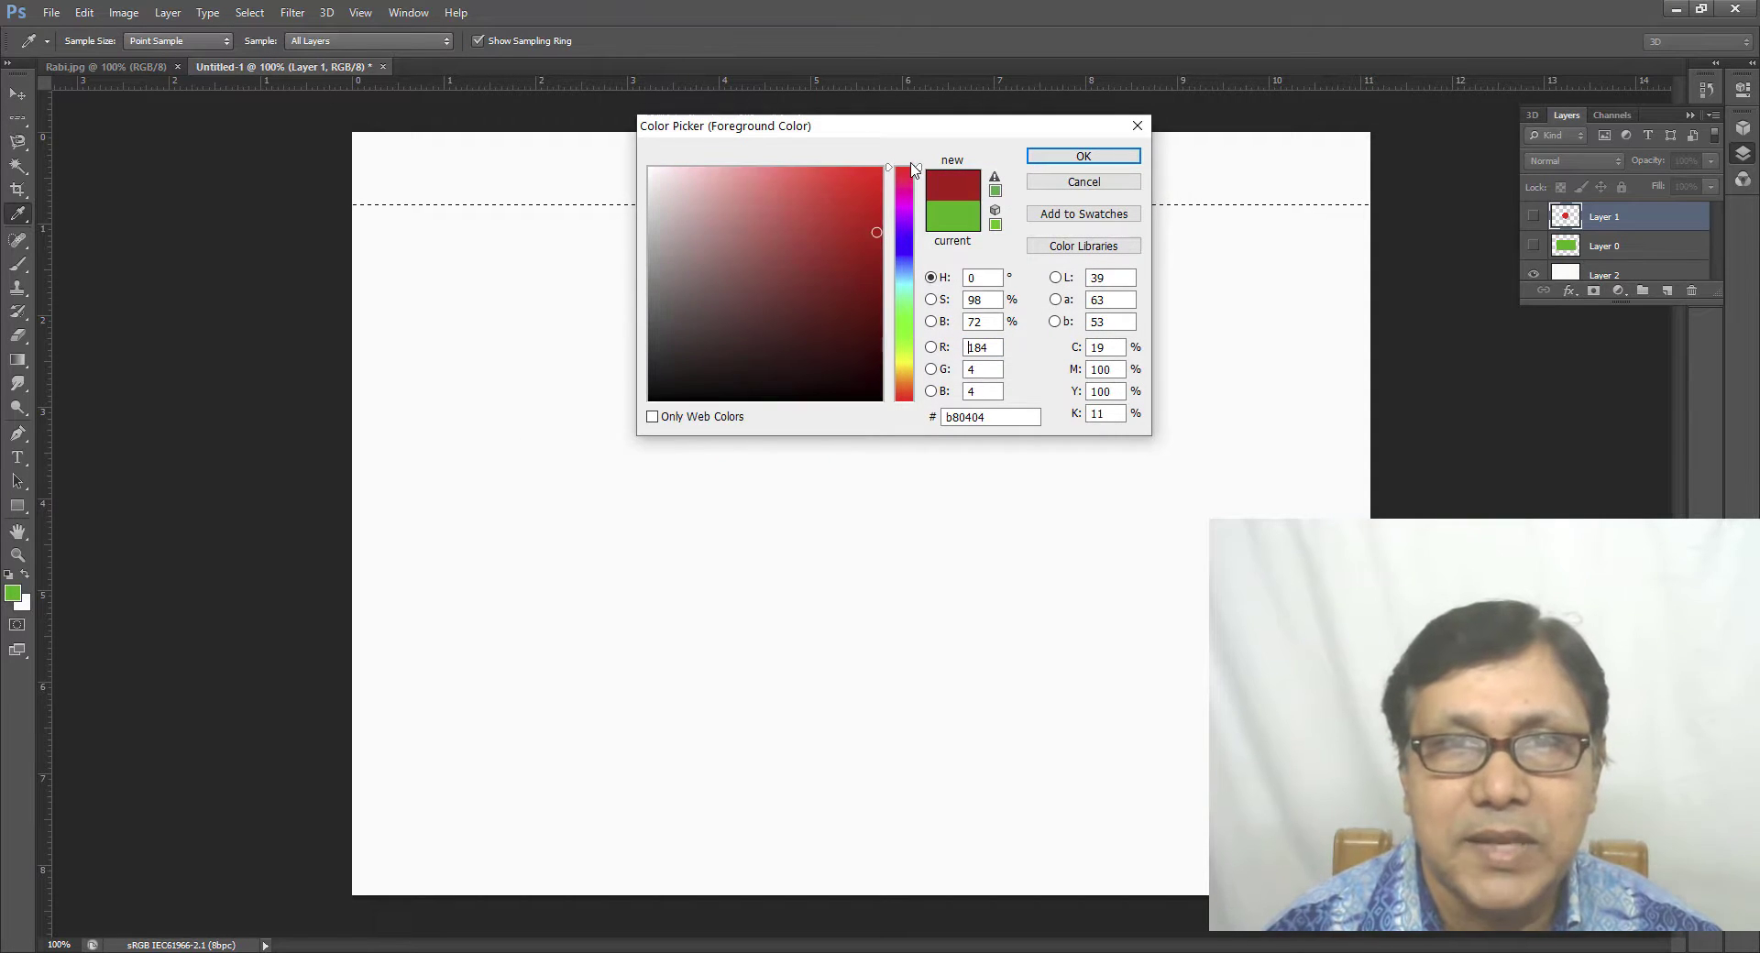
click(880, 169)
click(1064, 157)
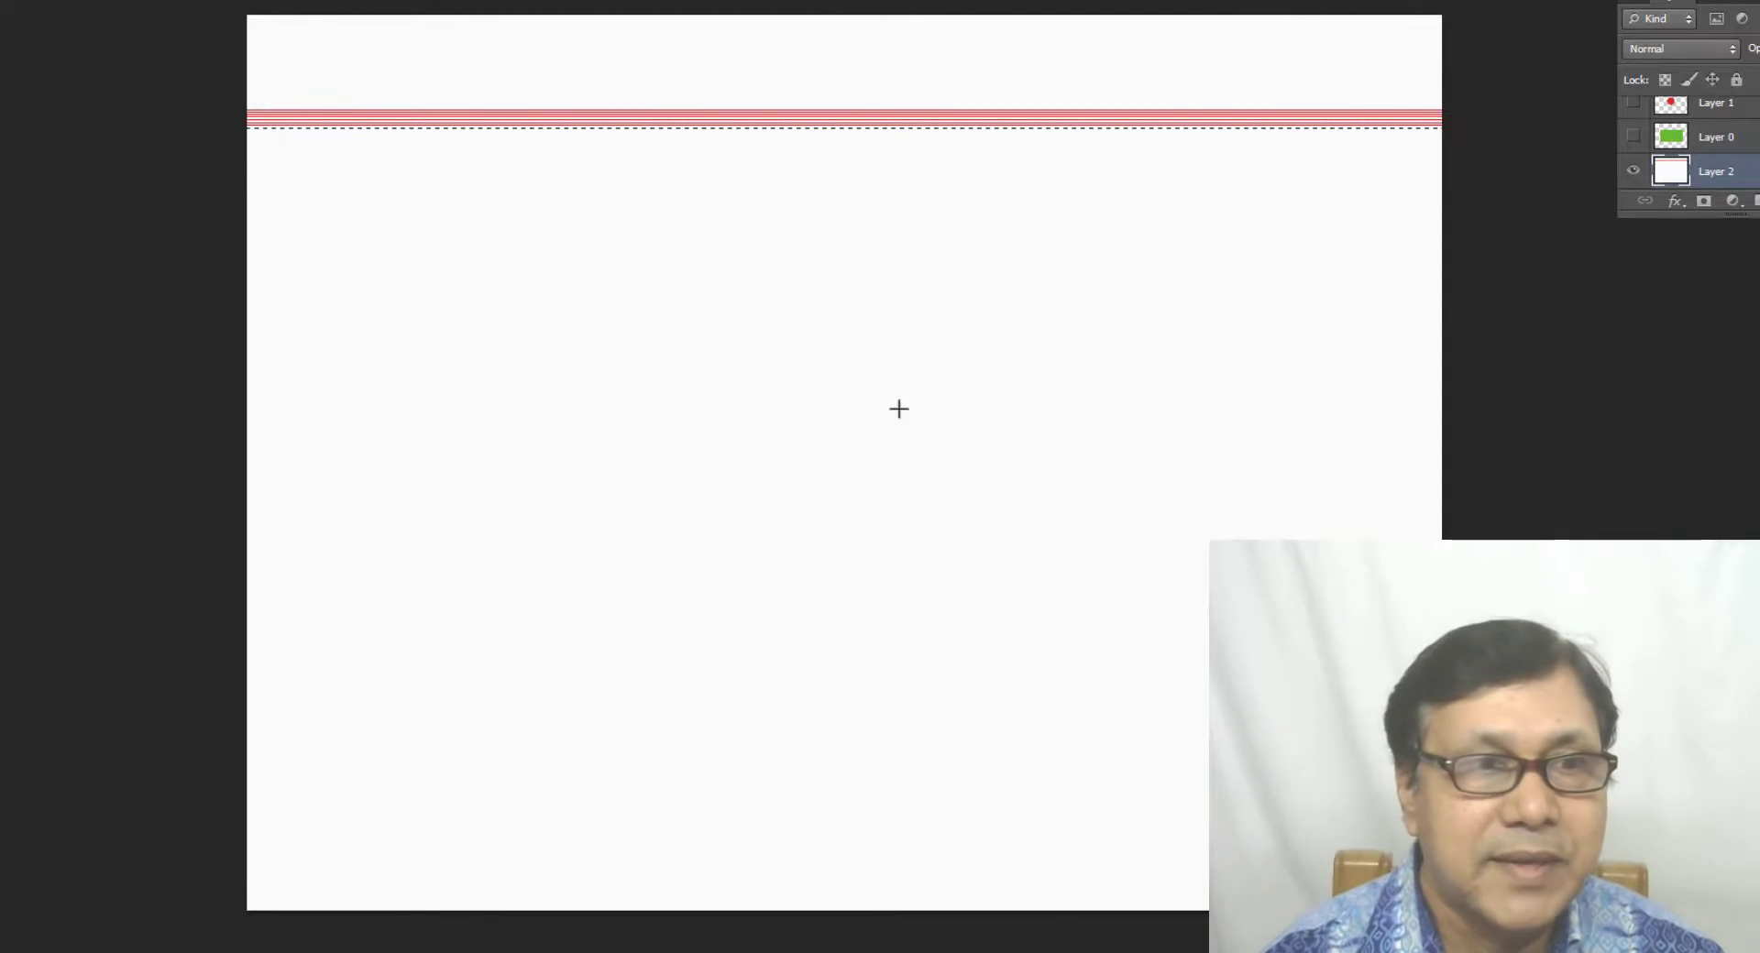
Step: Change the foreground color to blue (0338fc)
click(2, 513)
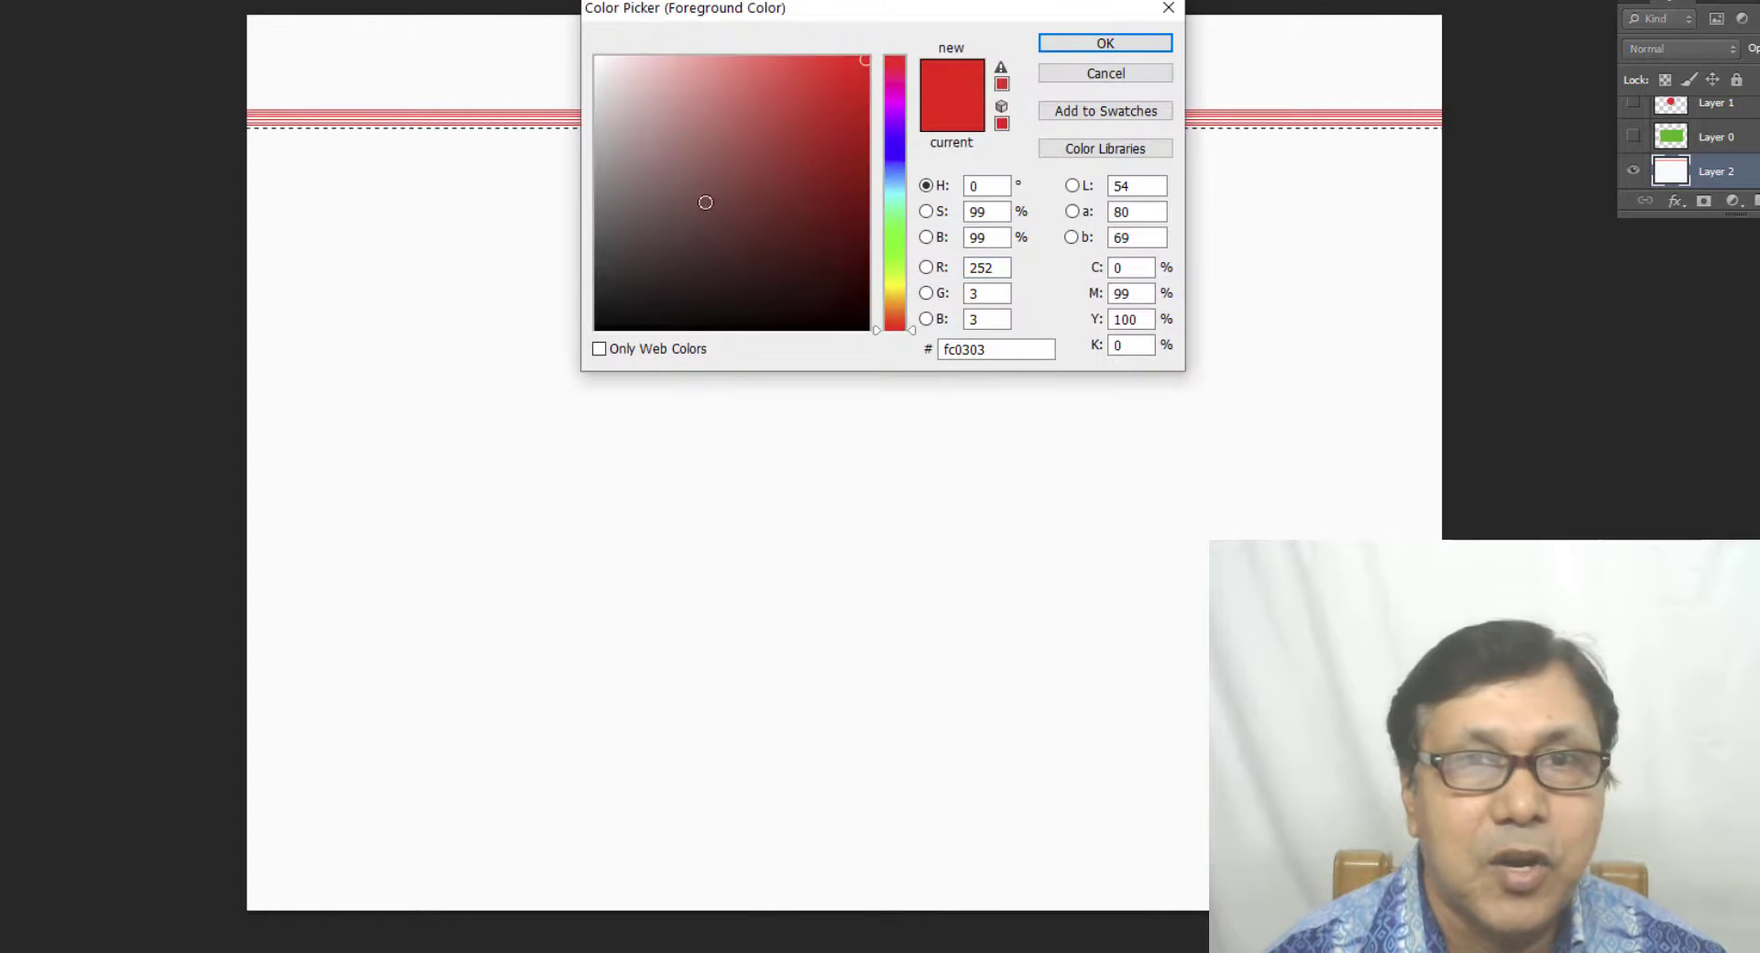
click(895, 157)
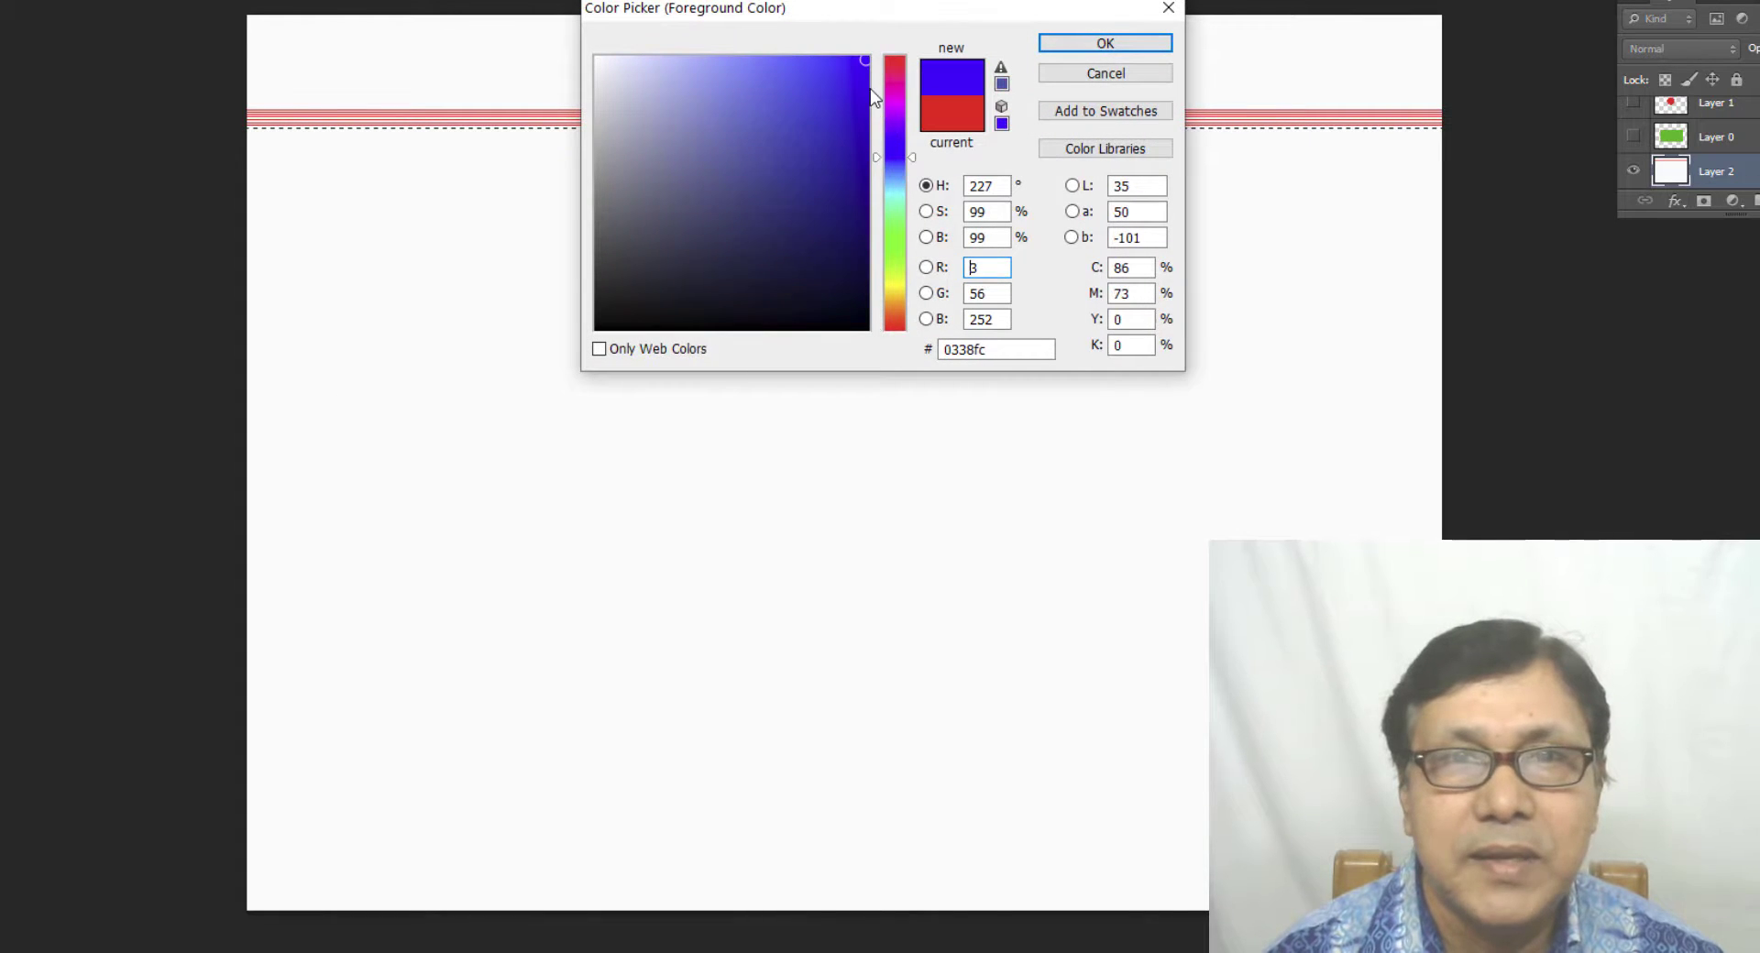
click(1104, 43)
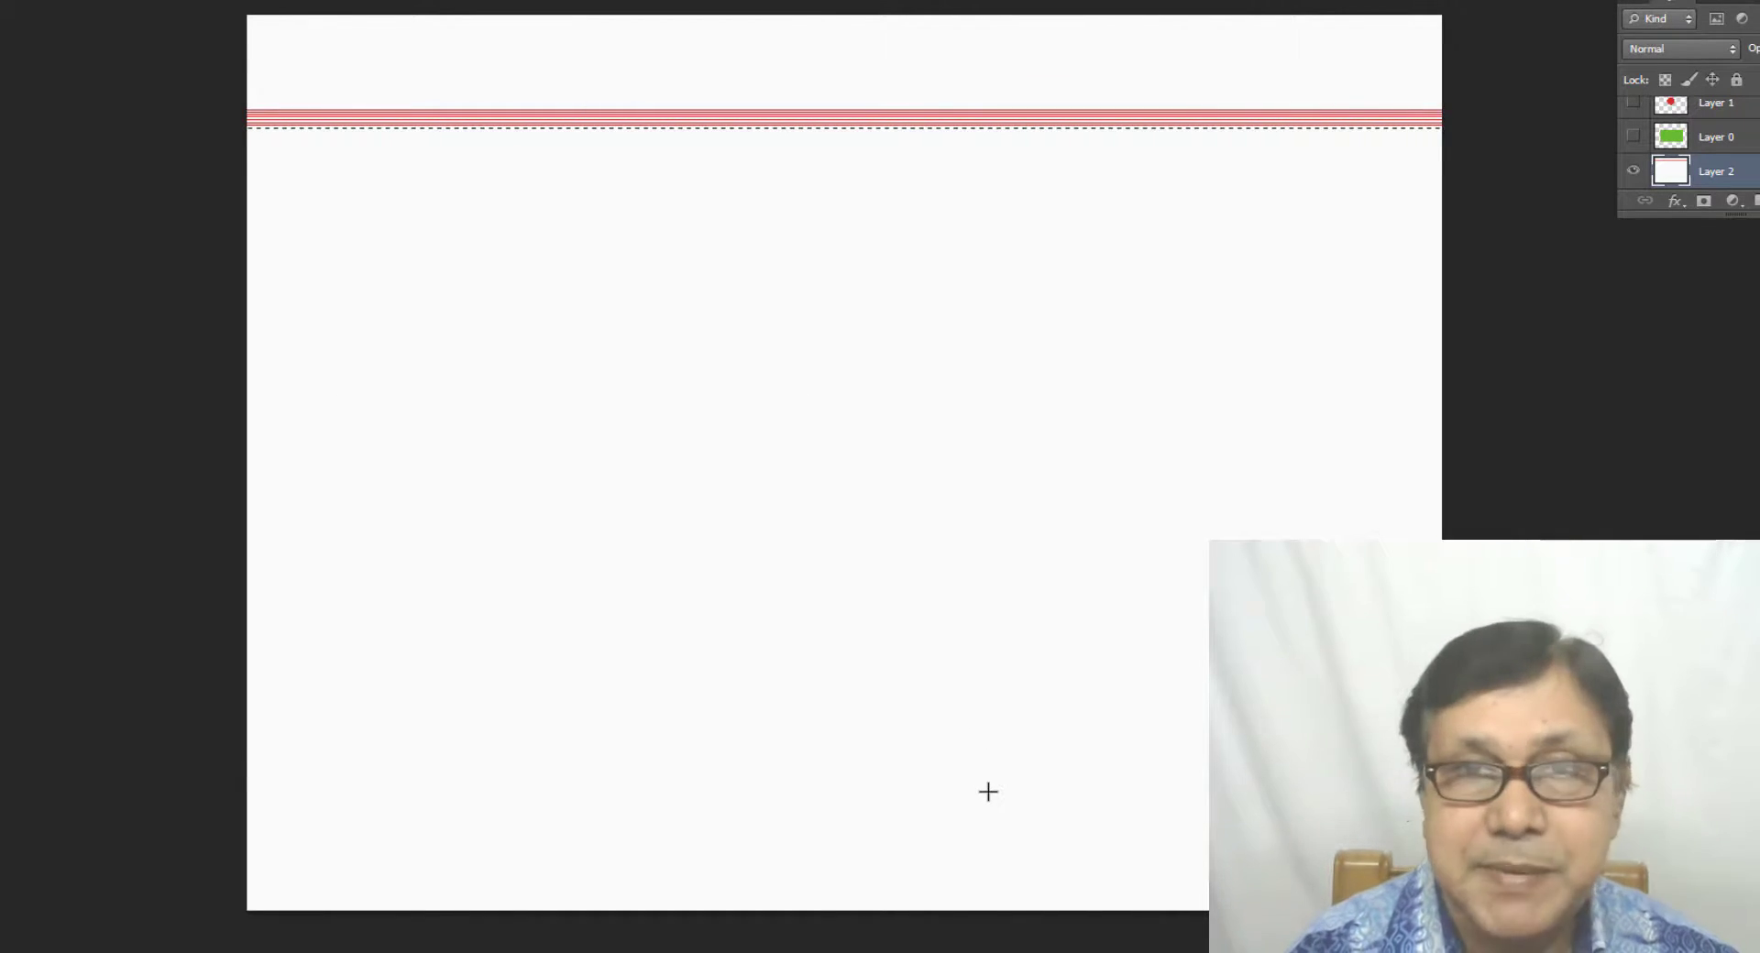
Step: Fill the single-row selection on Layer 2 with blue and nudge it down a few pixels to build a thicker blue line below the red ones
key(alt+BackSpace)
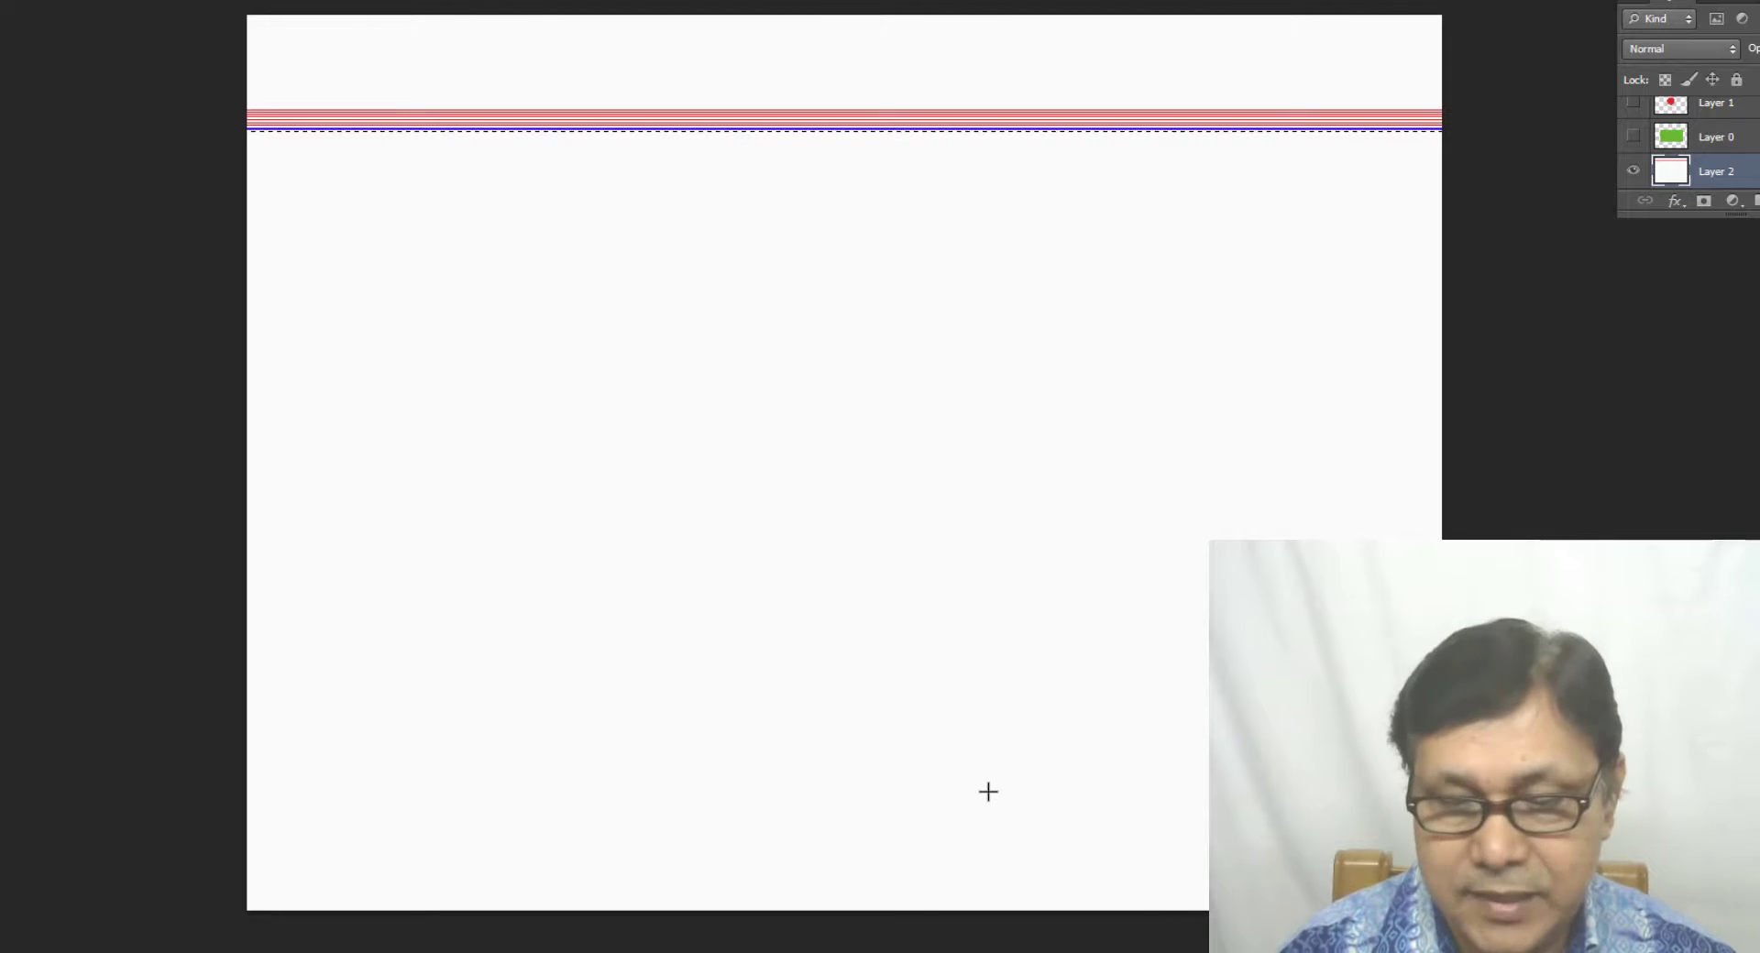
key(Down)
key(Down)
key(Down)
key(Down)
key(Down)
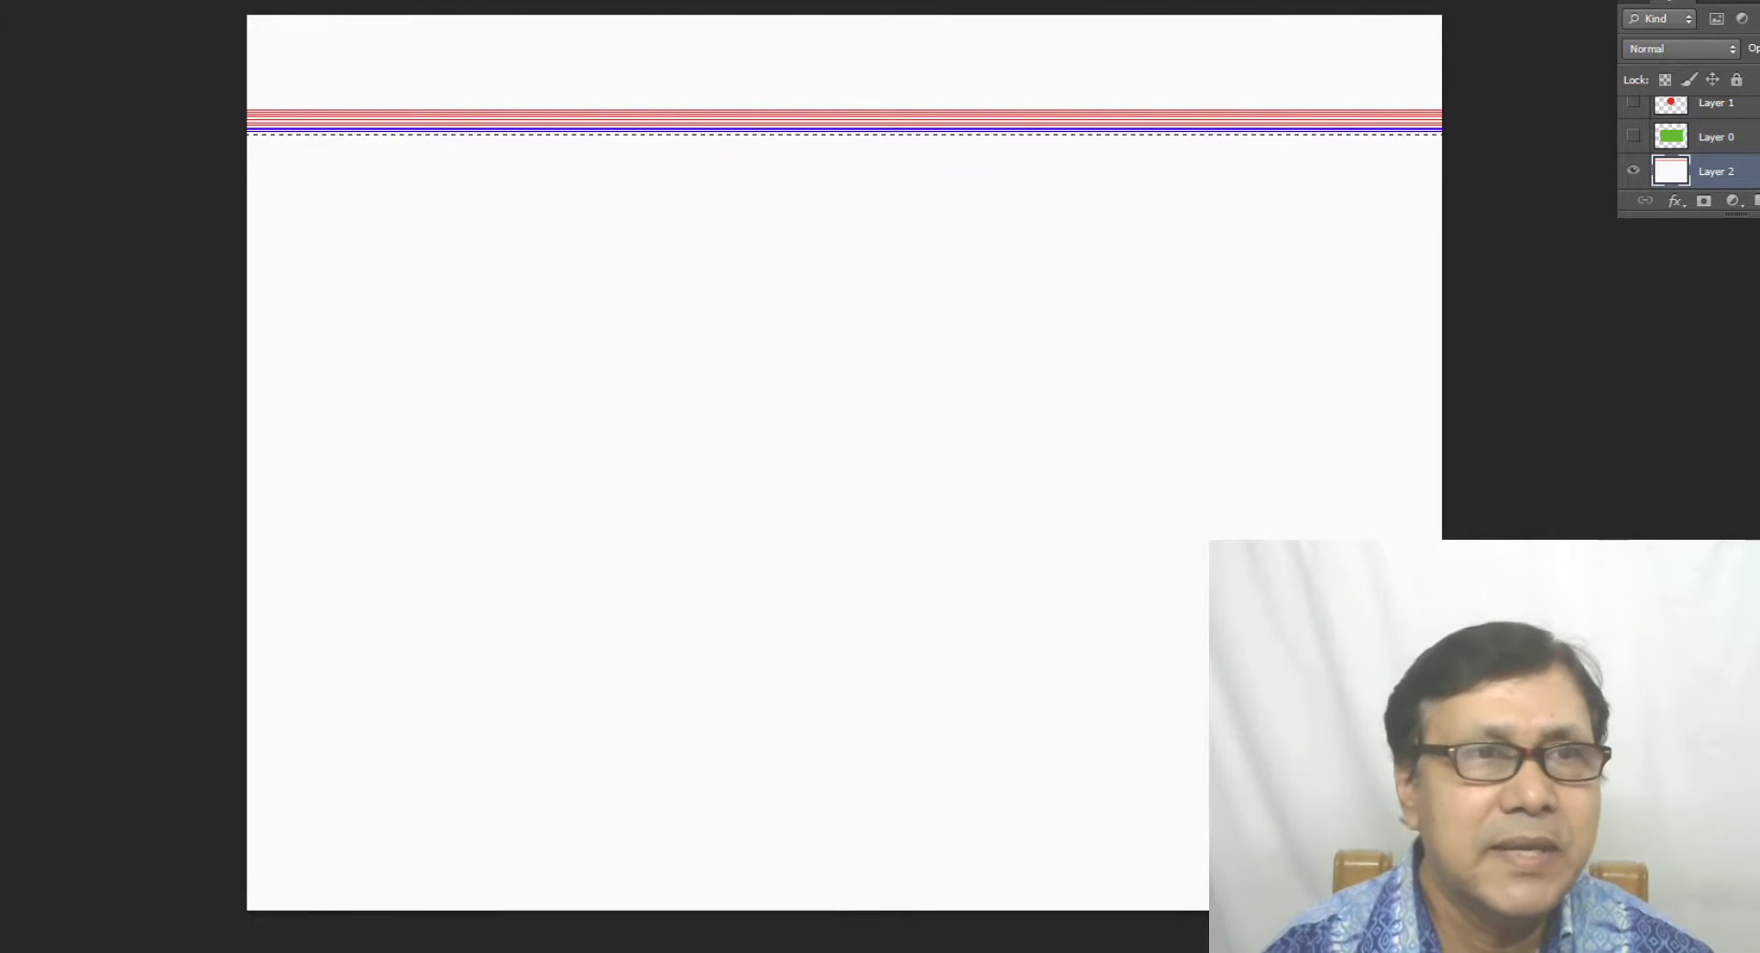
Step: Select a single pixel column near the canvas's left edge with the Single Column Marquee Tool and build a vertical blue band from it
right_click(0, 2)
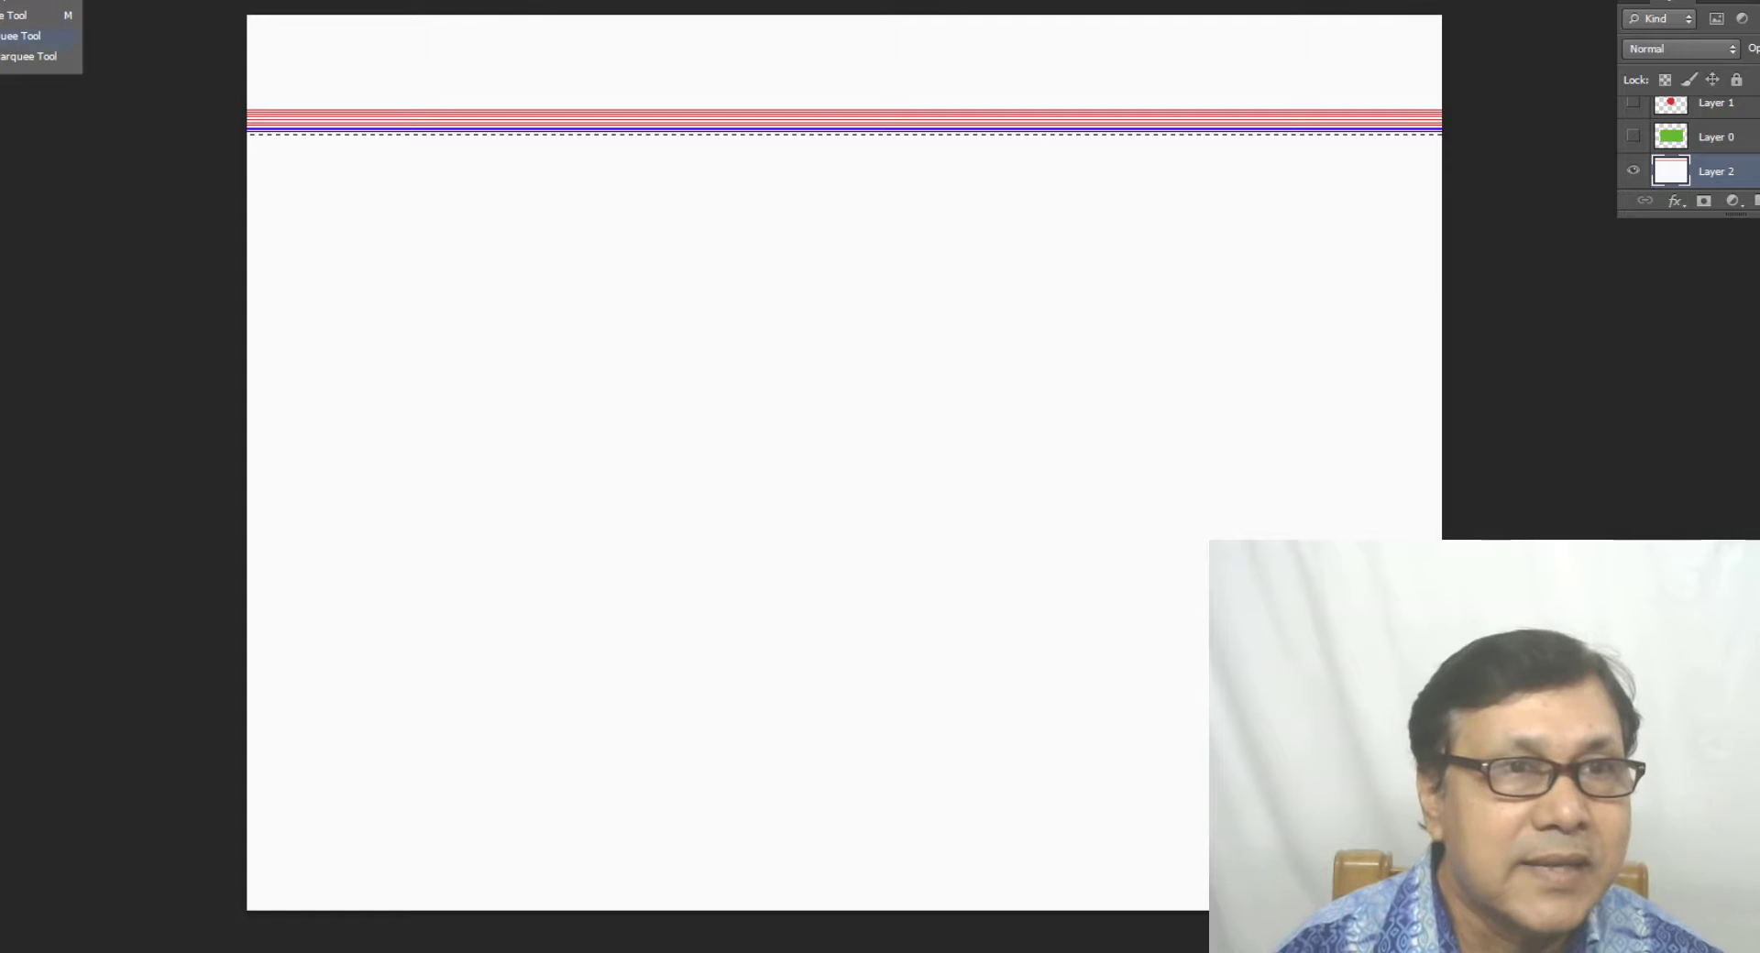
click(14, 58)
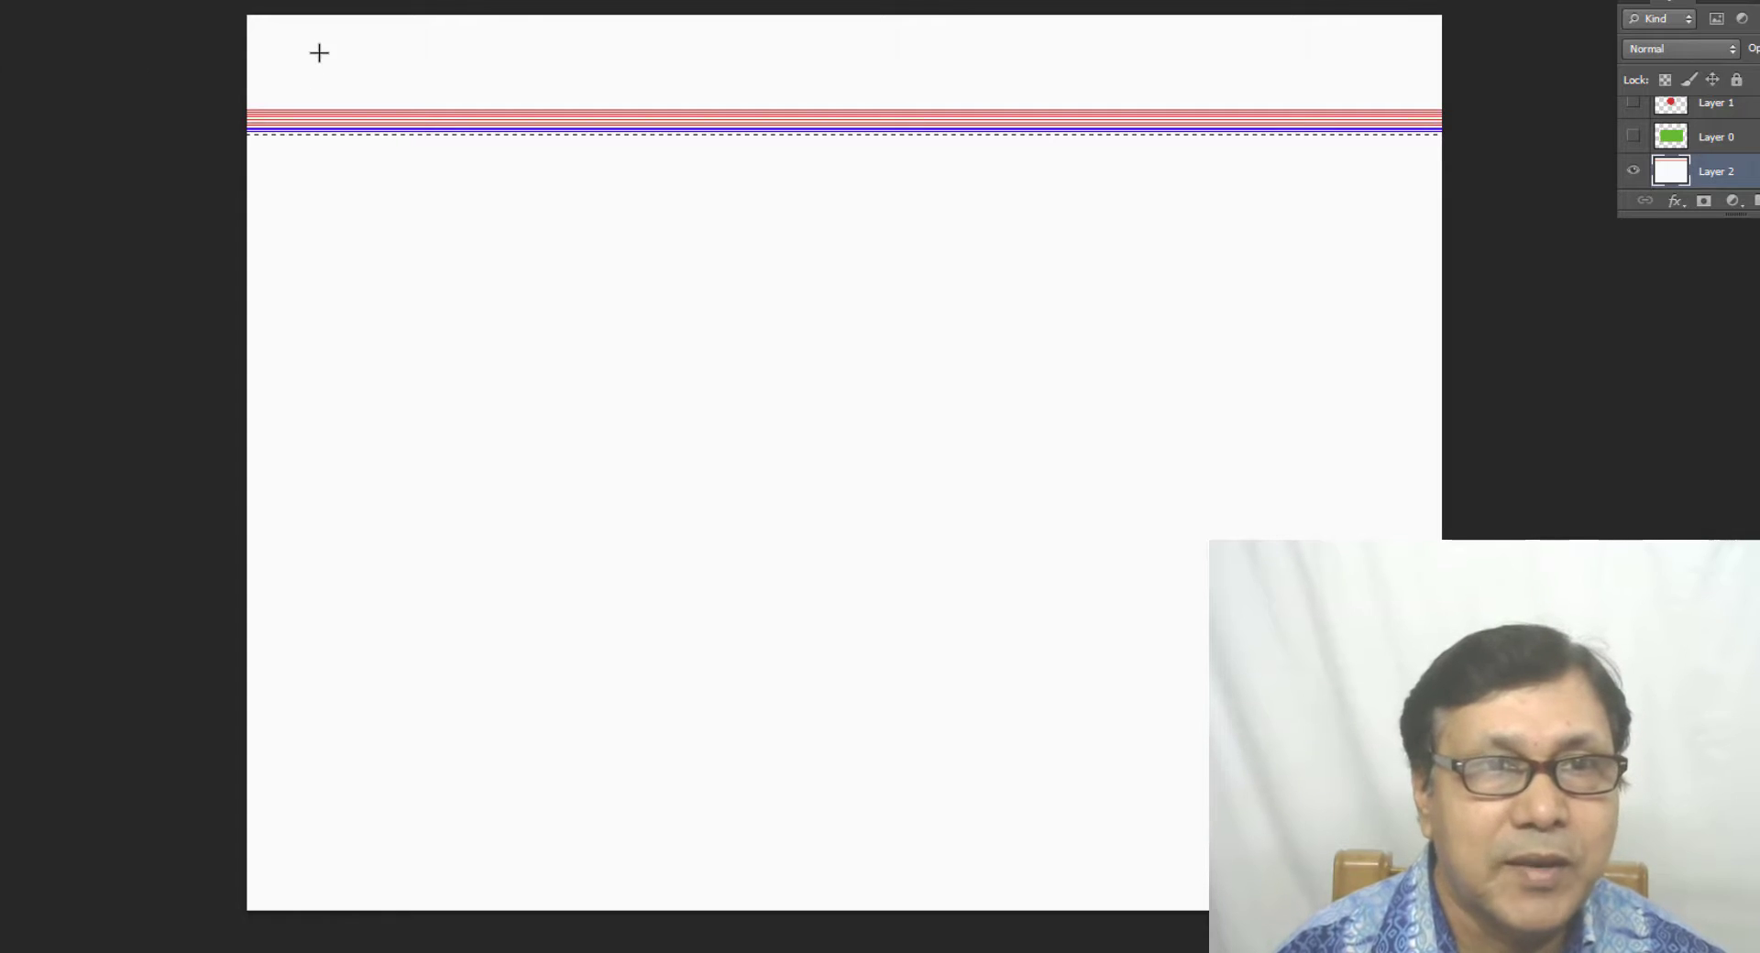
click(319, 53)
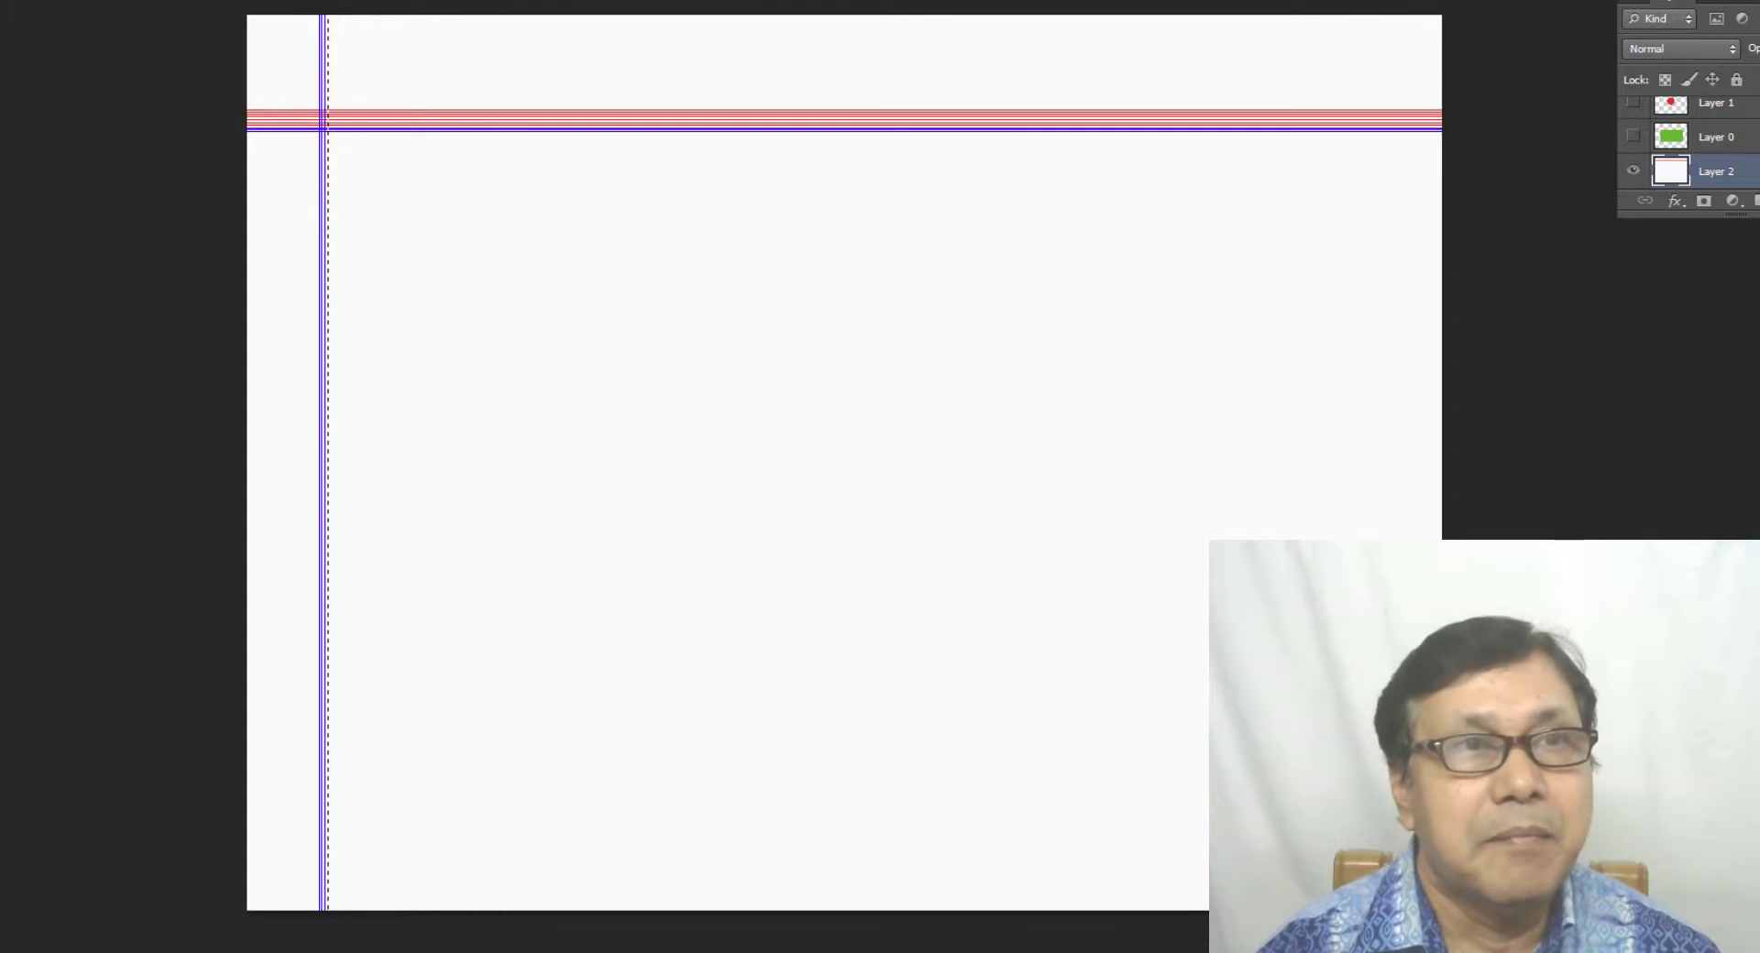
Step: Switch to the Move Tool and deselect the single-column selection
right_click(0, 0)
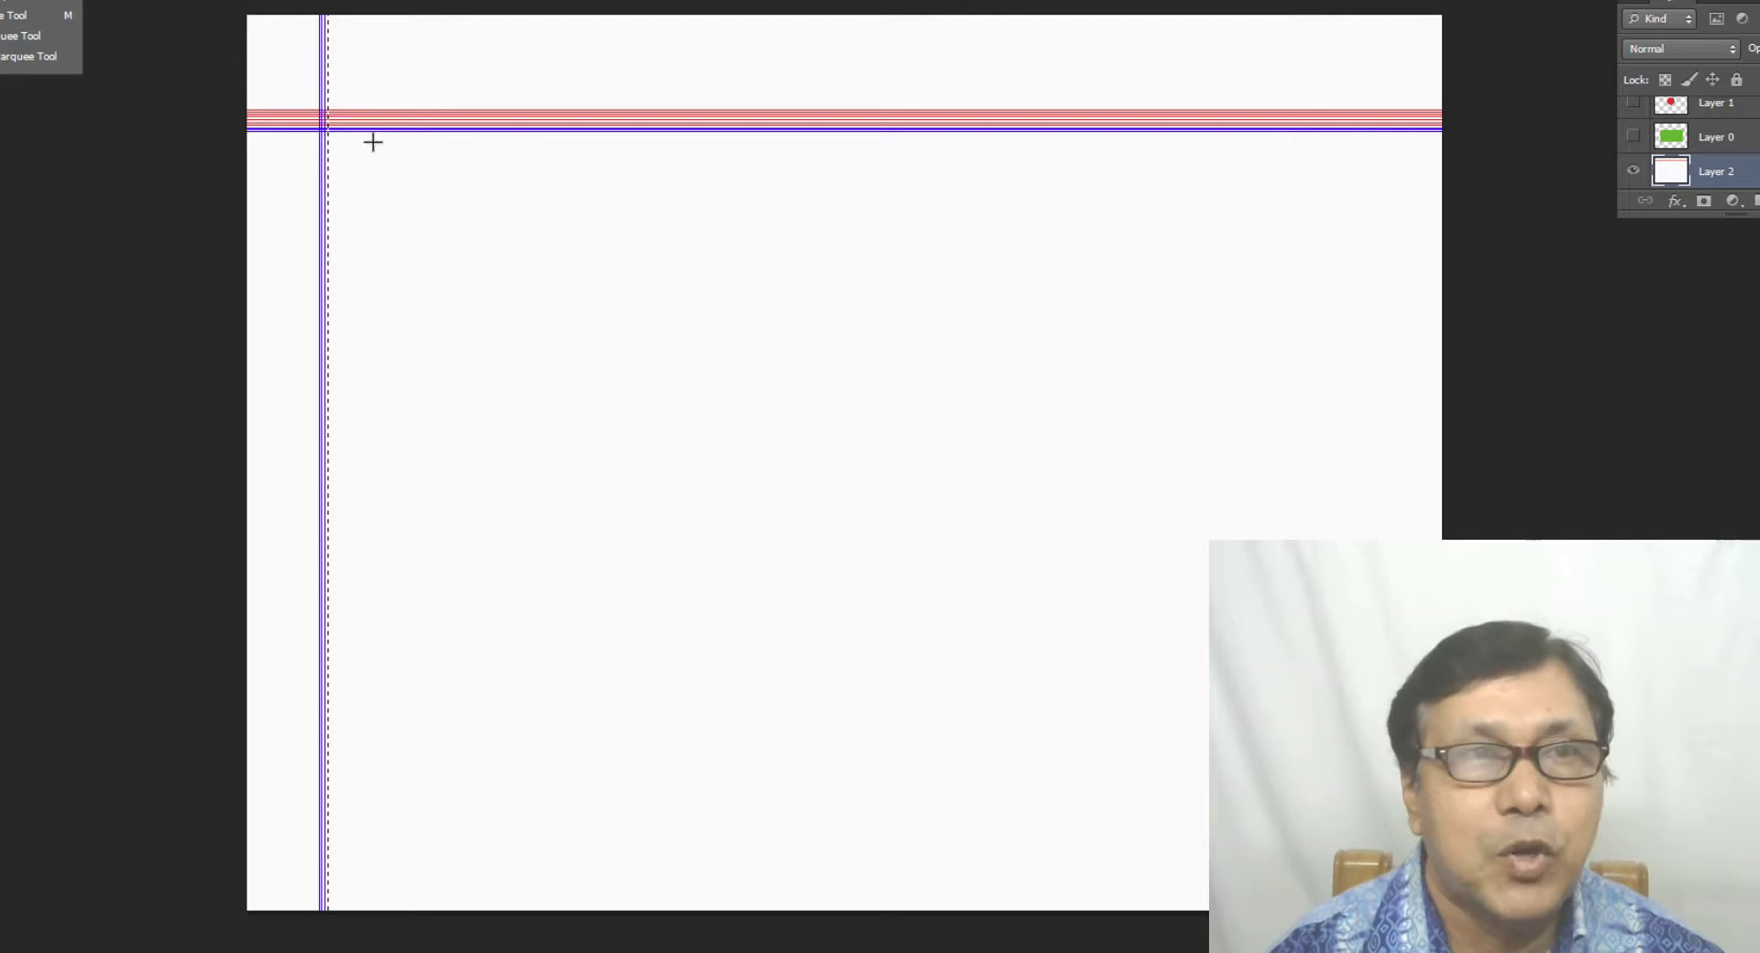
click(0, 0)
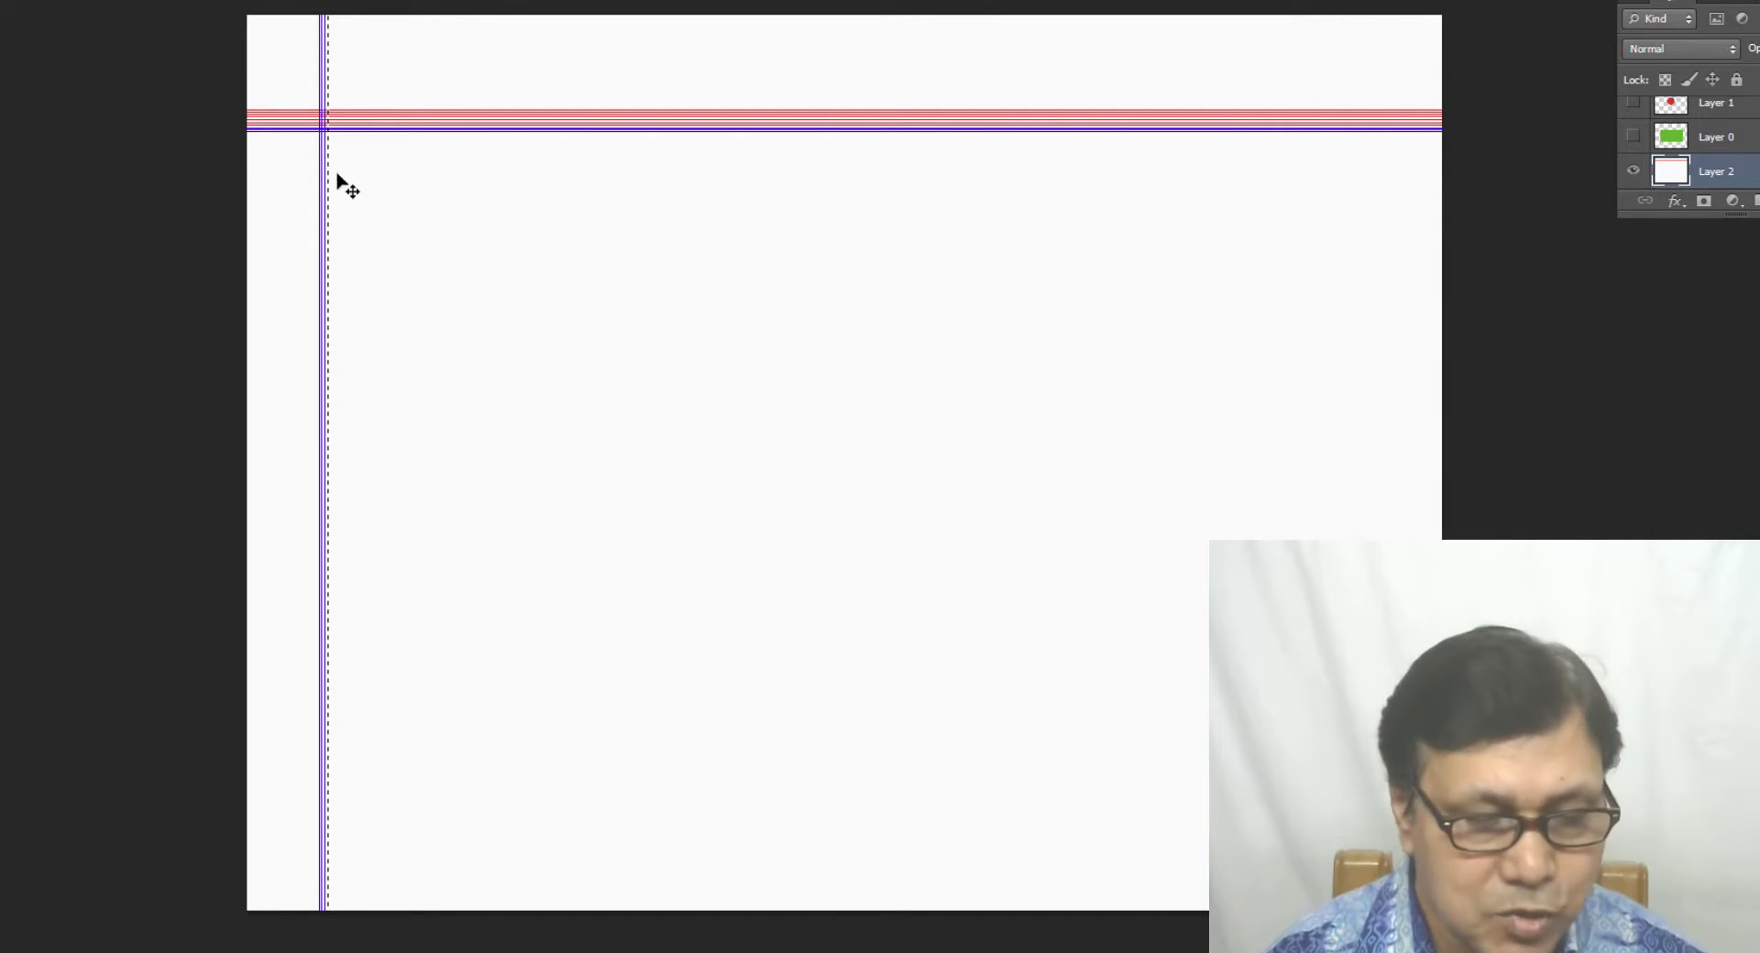
key(ctrl+d)
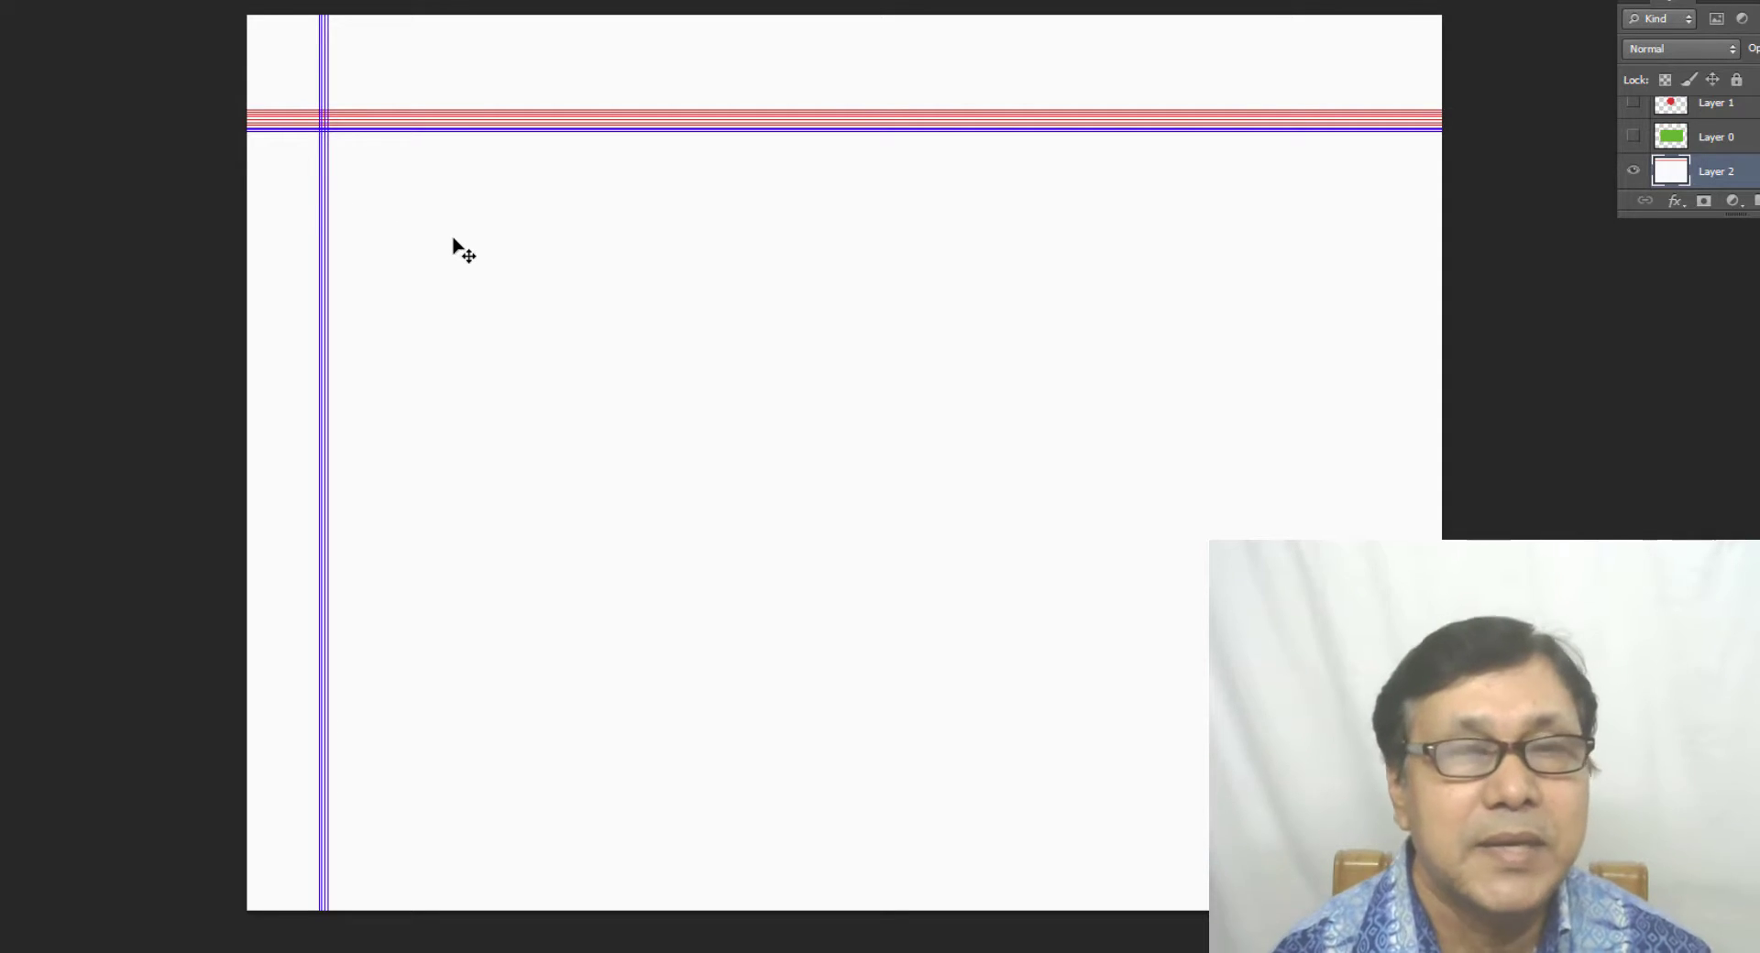
right_click(0, 0)
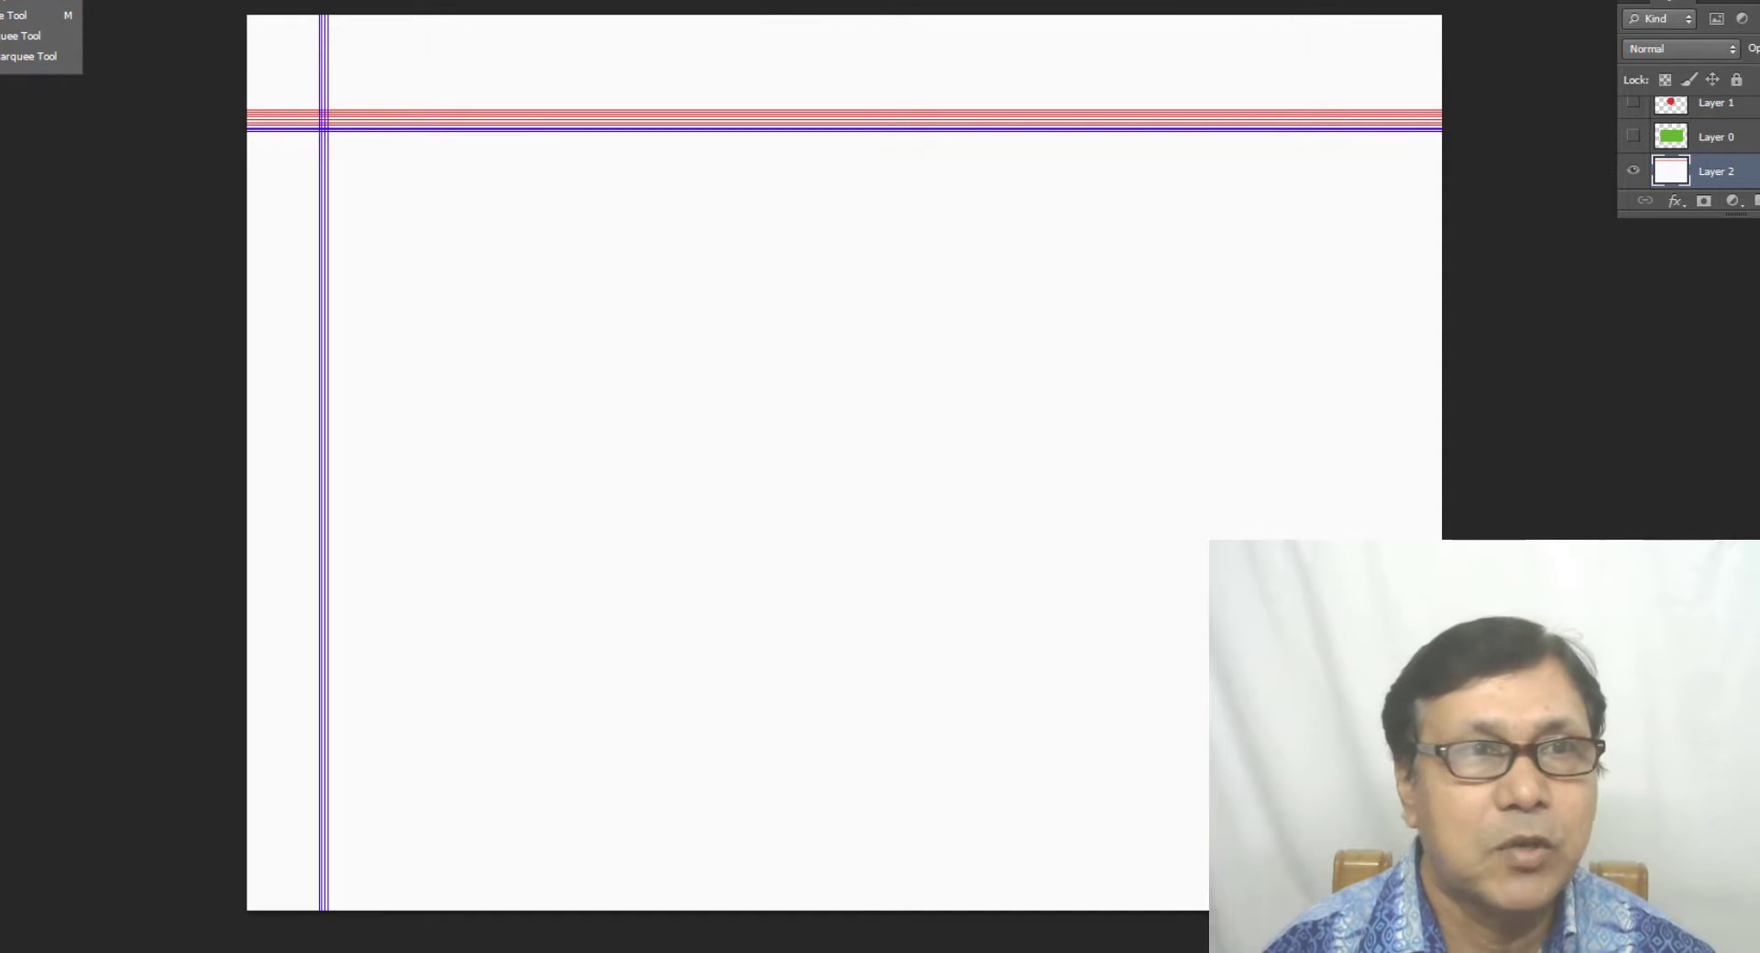
click(359, 124)
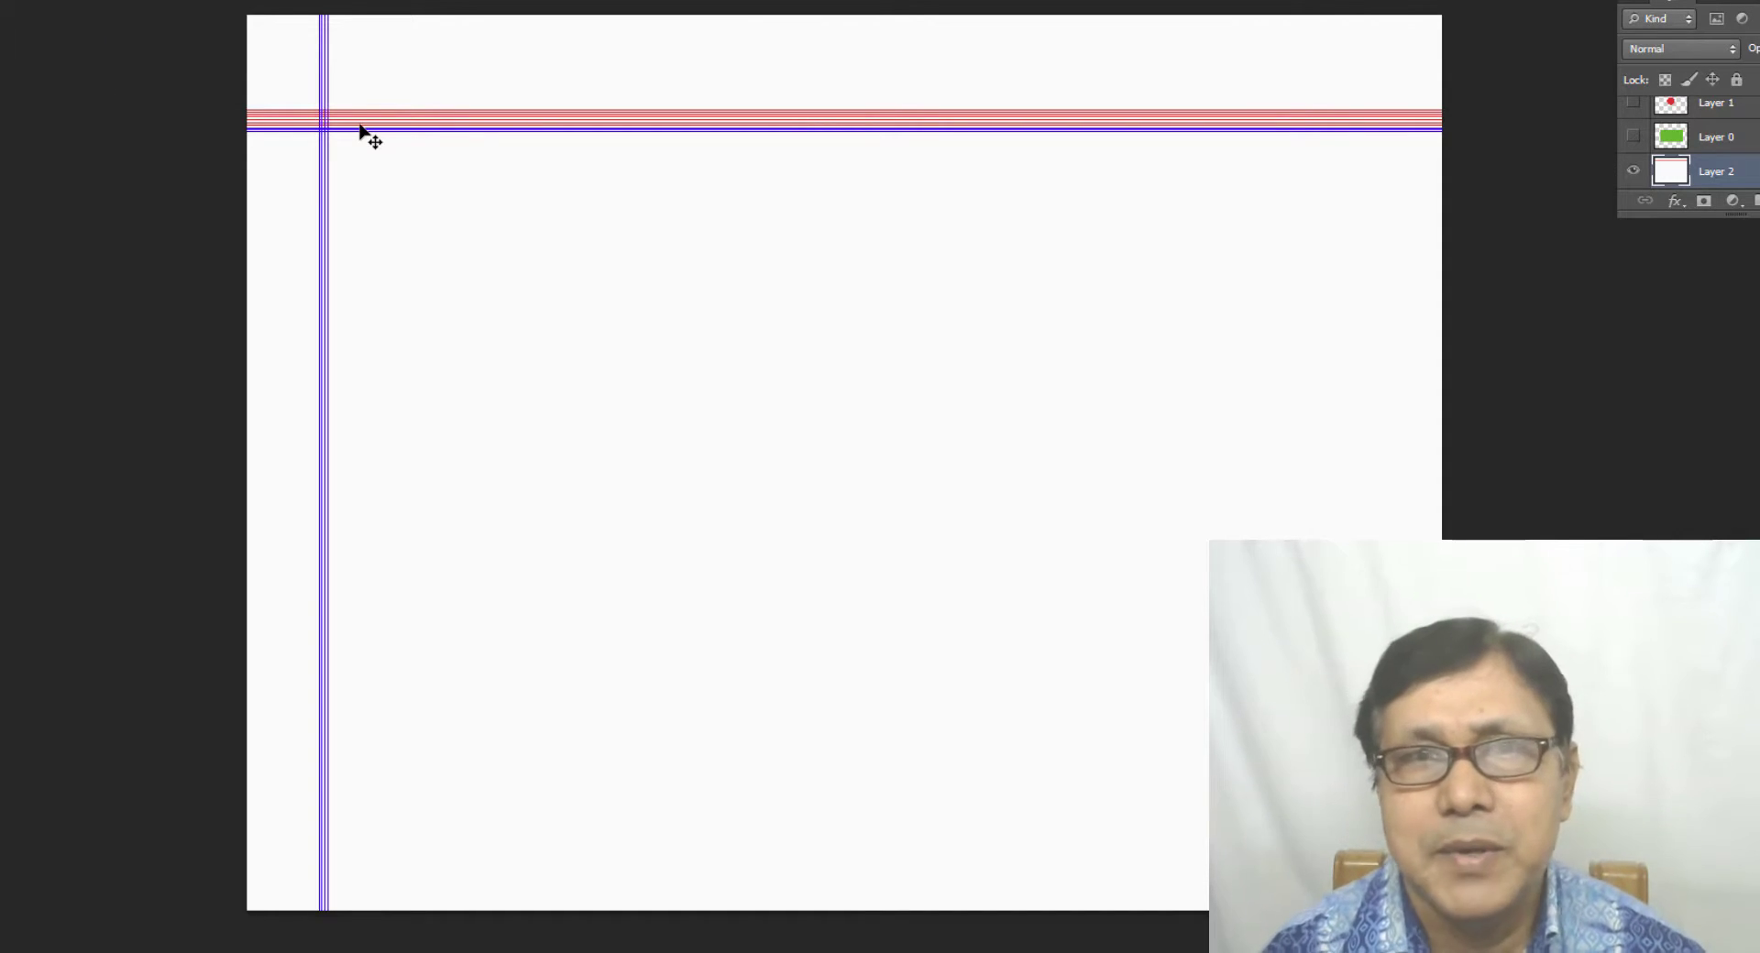